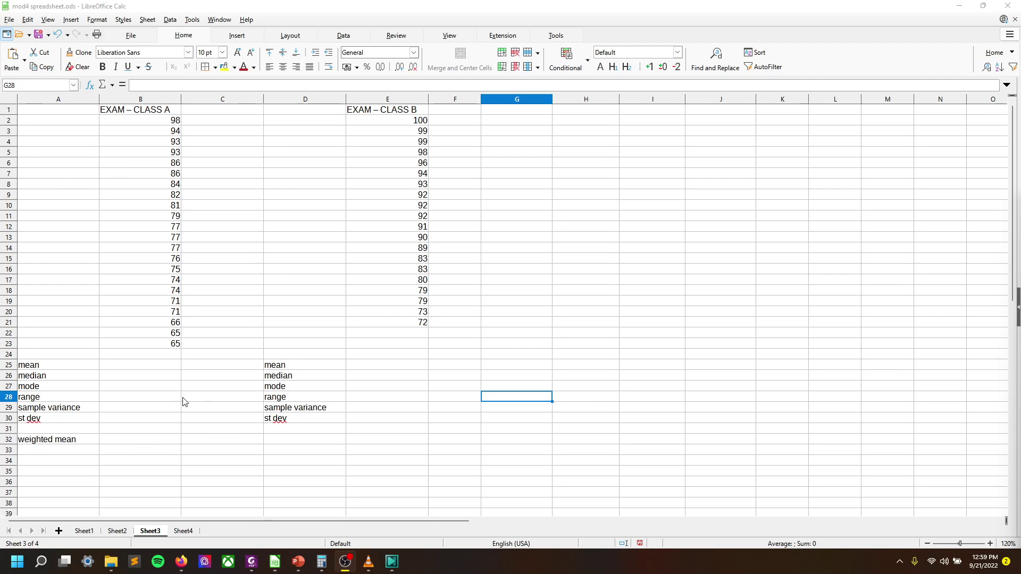
- Enter =AVERAGE(B2:B23) in B25 for the Class A mean of 79.3
click(134, 369)
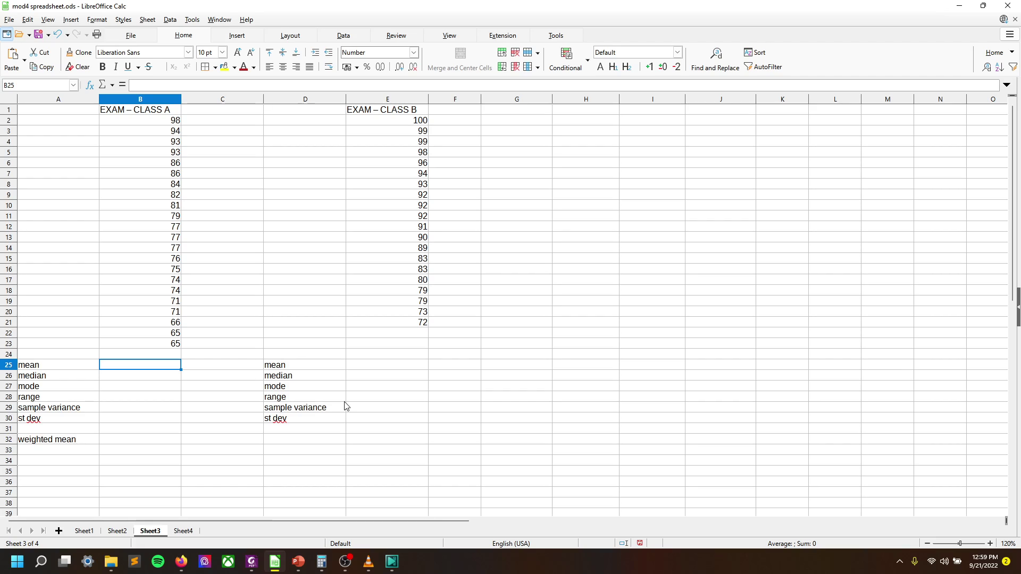
text(=)
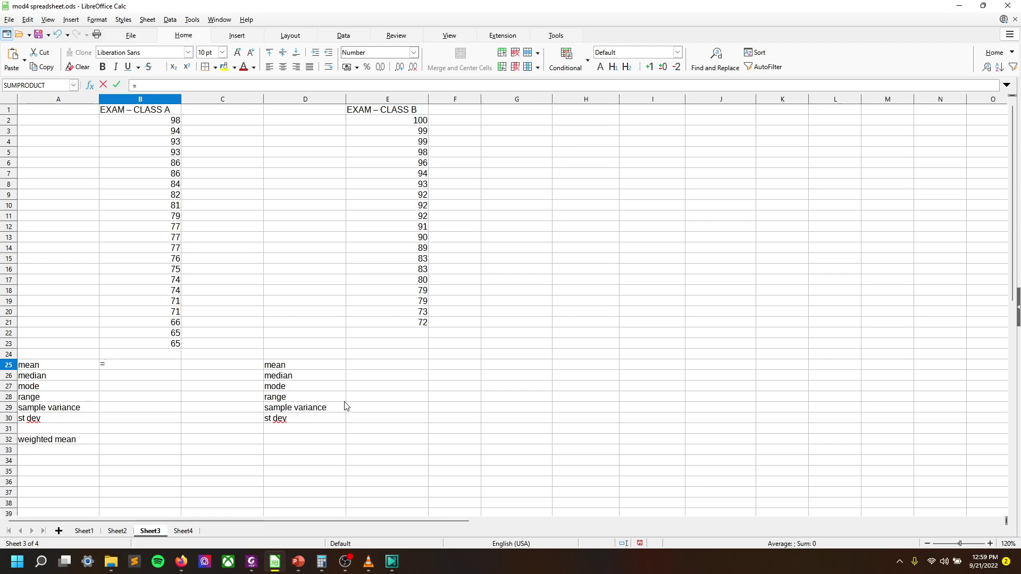
text(MEAN)
key(BackSpace)
key(BackSpace)
key(BackSpace)
key(BackSpace)
text(AVERAGE()
drag(176, 124, 175, 349)
key(Return)
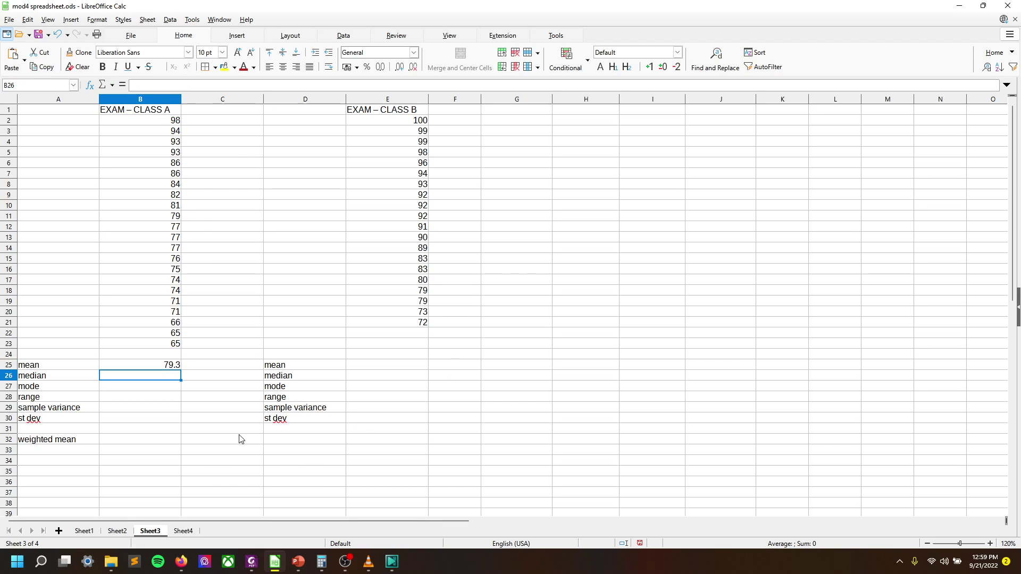
- Enter =MEDIAN(B2:B23) in B26, giving a median of 77
text(=MEDIAN()
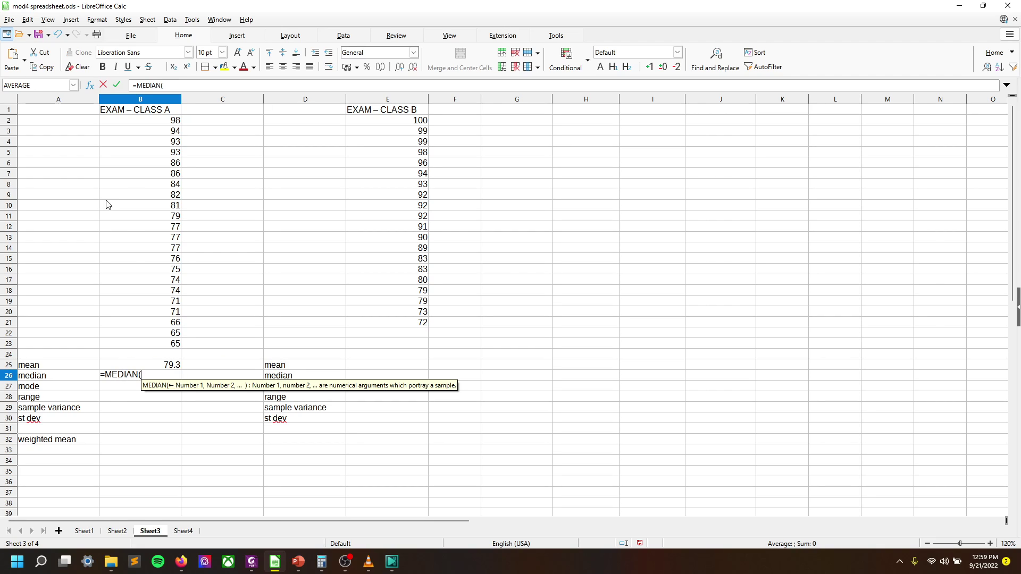
drag(178, 126, 179, 346)
text())
key(Return)
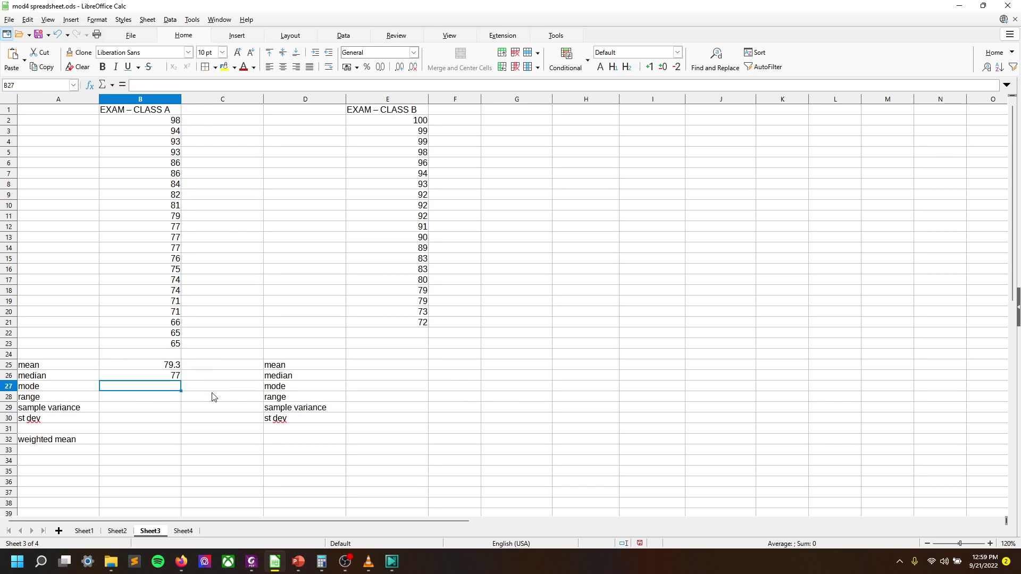
- Enter =MODE(B2:B23) in B27, giving a mode of 77
text(=MODE(*)
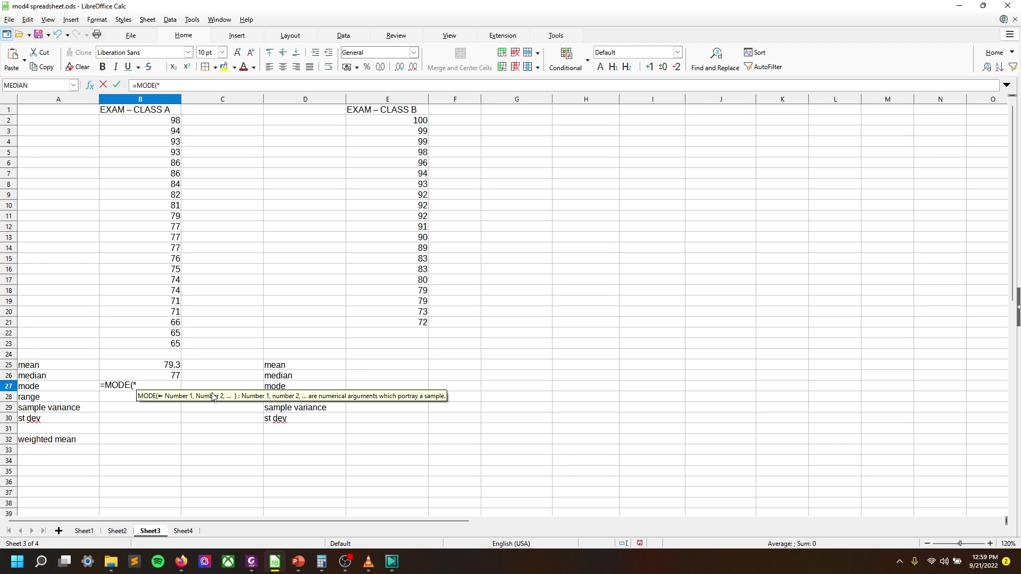
key(BackSpace)
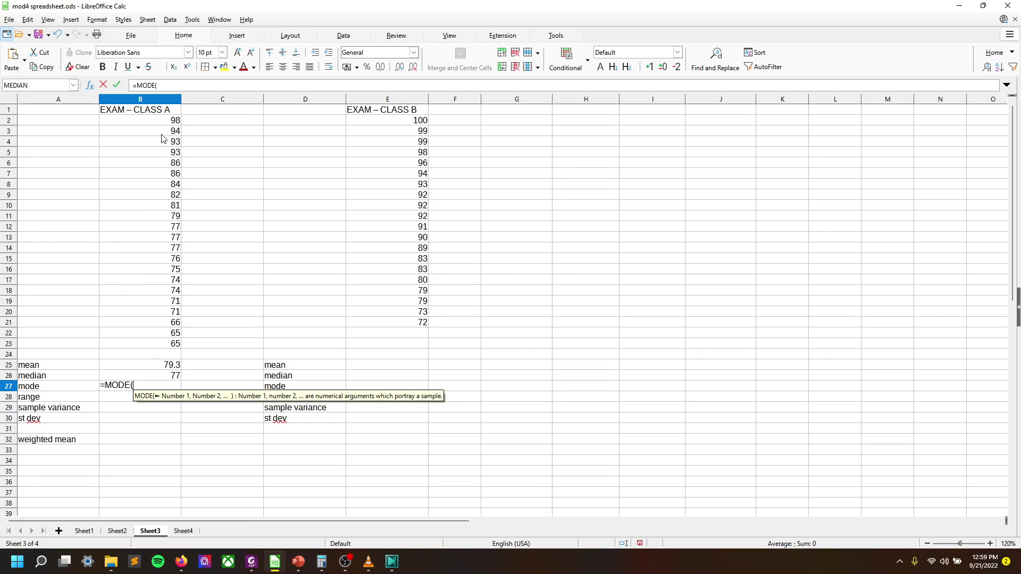
drag(169, 122, 175, 345)
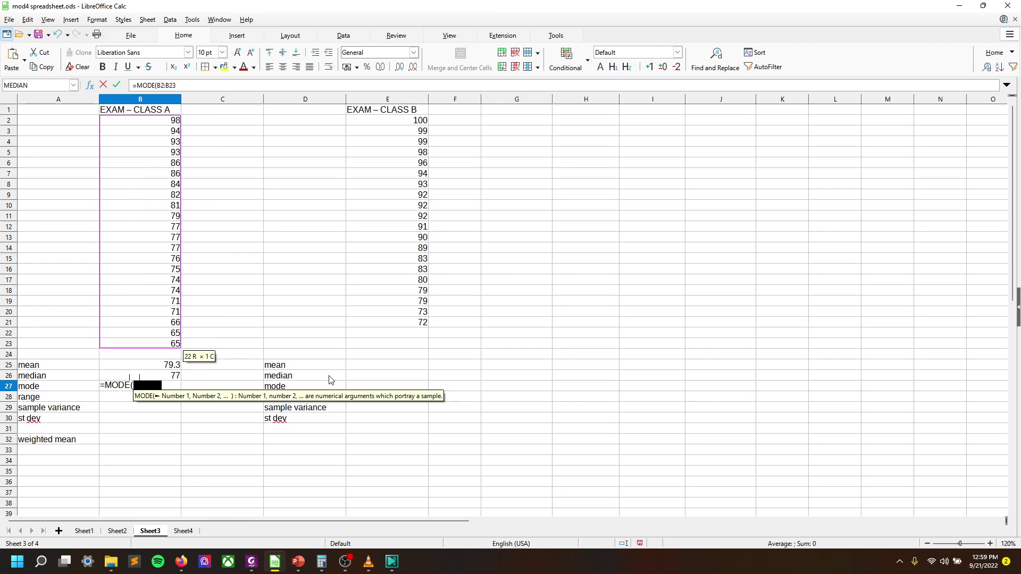
text())
key(Return)
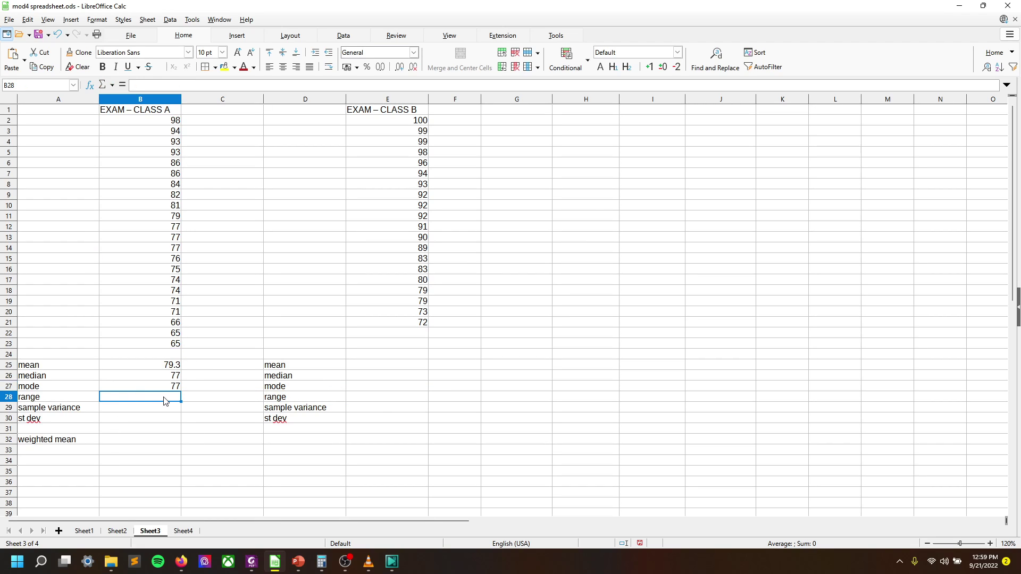
- Compute the Class A range as =B2-B23 in B28, giving 33
text(=RANGE)
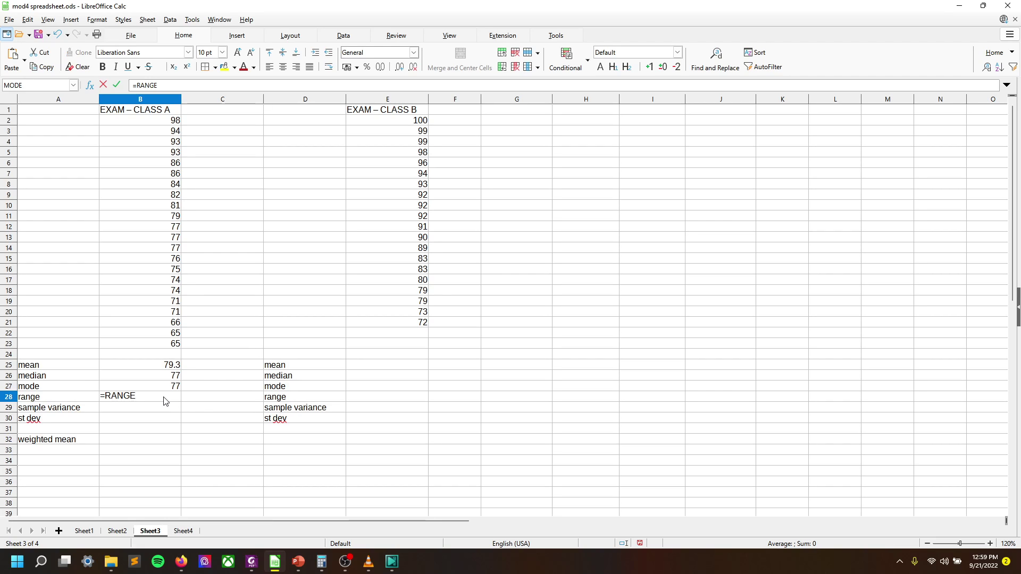
key(BackSpace)
key(BackSpace)
key(BackSpace)
key(BackSpace)
key(BackSpace)
click(175, 123)
text(-)
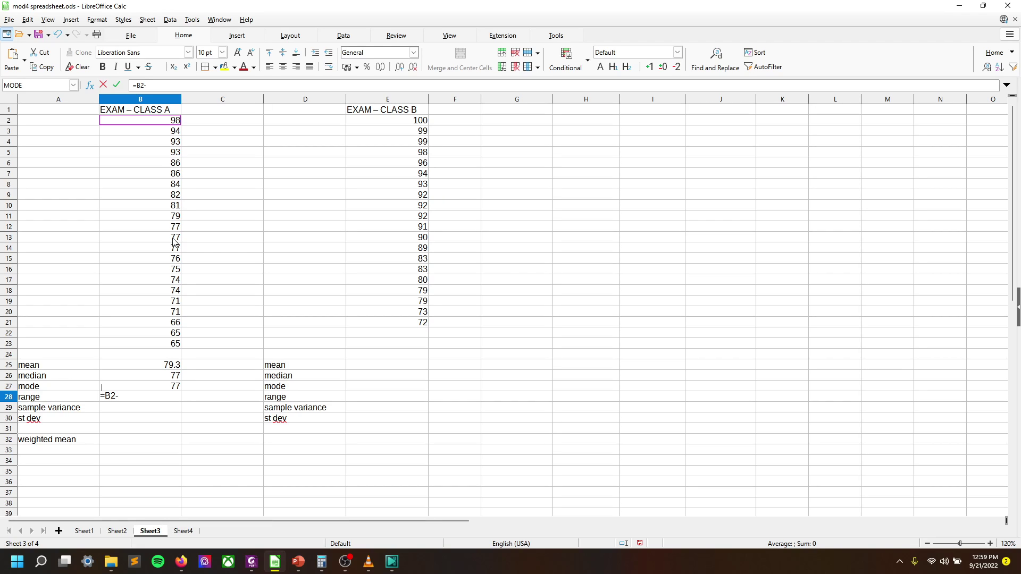
click(166, 346)
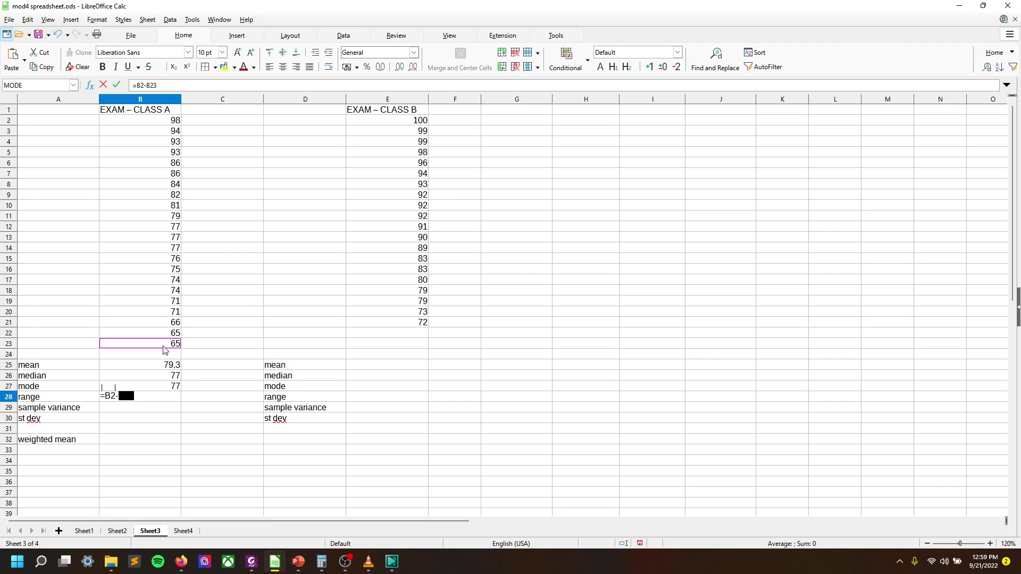
key(Return)
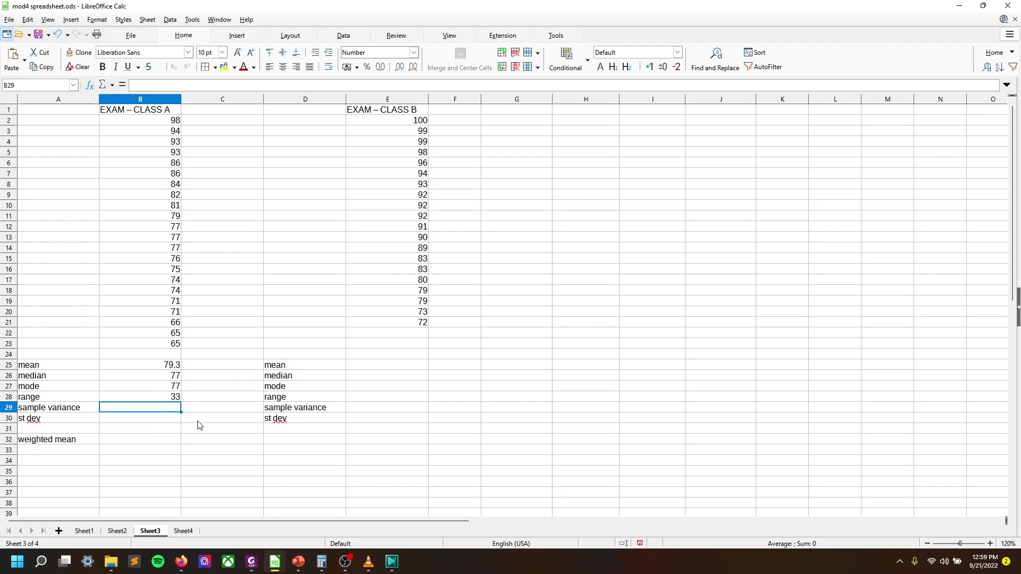
- Enter =VAR(B2:B23) in B29 and =STDEV(B2:B23) in B30, giving 89.9 and 9.5
text(=VAR)
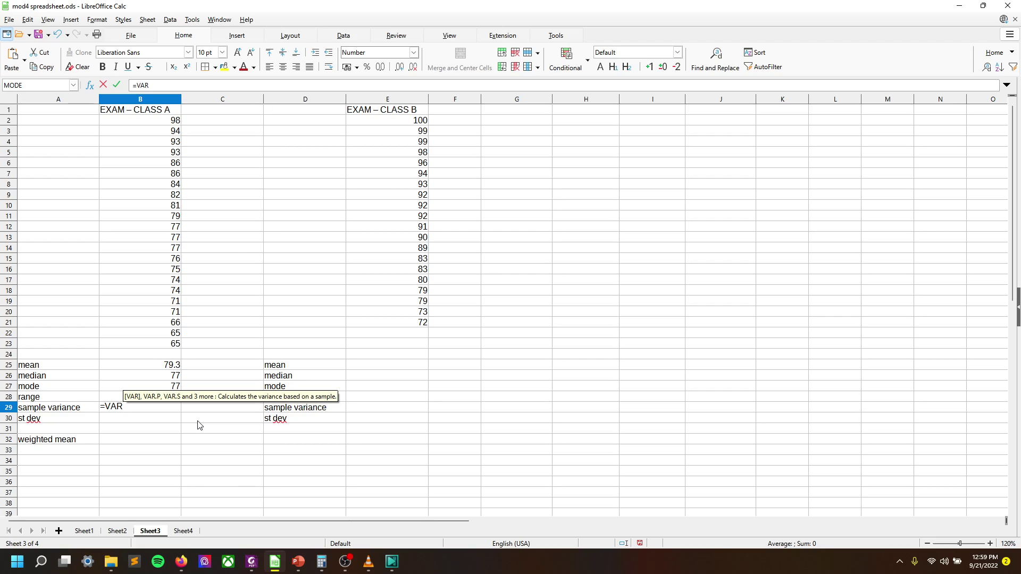
text(()
drag(170, 123, 174, 345)
text())
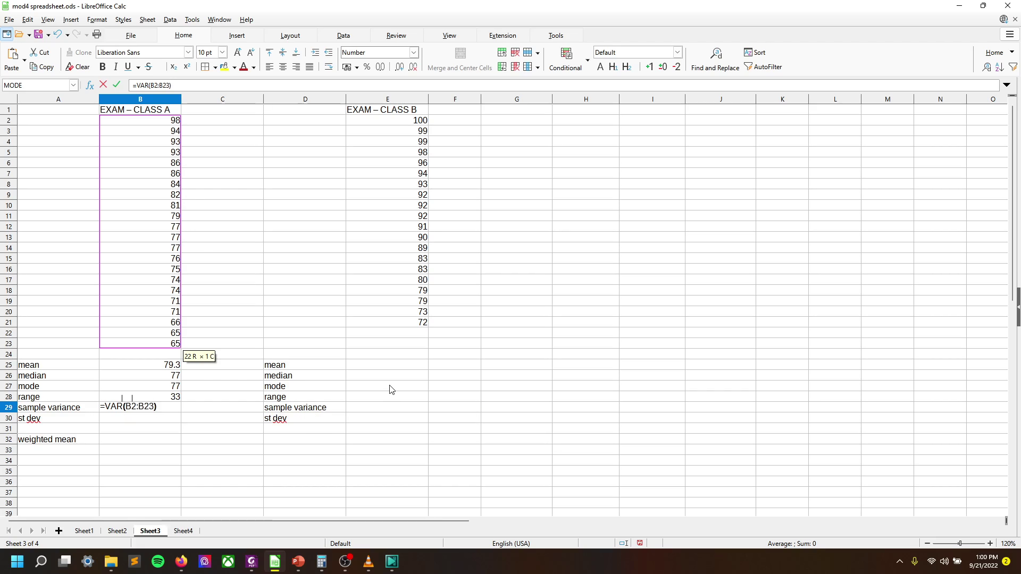
key(Return)
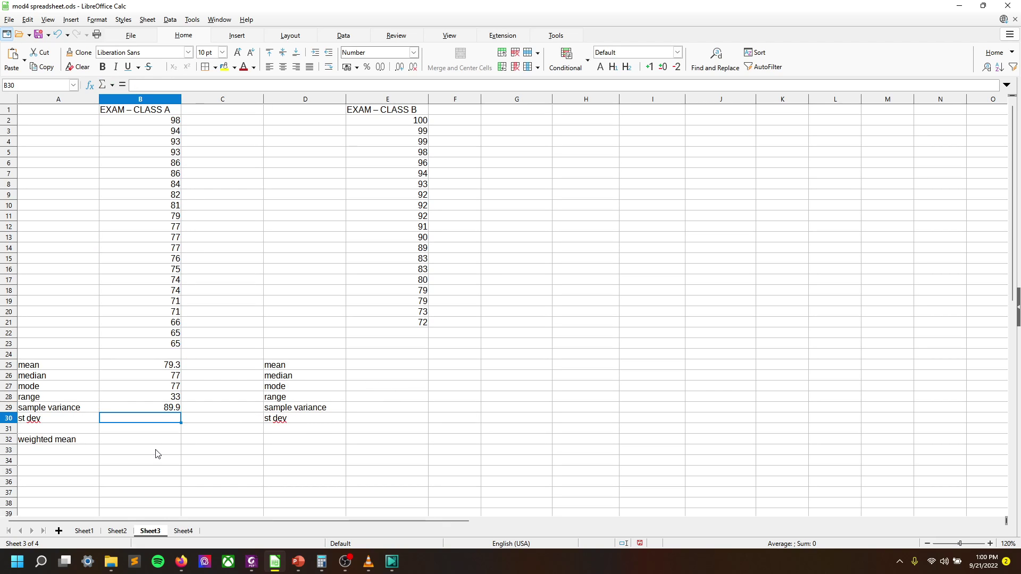
text(=S)
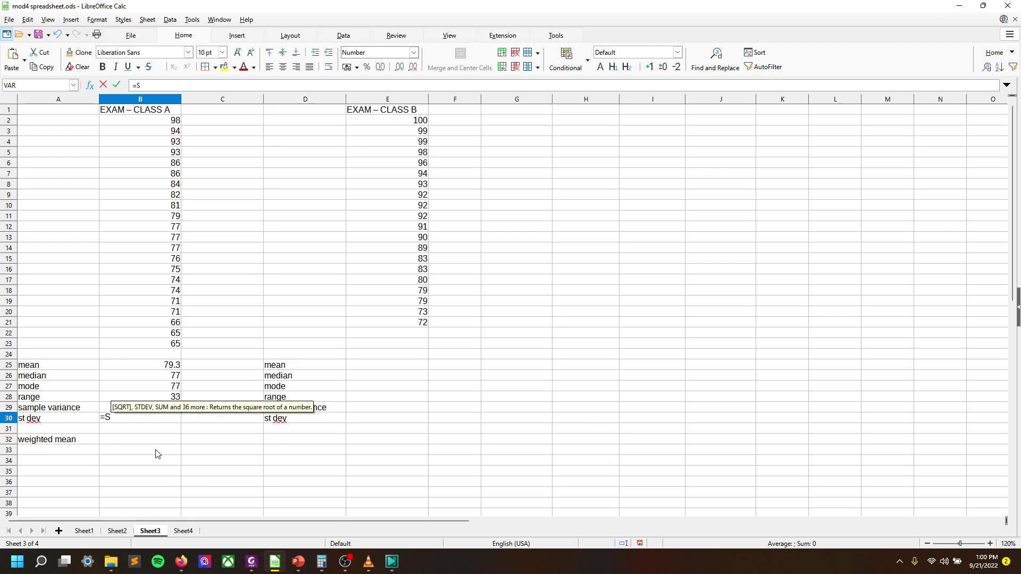
text(TDEV)
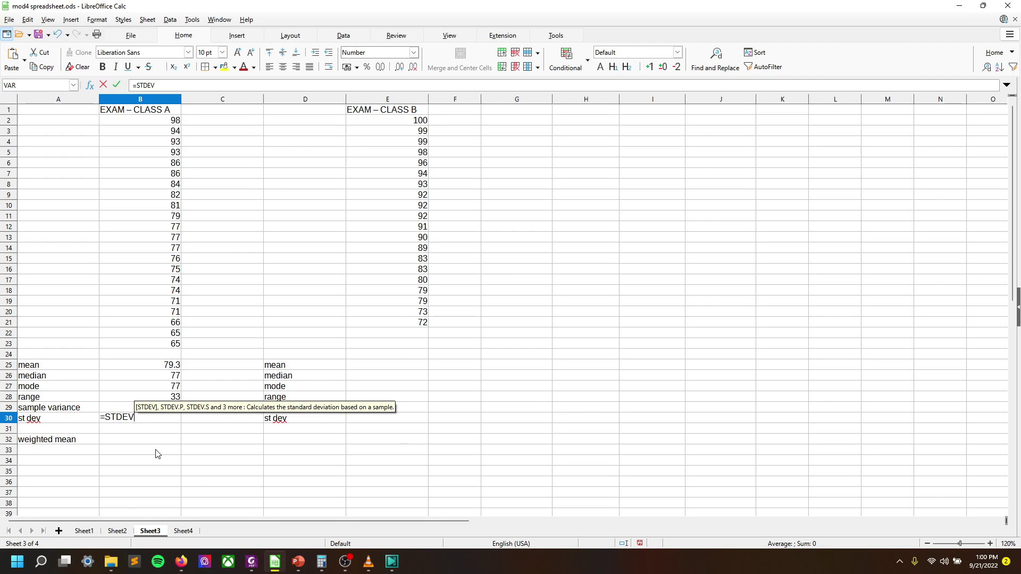
text(()
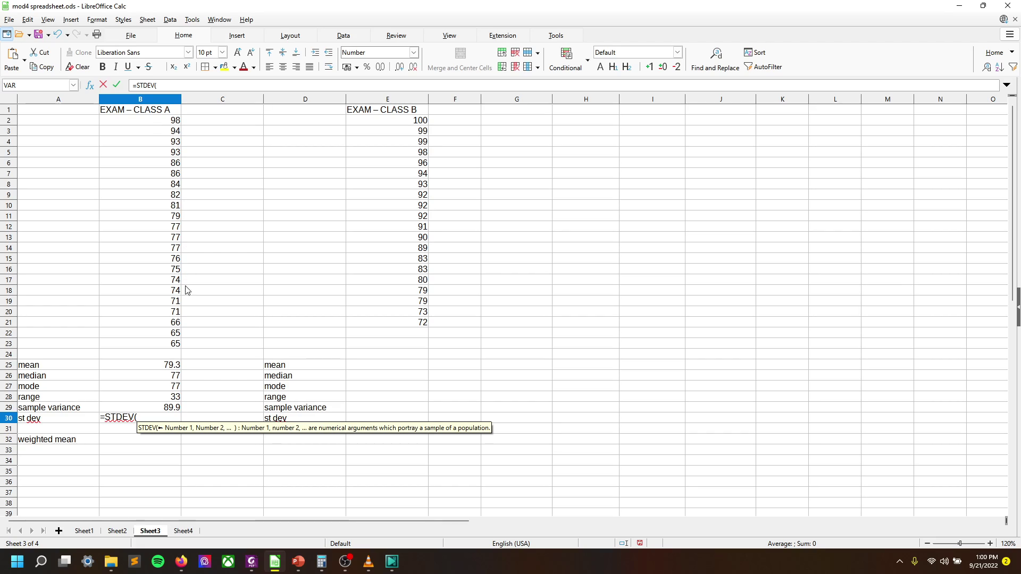
drag(159, 120, 167, 350)
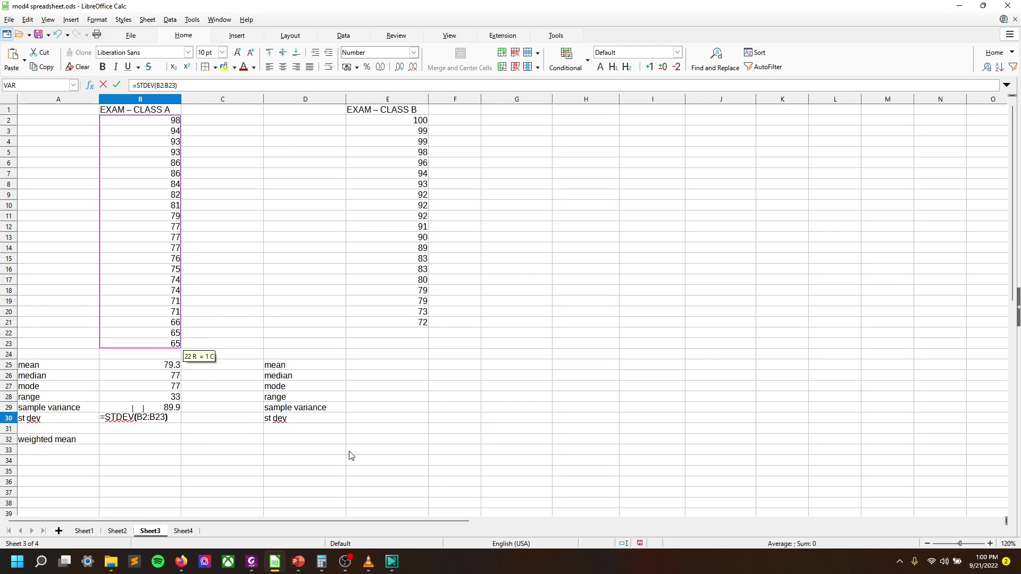
key(Return)
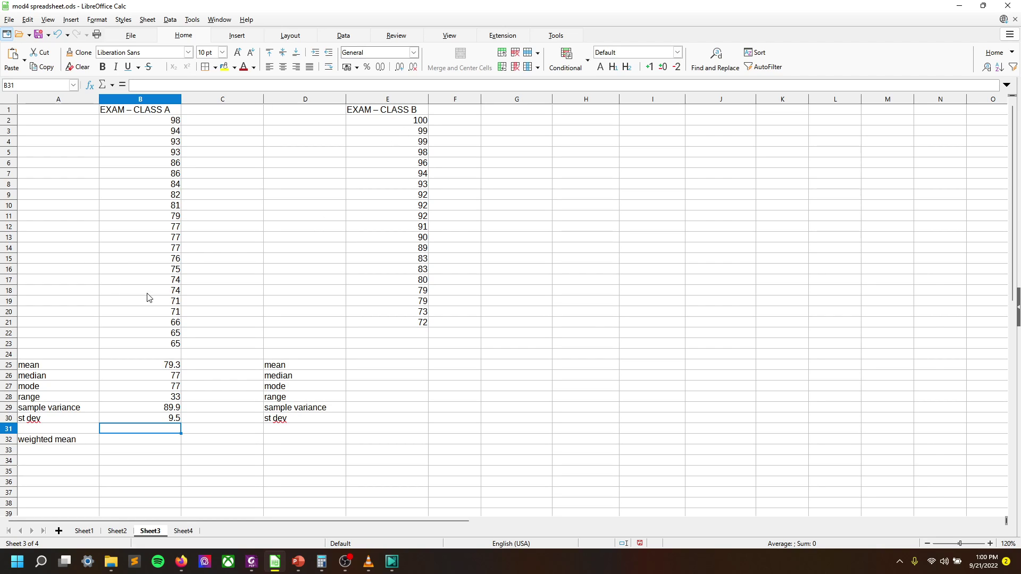
- Hide columns D and E holding the Class B data
click(301, 99)
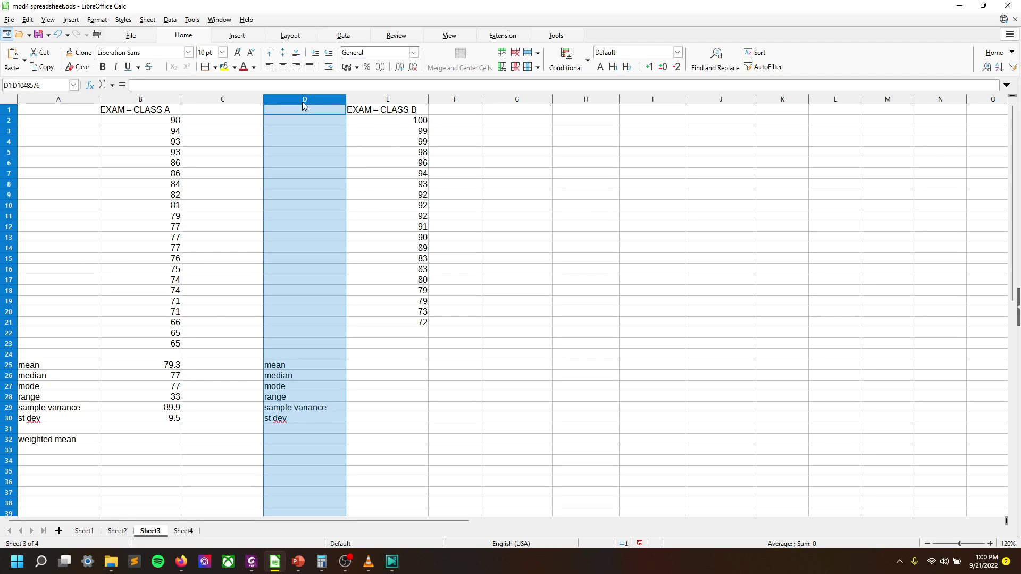
shift+click(391, 101)
right_click(391, 102)
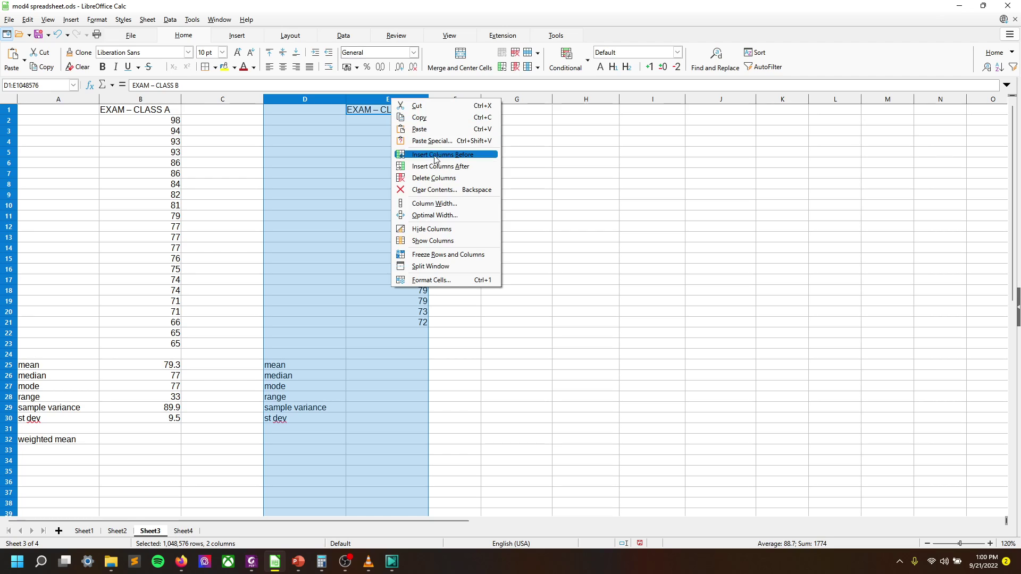
click(440, 230)
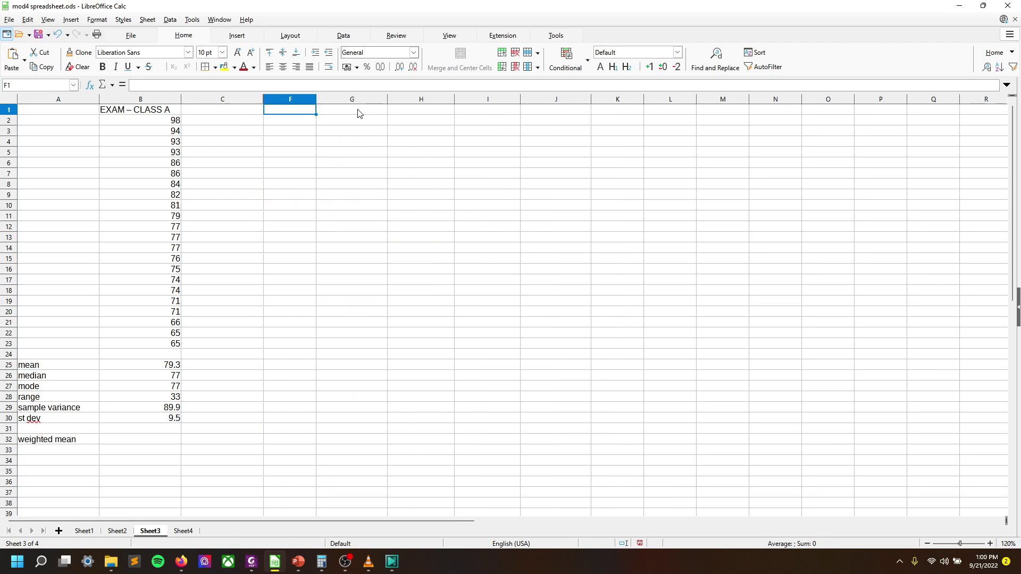
- Copy the Class A heading and scores B1:B23 into G1:G23
drag(138, 110, 137, 345)
key(ctrl+c)
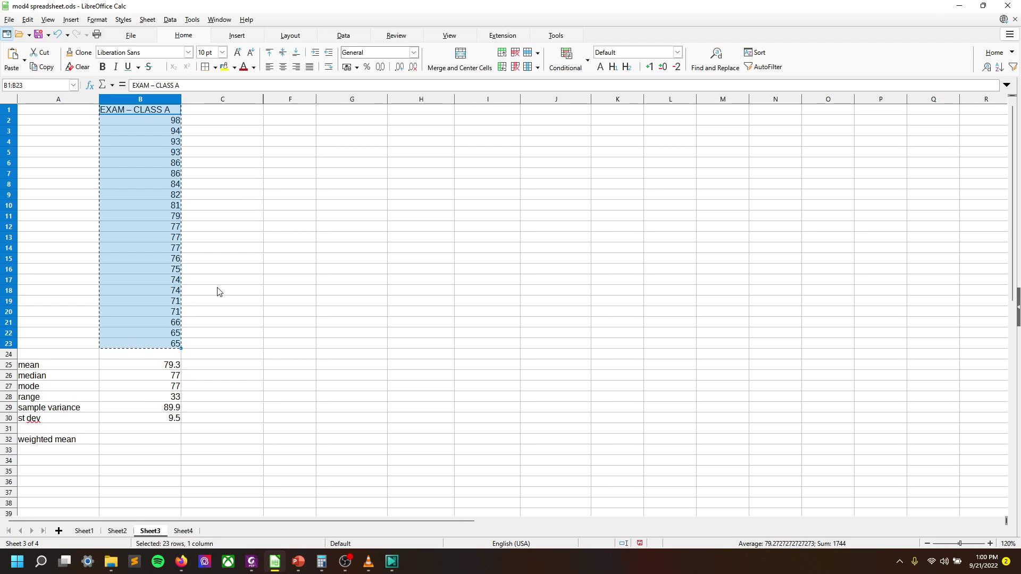
click(358, 110)
key(ctrl+v)
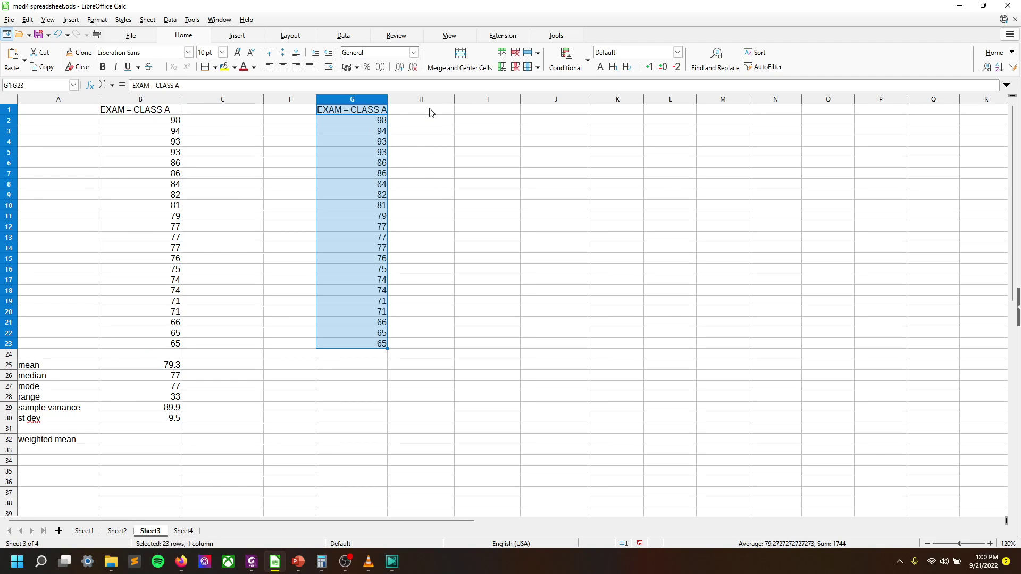
click(429, 143)
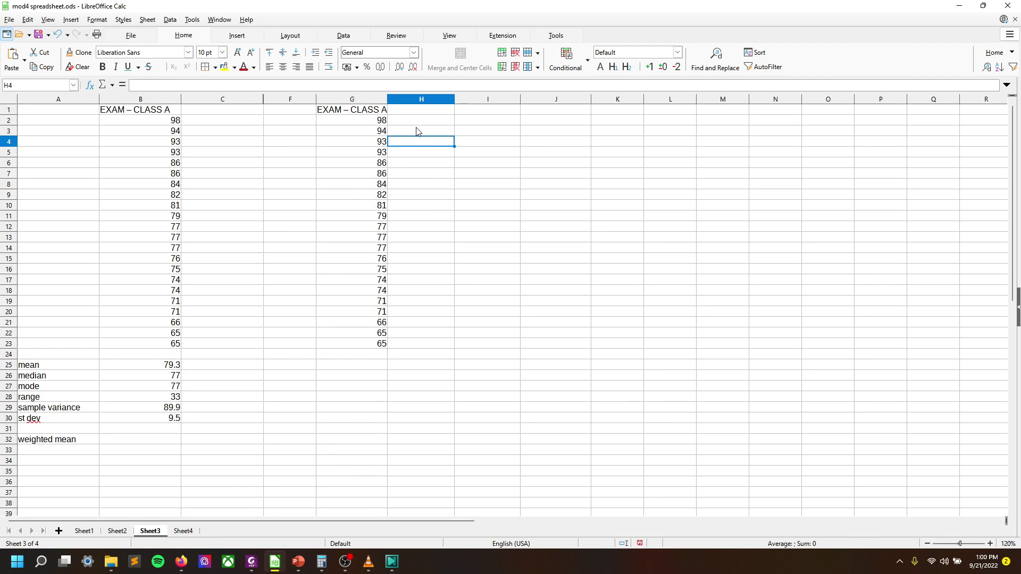
- Review the Calculating Variance deviation table slides in Foxit, then return to the Calc sheet
click(257, 559)
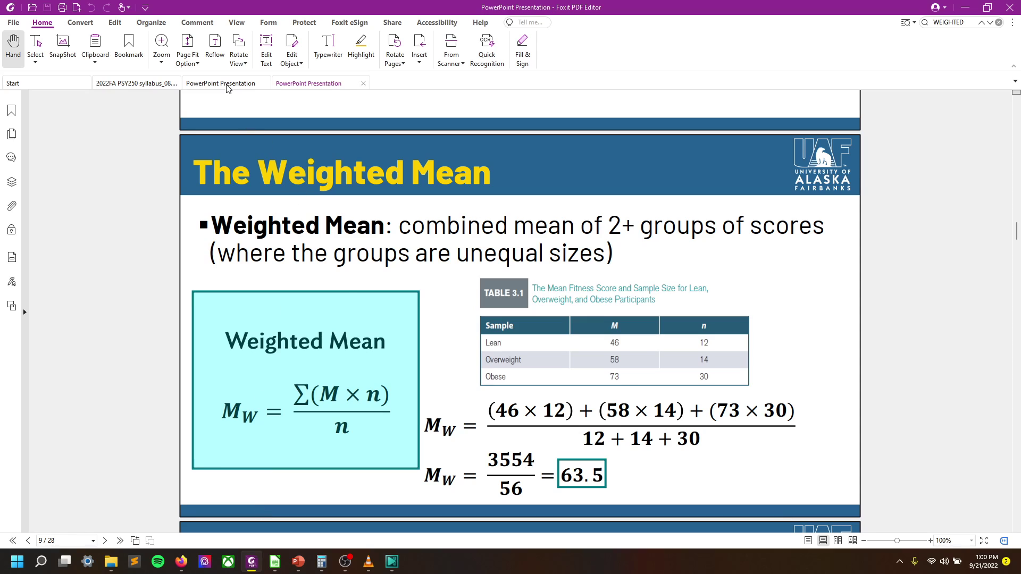
click(228, 84)
scroll(819, 295, up, 1)
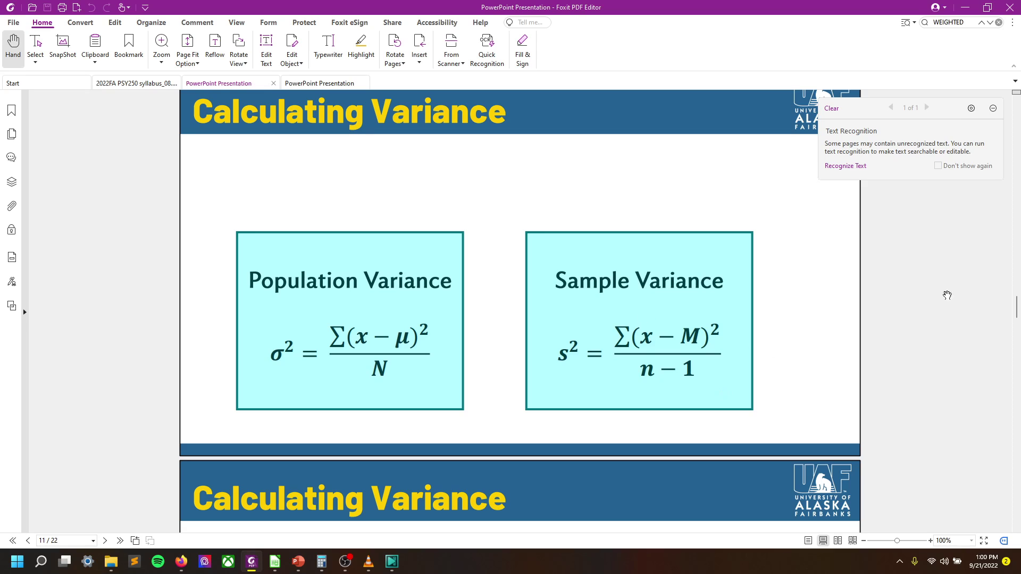
drag(1017, 311, 1017, 461)
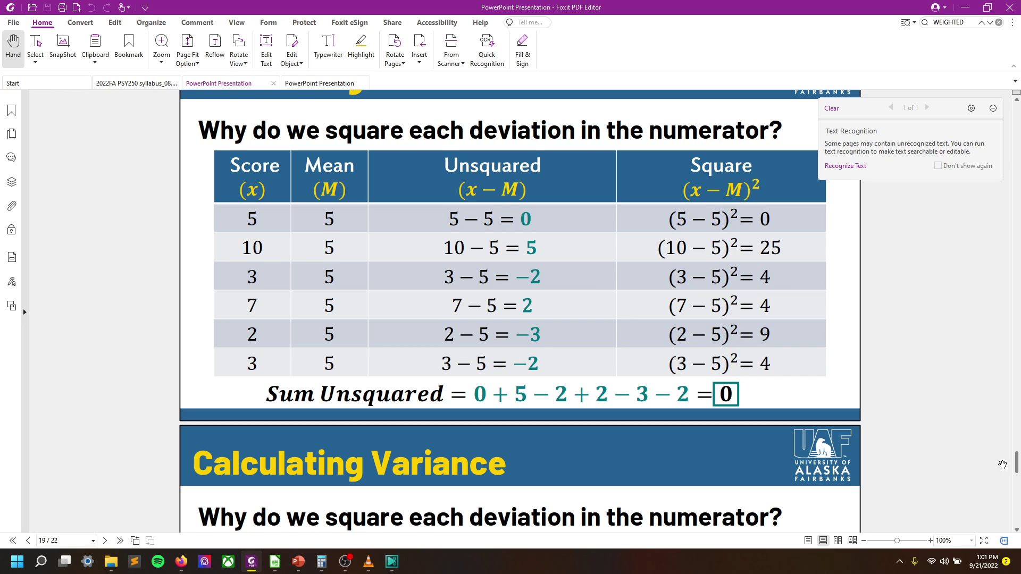
scroll(453, 288, up, 8)
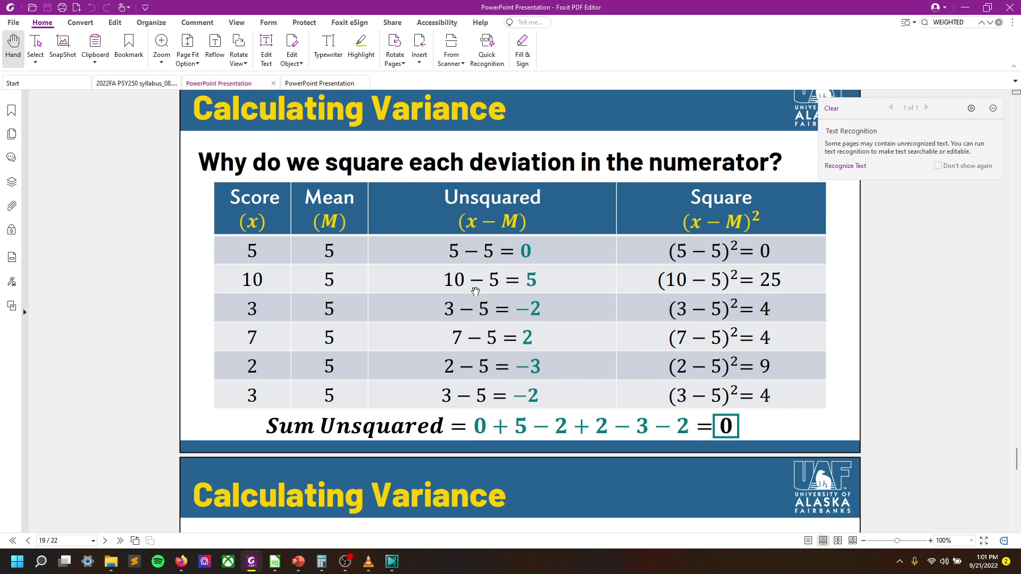
scroll(480, 291, down, 5)
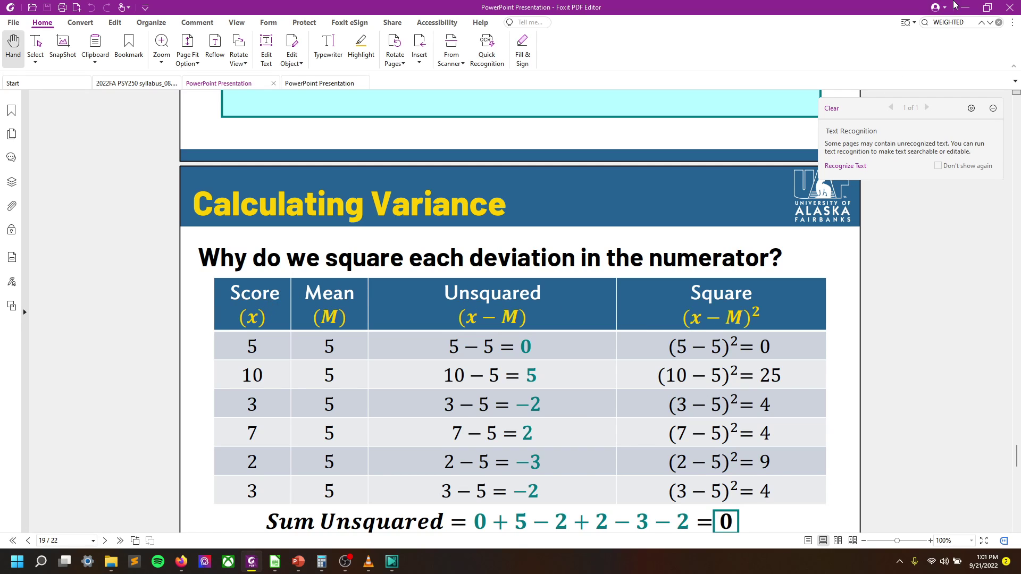
click(988, 7)
click(388, 103)
- Enter the headers MEAN, DEVIATION and SQUARE in H1, I1 and J1
click(429, 109)
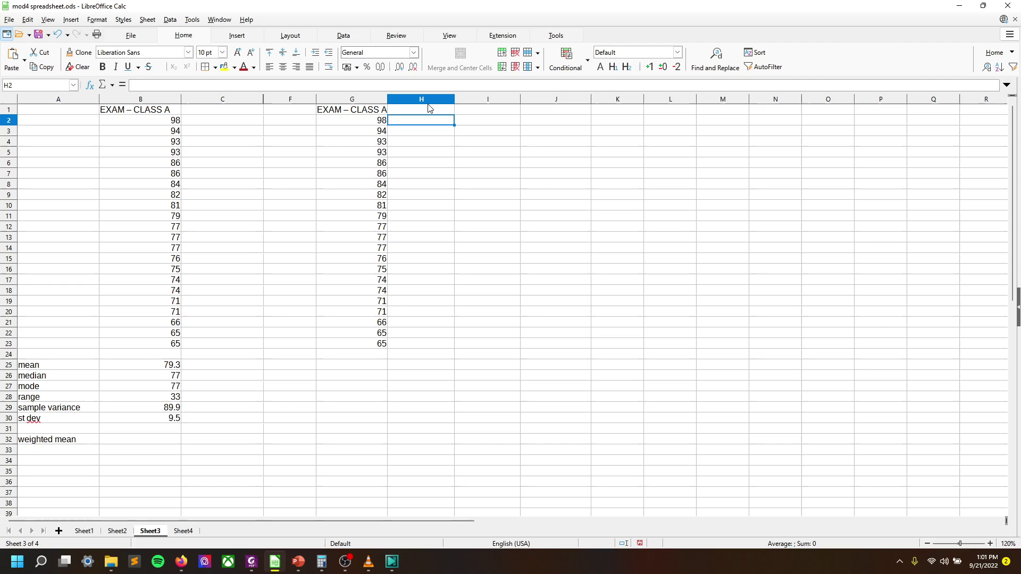
key(ctrl+space)
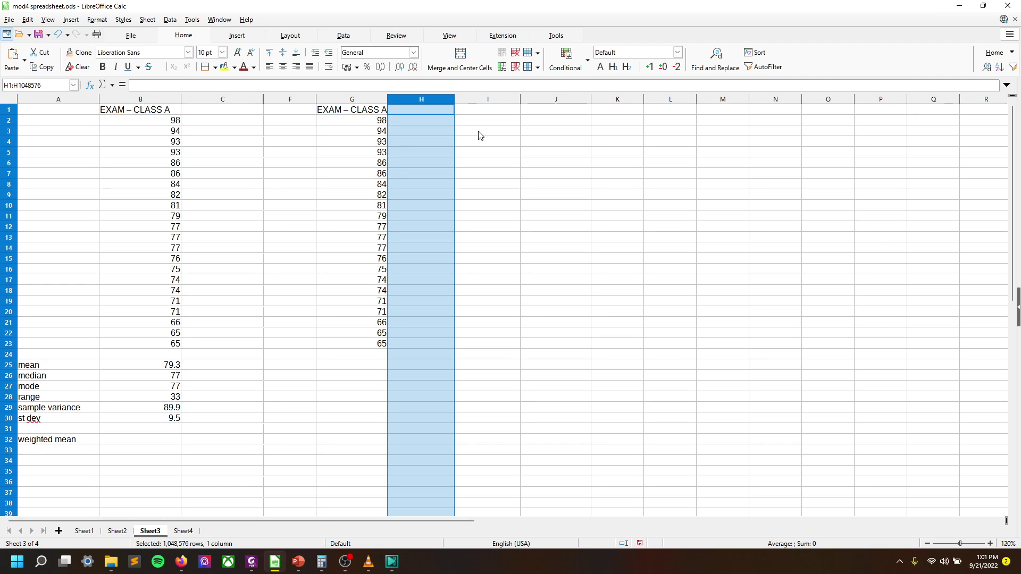
key(Up)
text(MEAN)
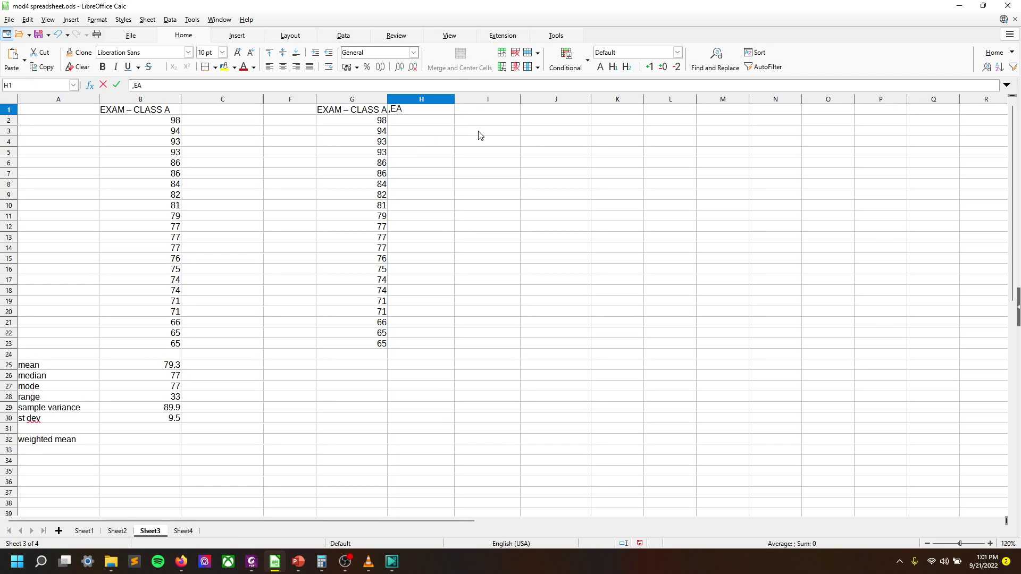
key(Tab)
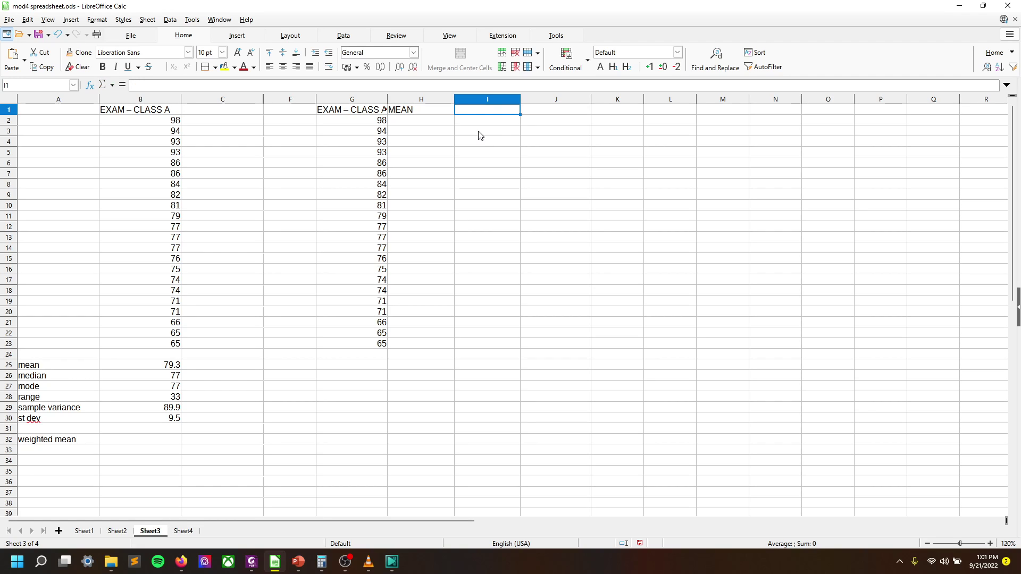
text(DEVIATION)
key(Tab)
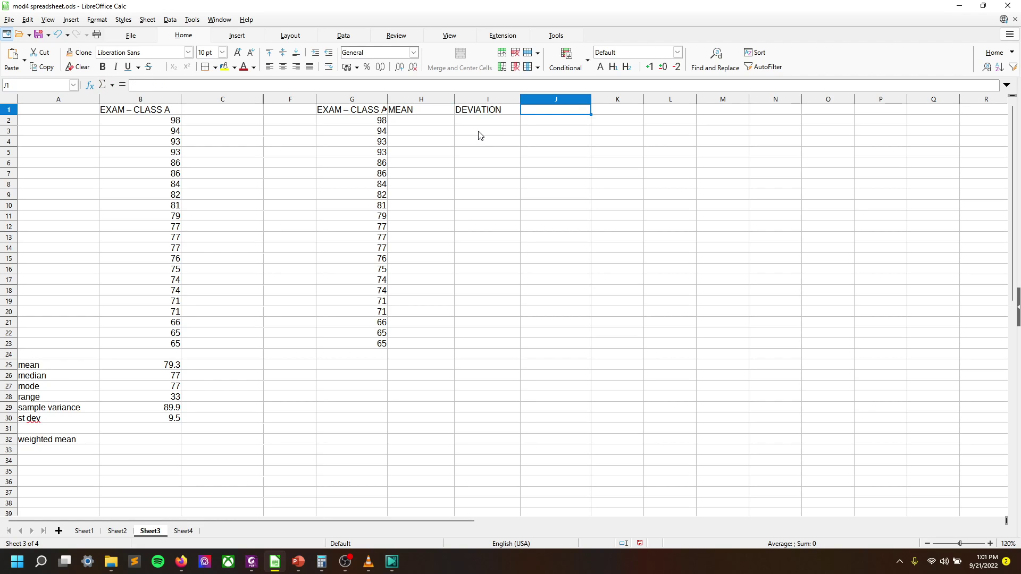
text(SQUARE)
key(Return)
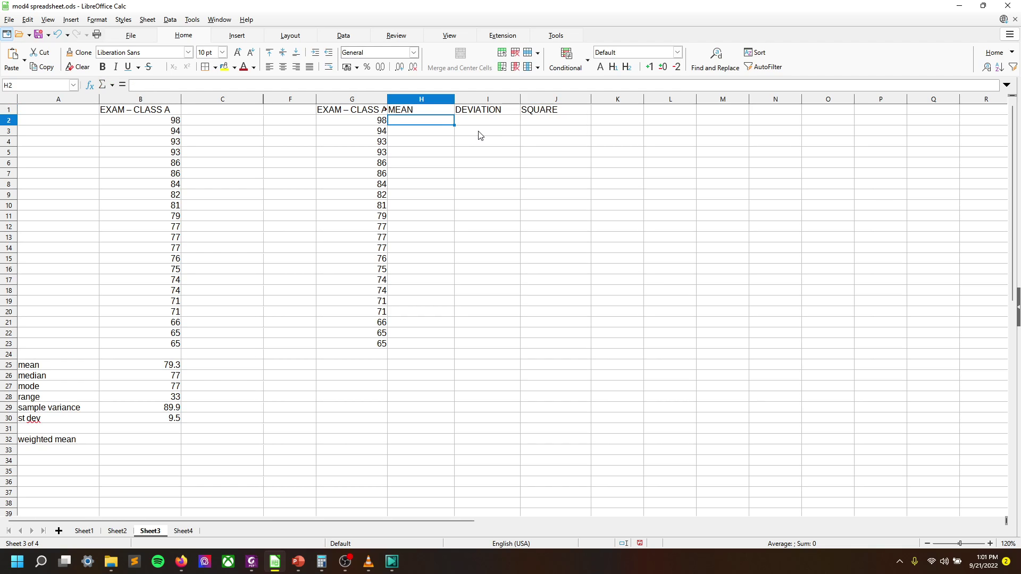
- Check the Sample Variance formula slide in Foxit, then return to the Calc sheet
click(252, 562)
scroll(677, 363, up, 3)
scroll(677, 363, up, 1)
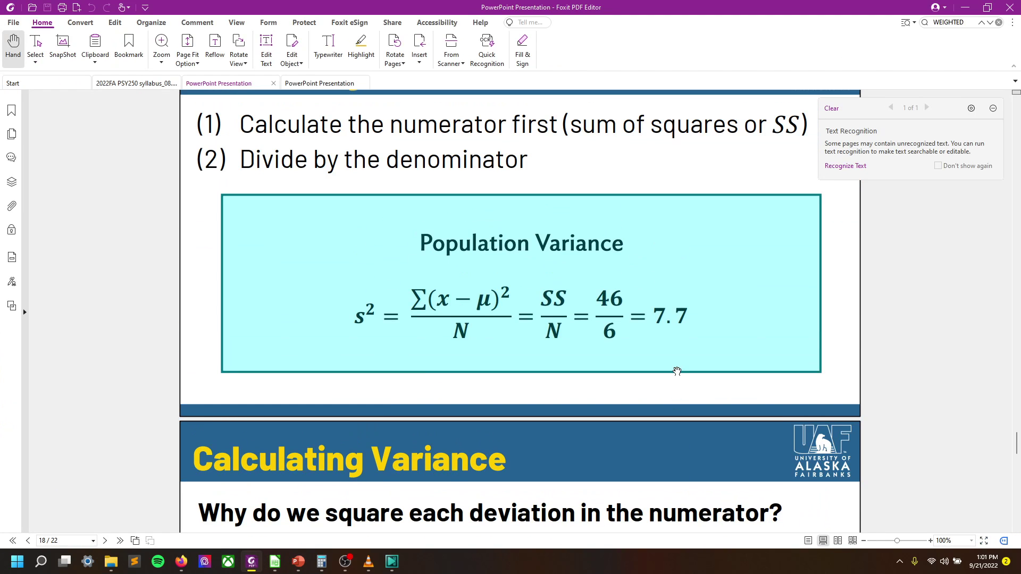
scroll(737, 374, up, 5)
scroll(737, 373, up, 3)
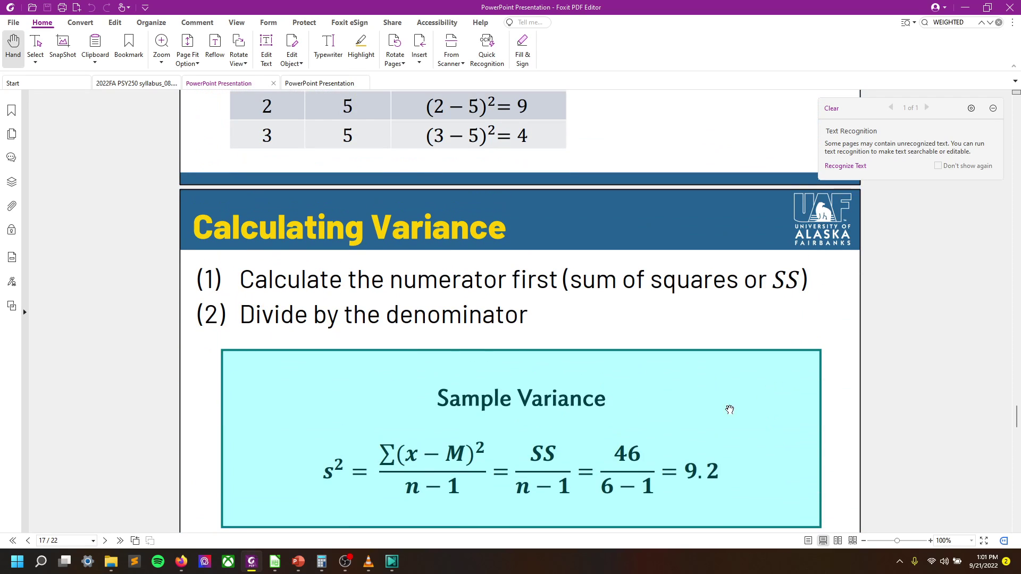
scroll(730, 410, down, 2)
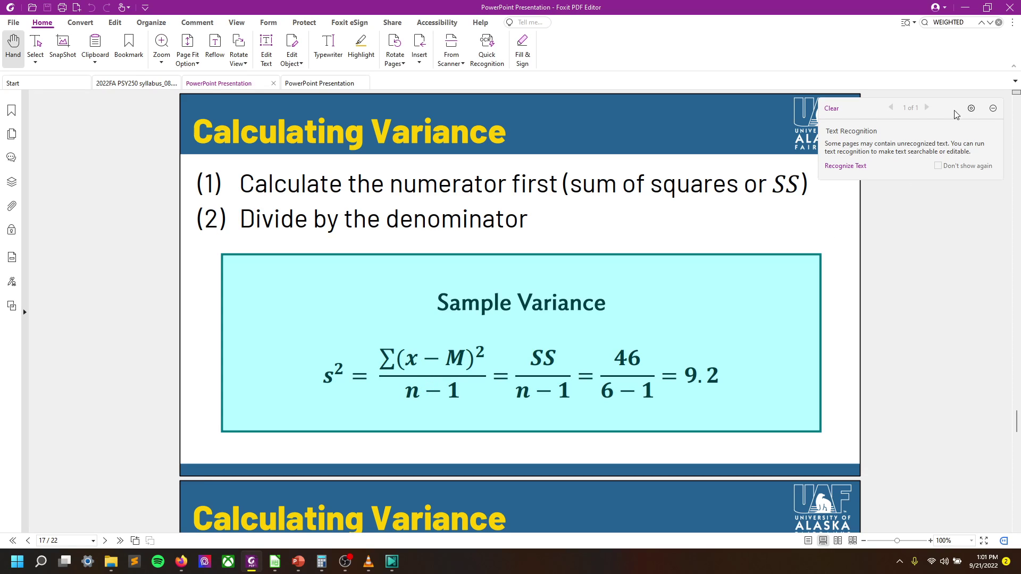
click(988, 8)
click(980, 18)
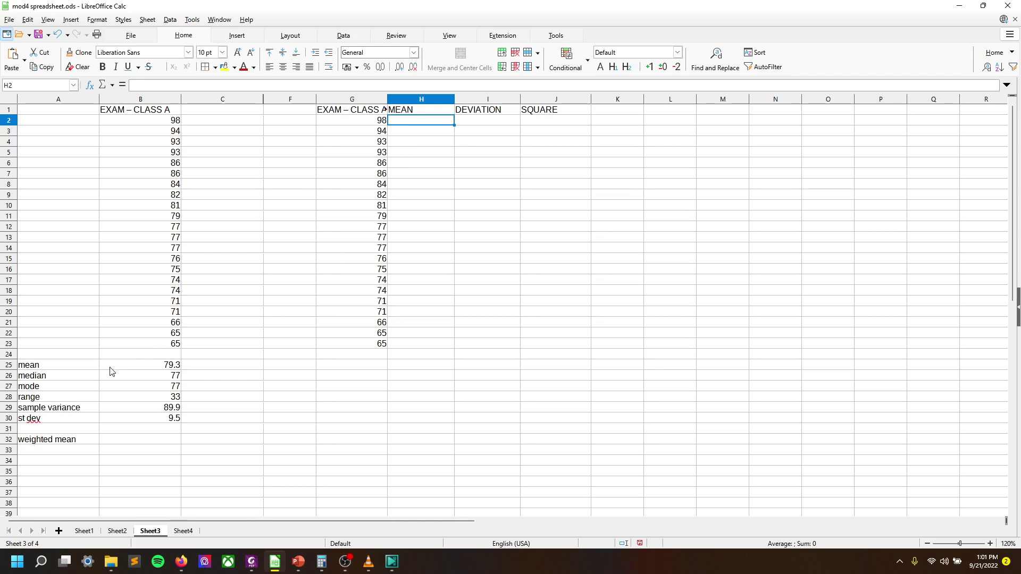
- Type 79.3 into H2 and compare it with the AVERAGE formula in B25
click(411, 132)
click(421, 124)
text(79.3)
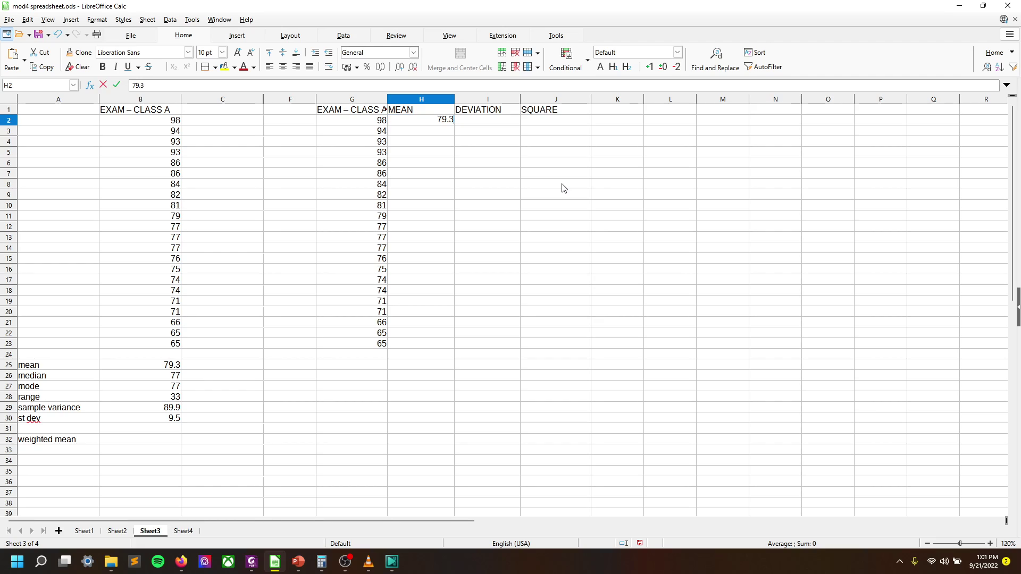
key(Return)
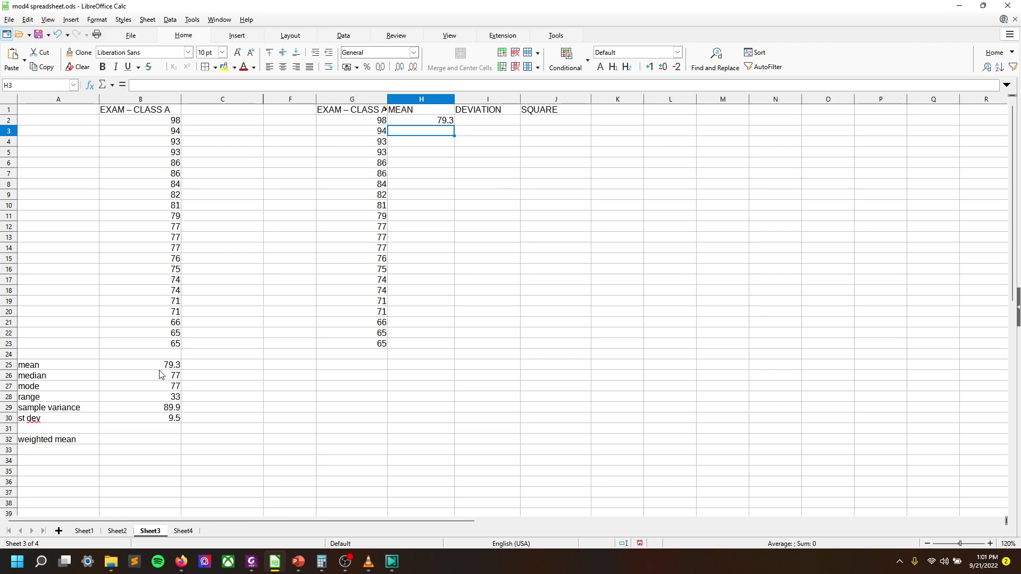
click(169, 367)
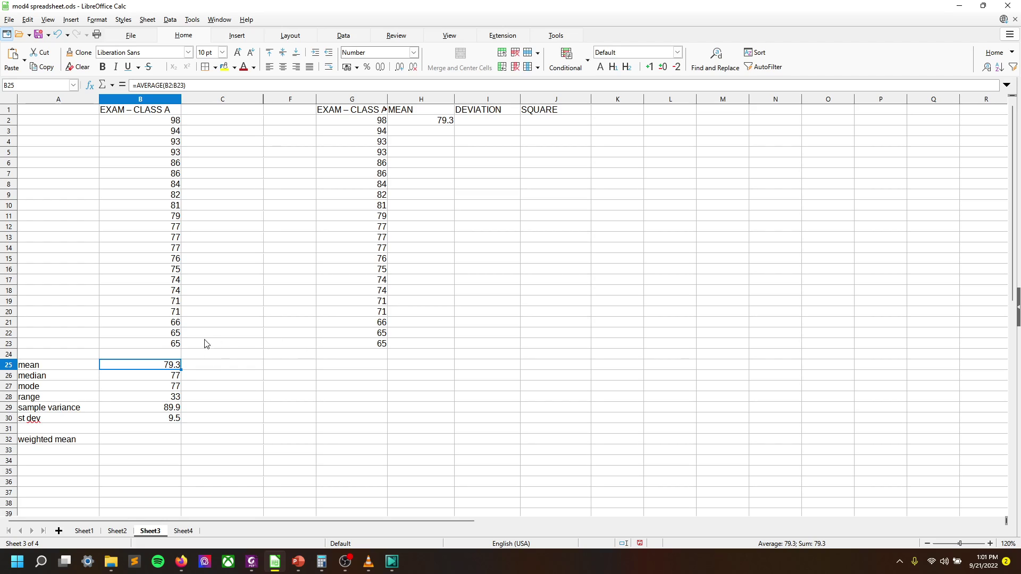
click(400, 67)
click(399, 68)
click(399, 68)
click(399, 68)
click(399, 68)
click(399, 67)
click(399, 67)
click(399, 68)
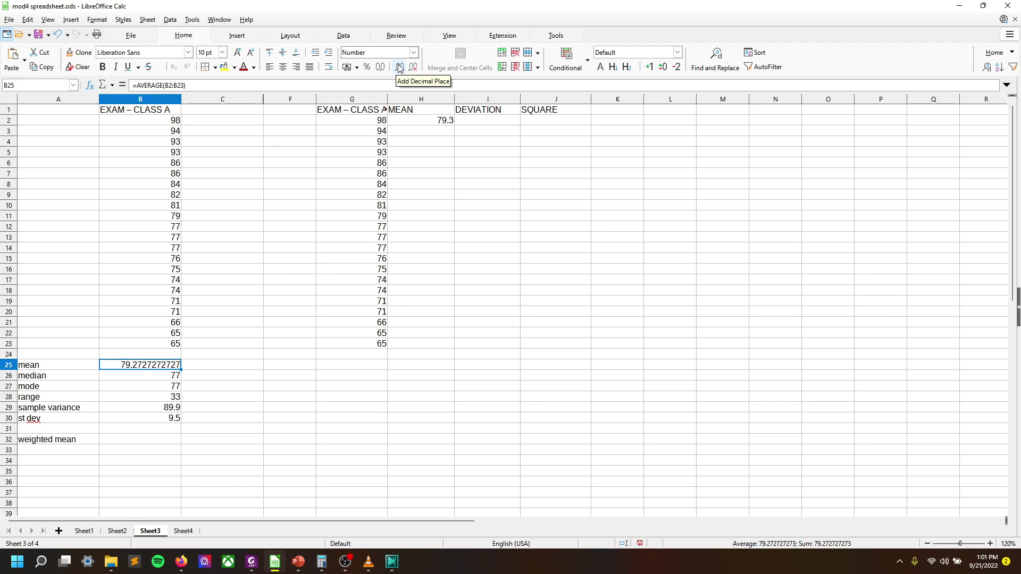
click(399, 68)
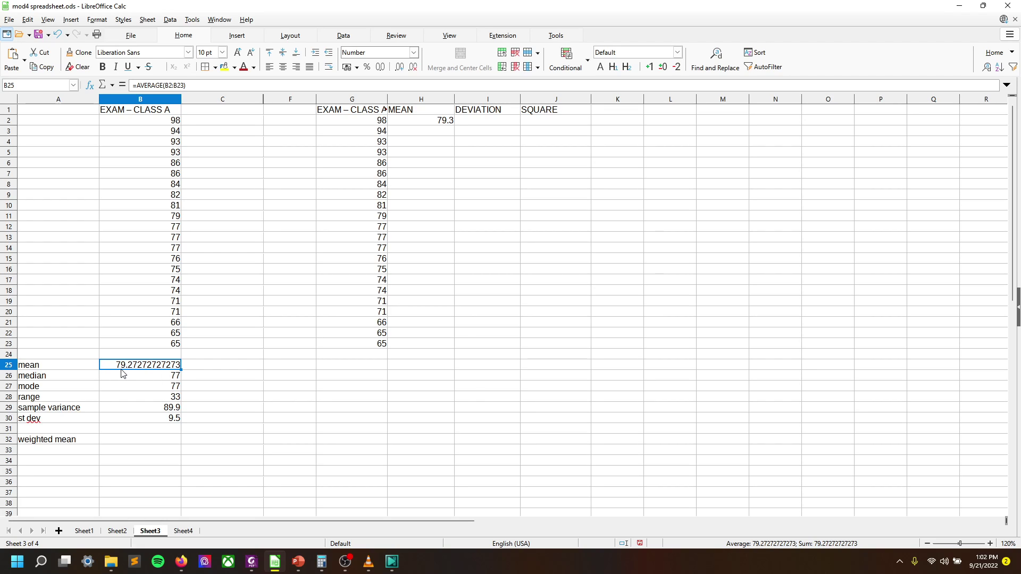
click(413, 67)
click(413, 67)
click(414, 67)
click(414, 67)
click(413, 67)
click(413, 67)
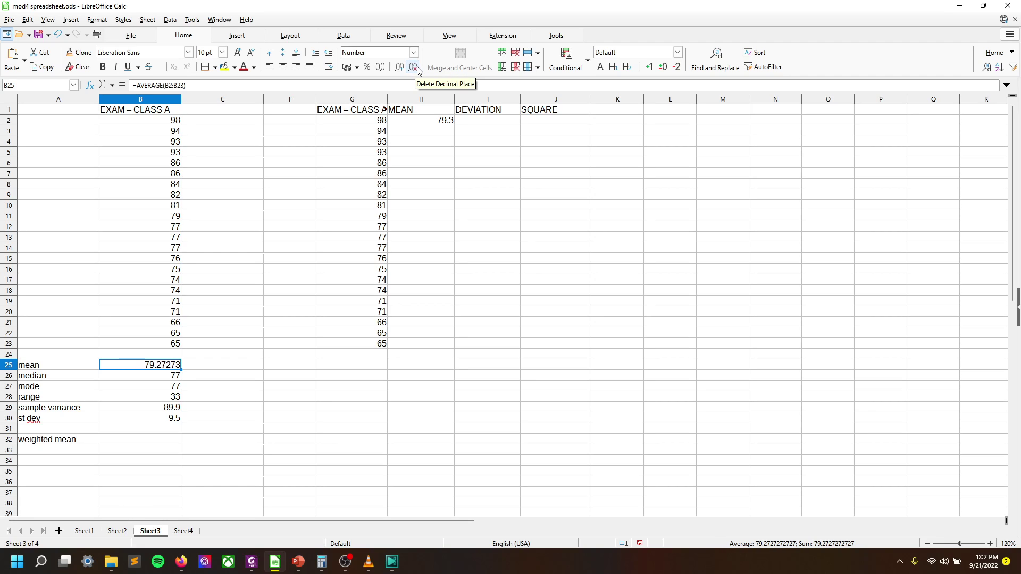
click(413, 67)
click(413, 67)
click(413, 67)
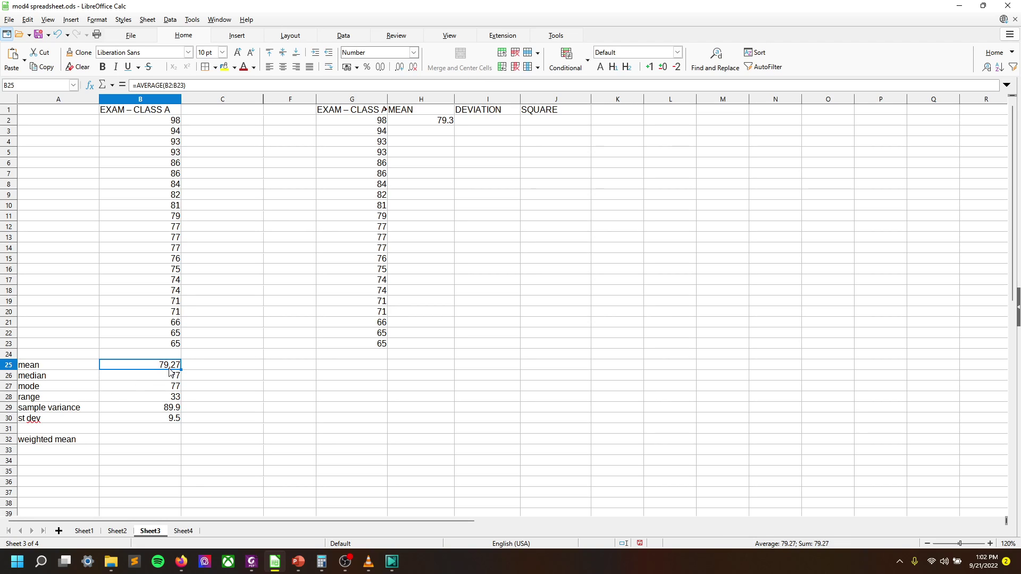
click(414, 69)
- Try filling 79.3 down from H2 and clear the incremented values it produces
click(426, 121)
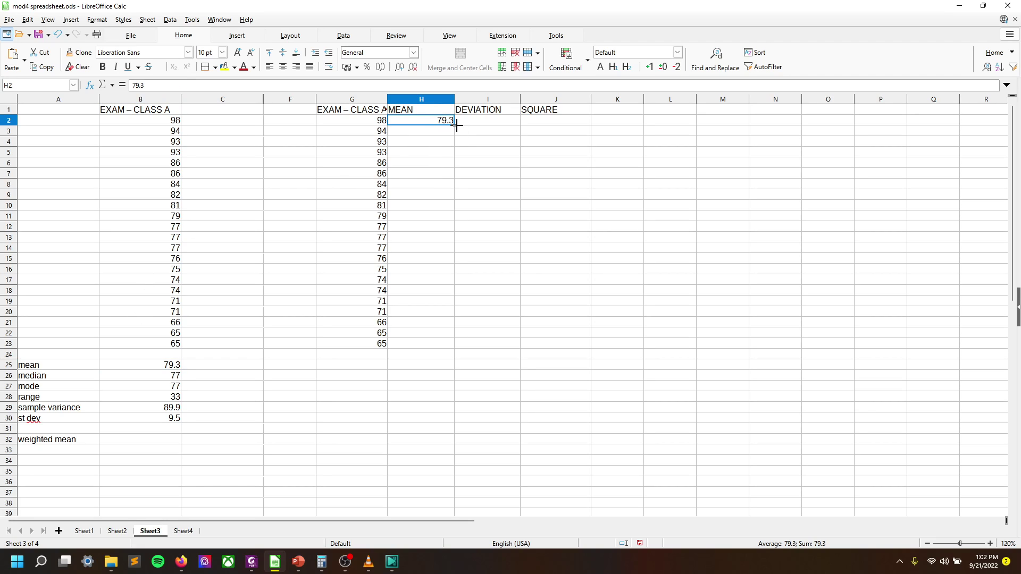
drag(455, 126, 463, 157)
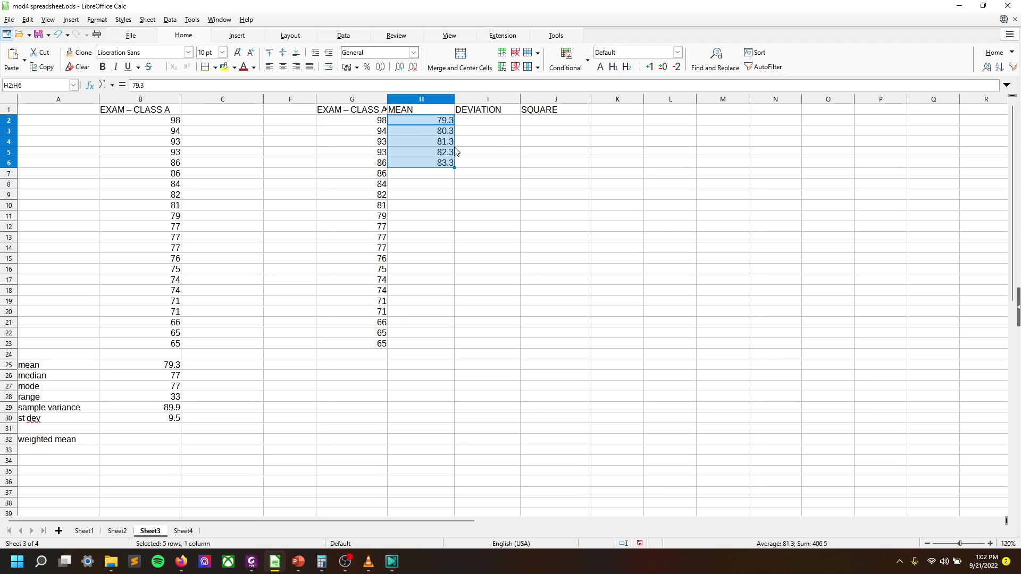
click(494, 186)
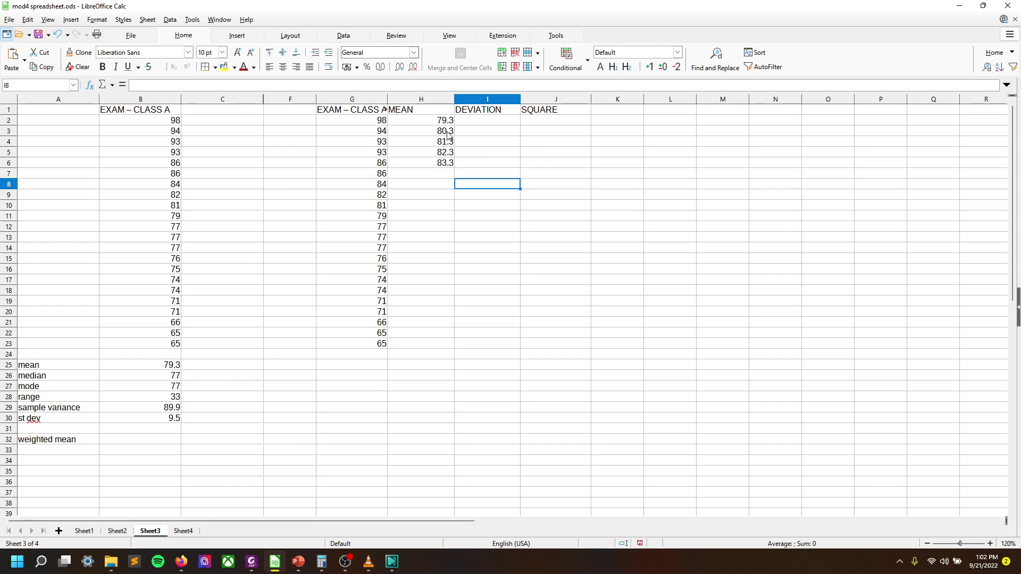
drag(448, 135, 441, 175)
key(Delete)
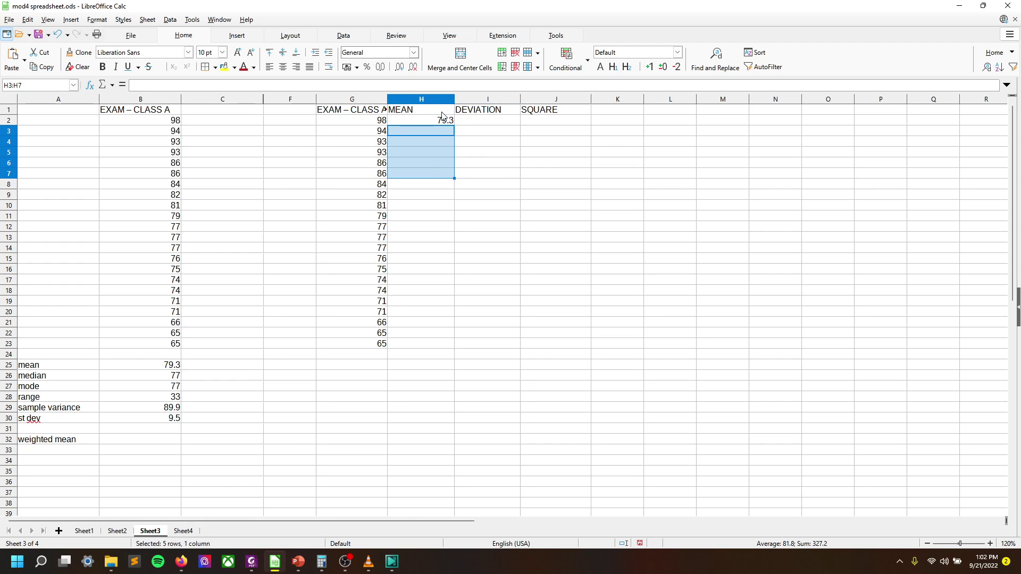
click(445, 121)
drag(454, 127, 456, 156)
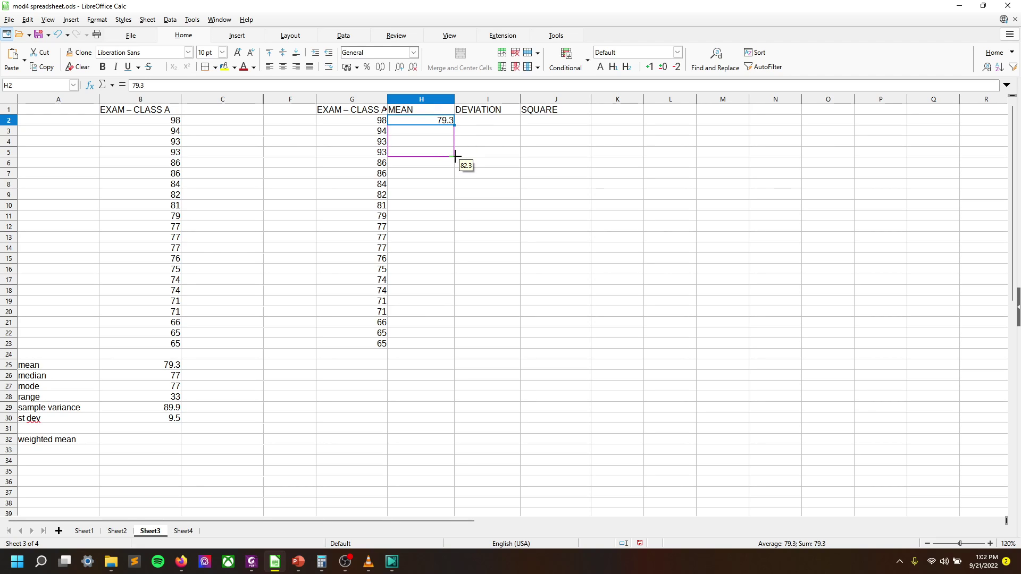
drag(455, 156, 445, 167)
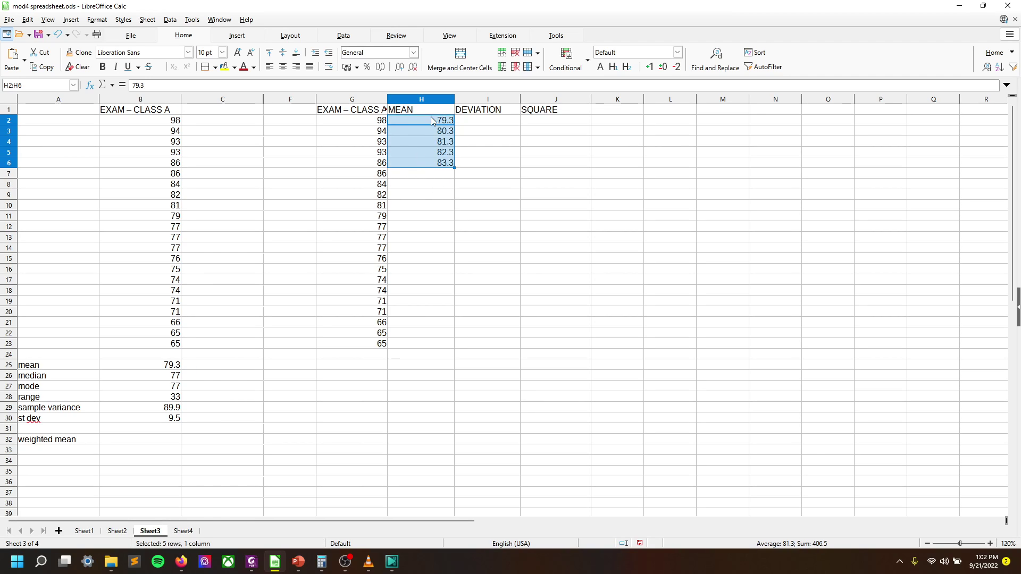
click(466, 135)
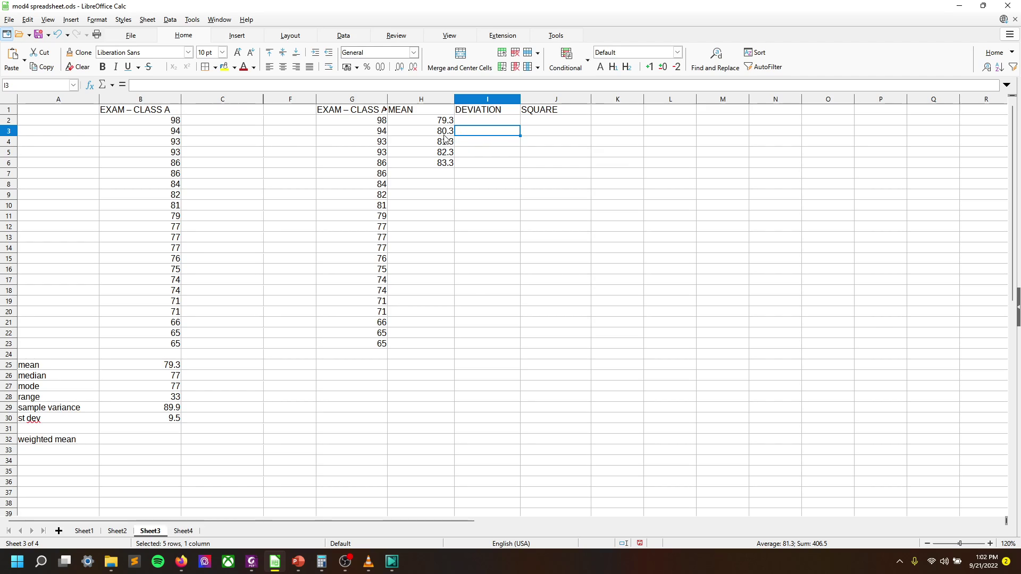
click(435, 132)
drag(438, 146, 442, 163)
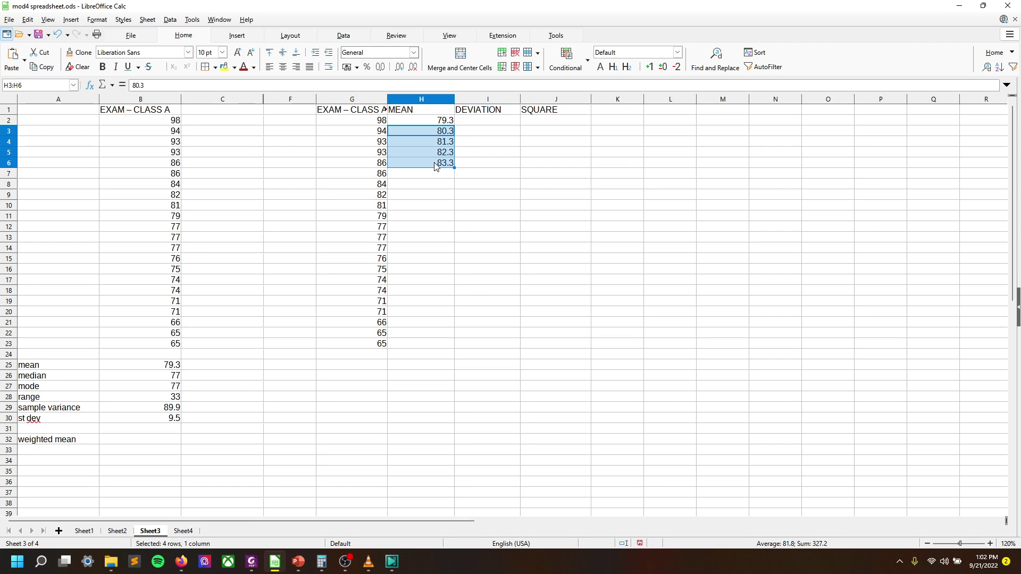
key(Delete)
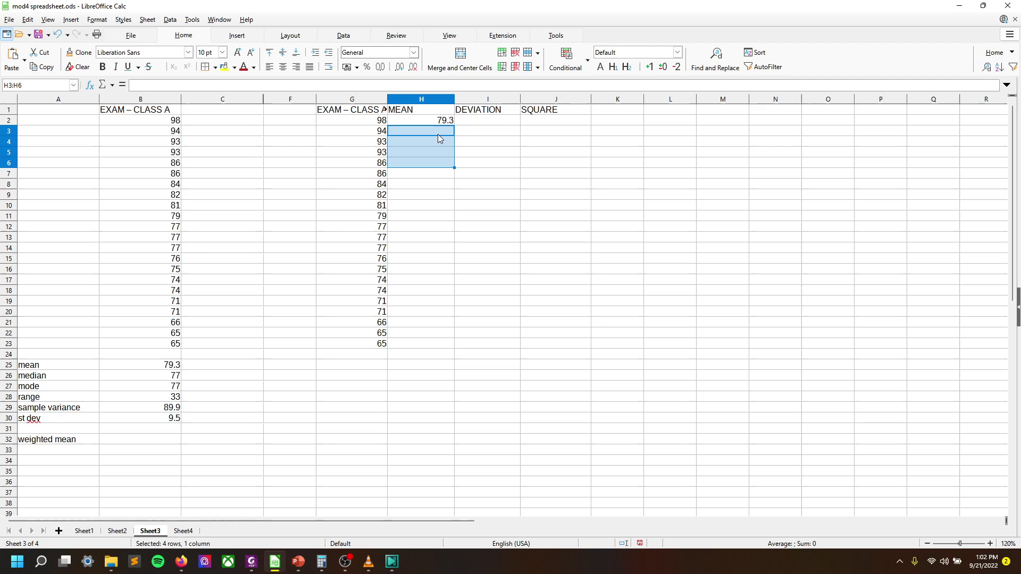
- Enter 79.3 in H3, then fill H2:H3 down to H23
click(442, 133)
text(79.3)
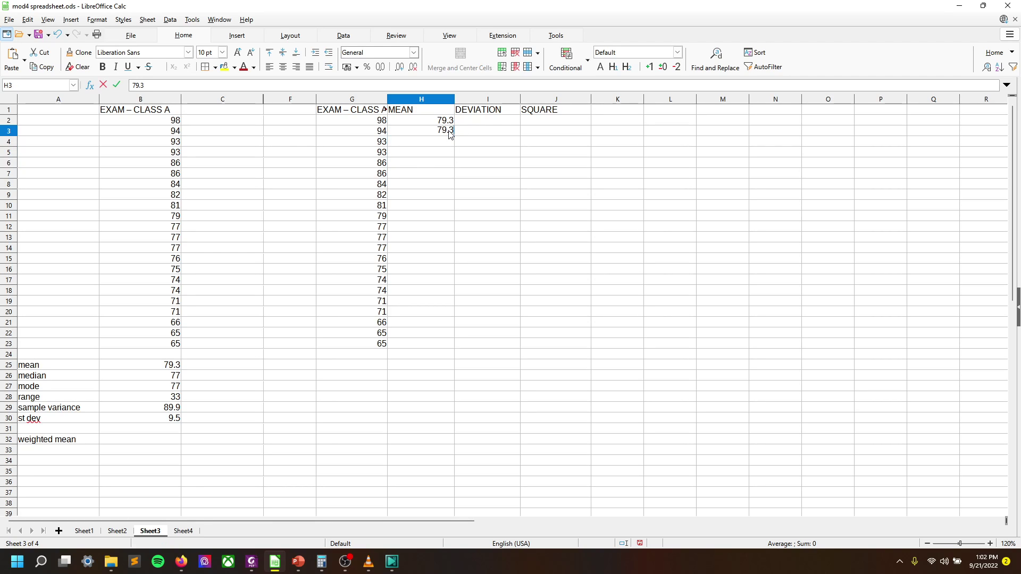
key(Return)
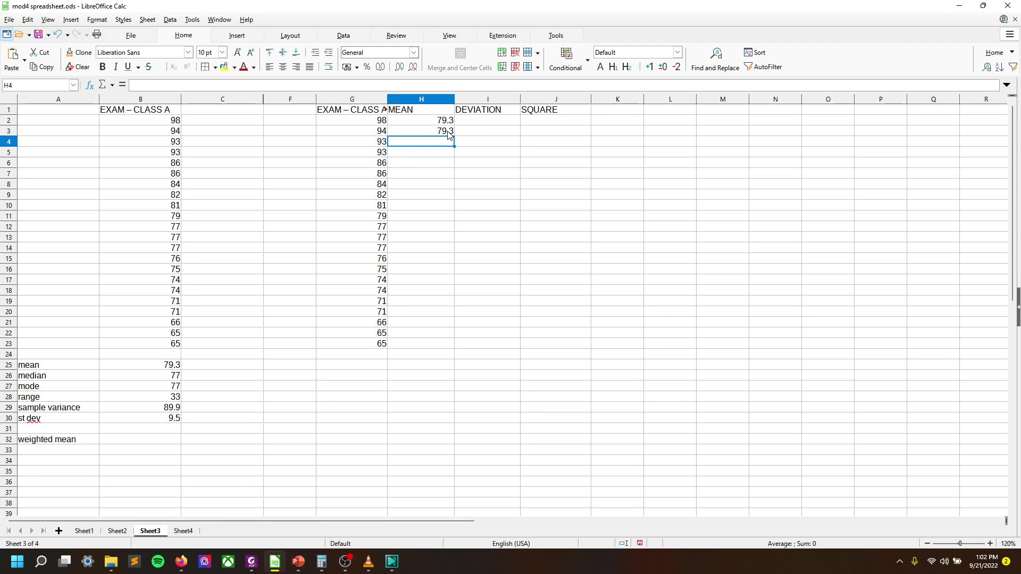
click(451, 121)
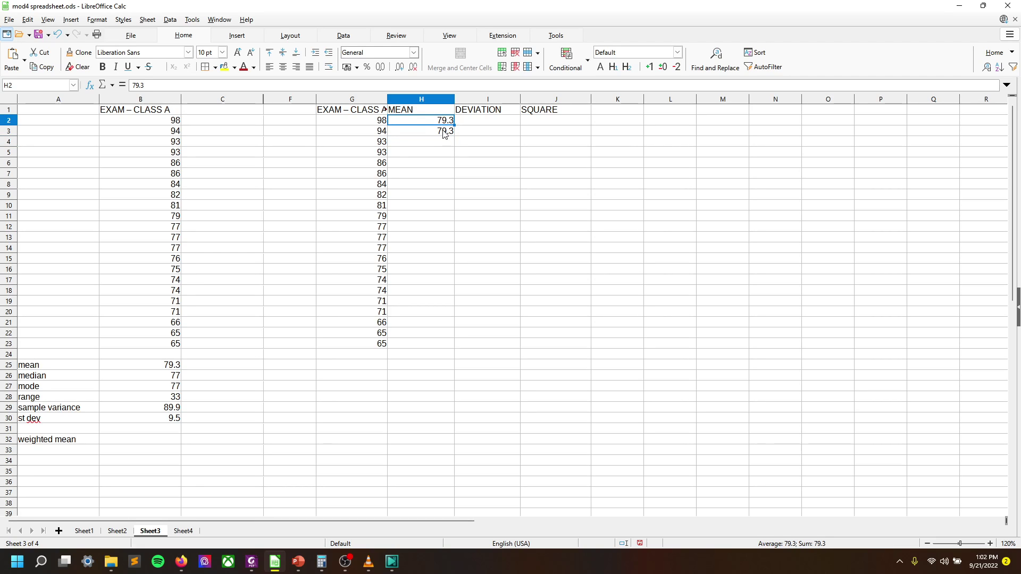
shift+click(447, 133)
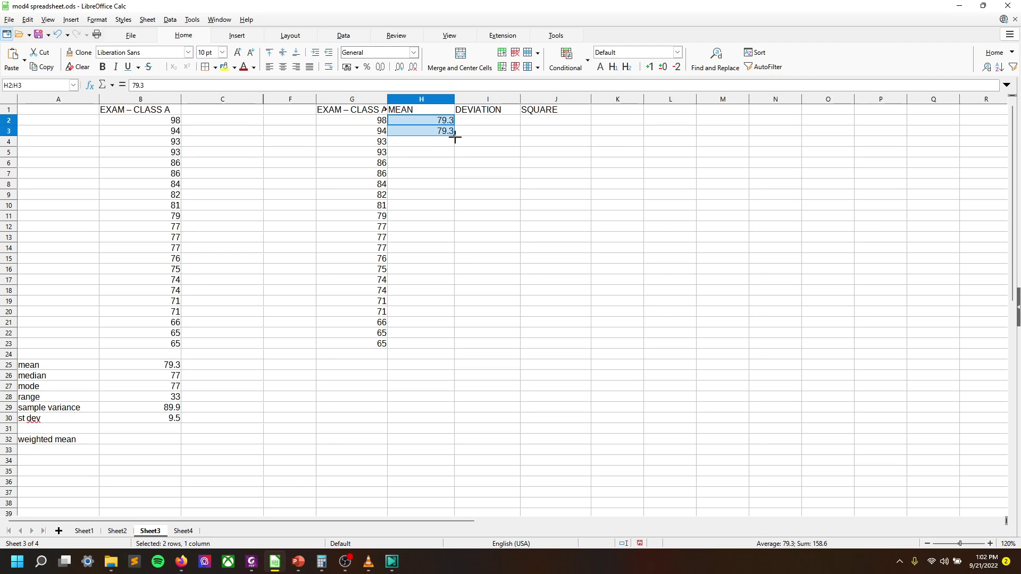
drag(455, 138, 440, 353)
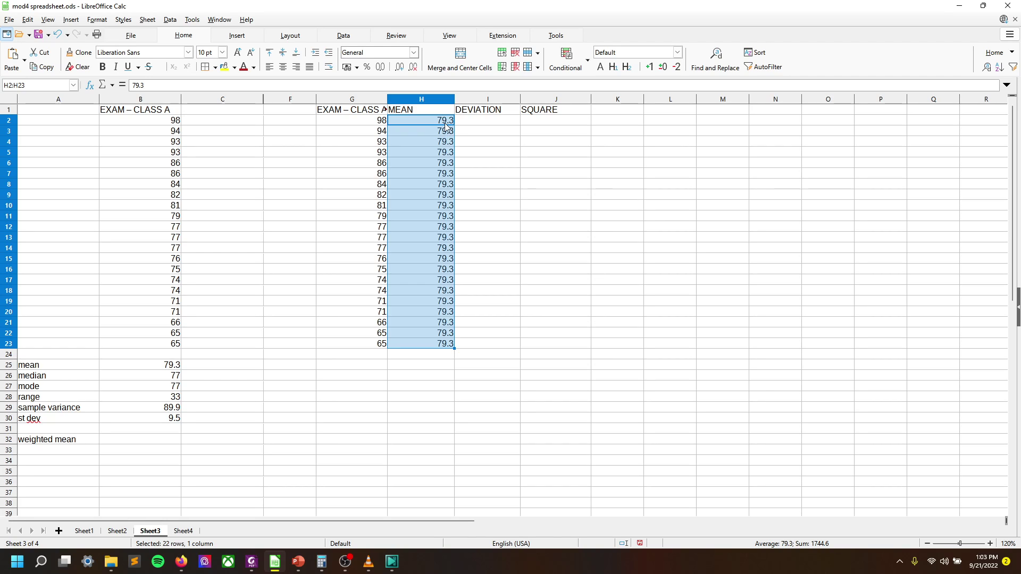
click(560, 187)
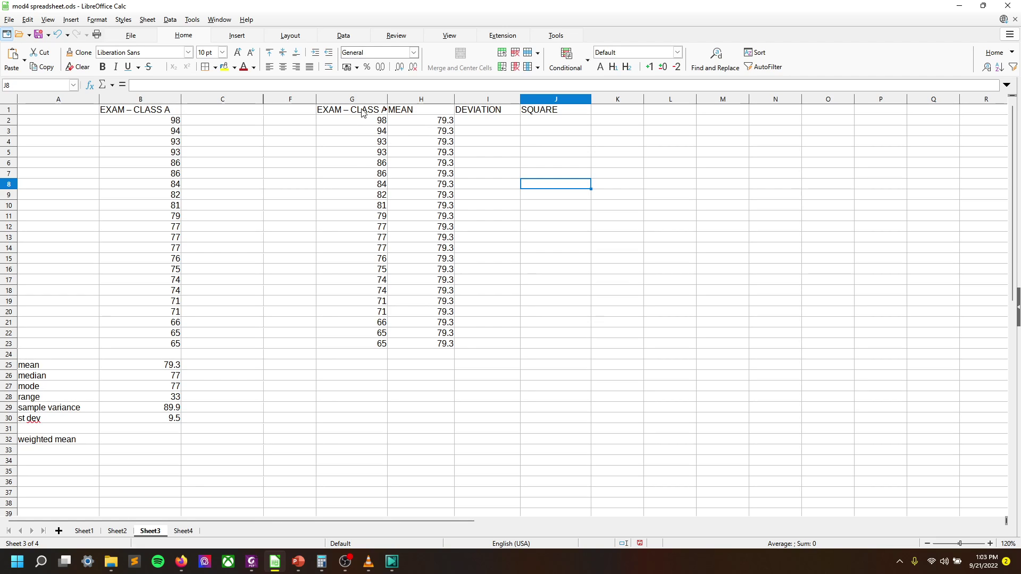
- Enter the deviation formula =G2-H2 in I2
click(503, 123)
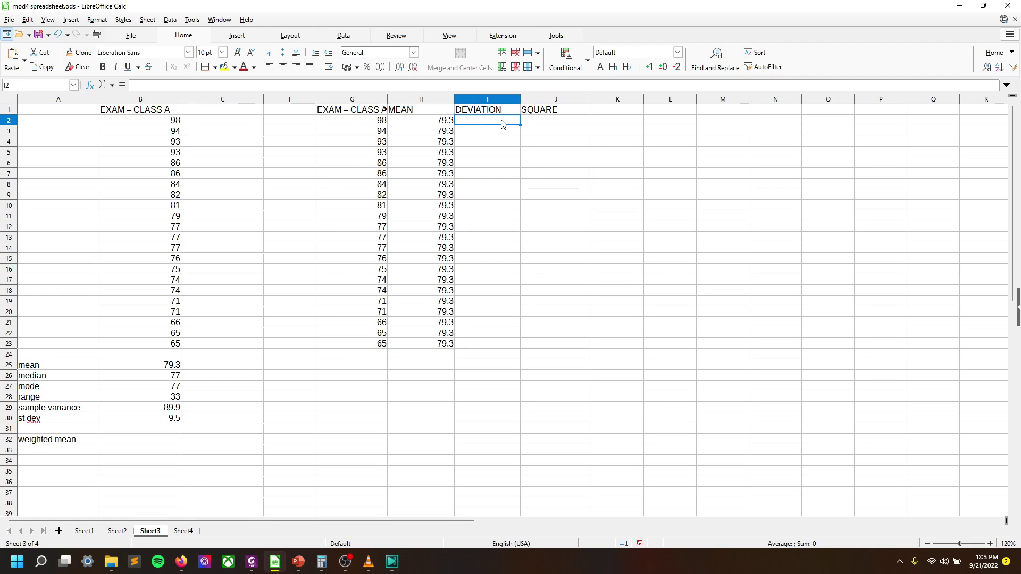
text(=)
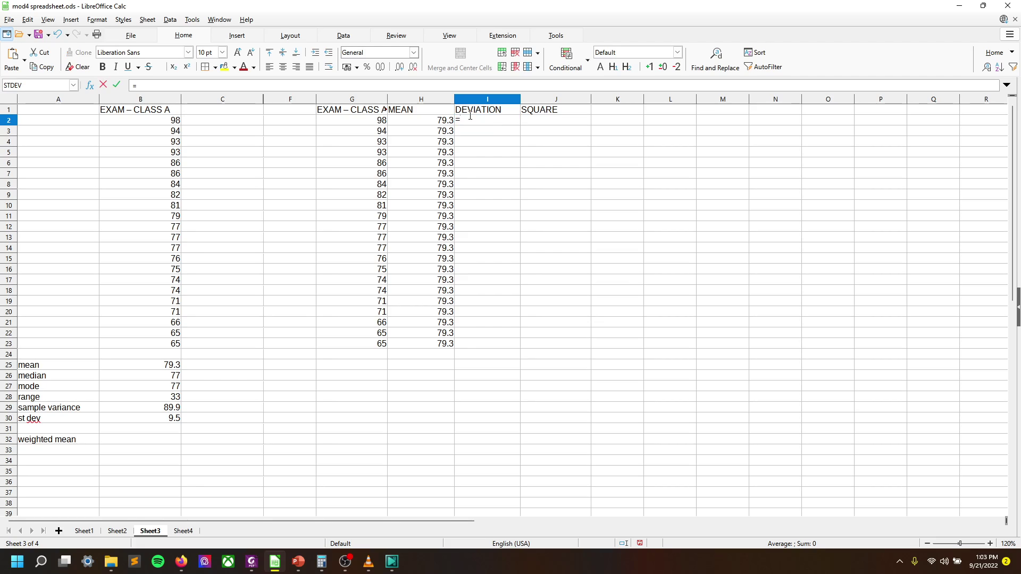
click(378, 122)
text(-)
click(438, 121)
key(Return)
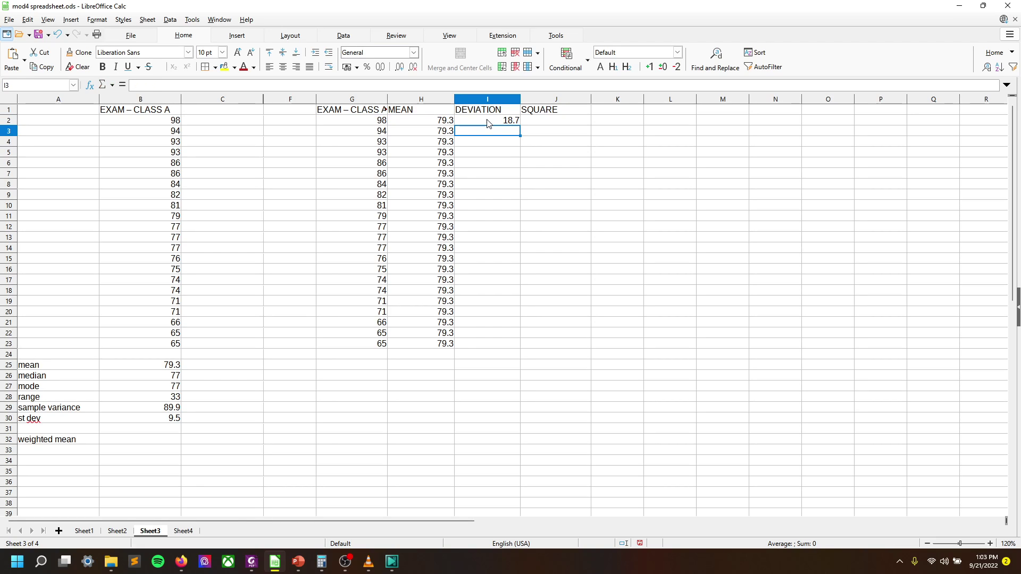
- Reopen the I2 formula for editing and discard the accidental reference additions
click(474, 120)
click(331, 87)
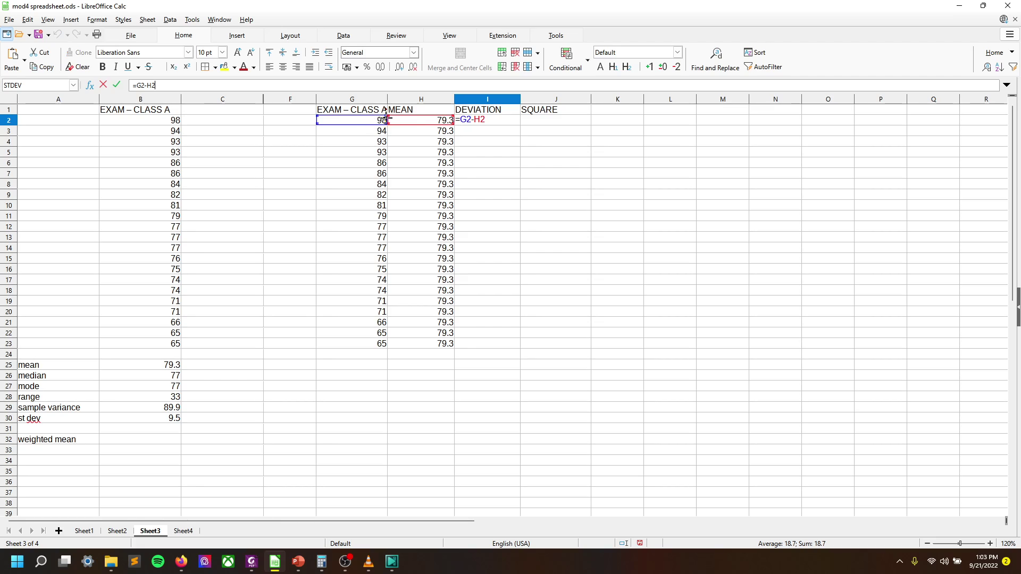
click(494, 134)
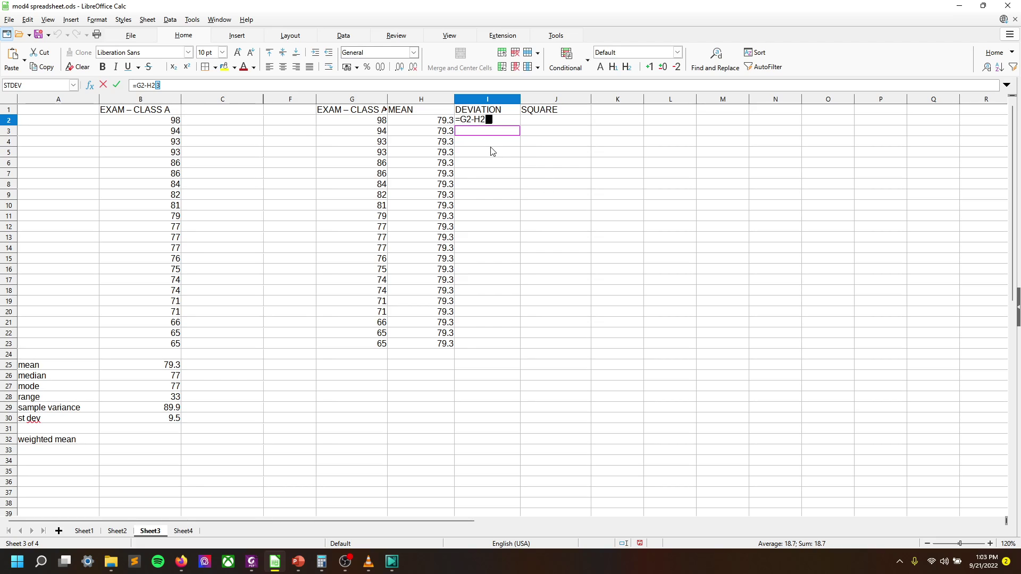
click(514, 188)
click(319, 187)
click(274, 154)
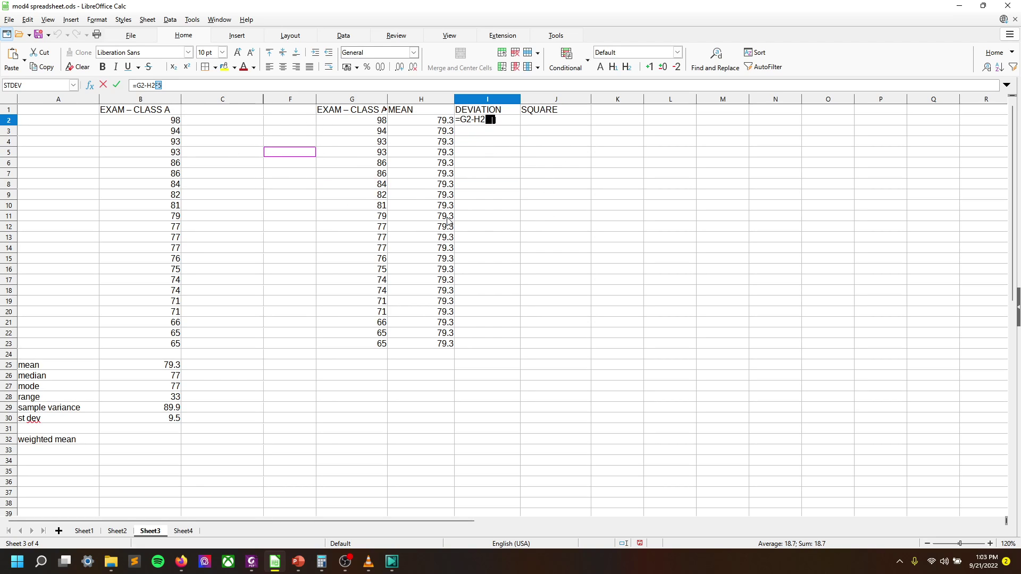
click(654, 241)
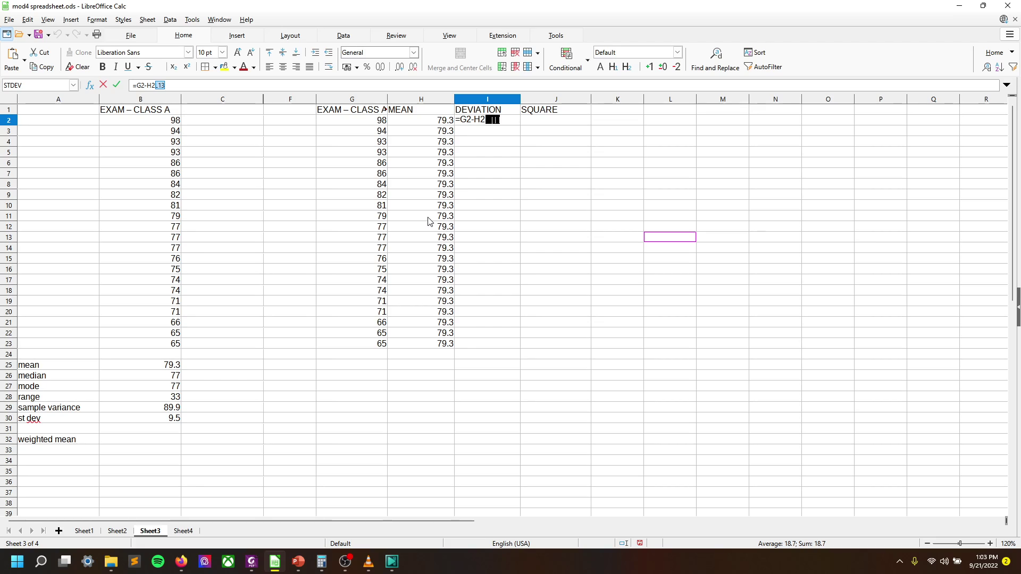
key(Escape)
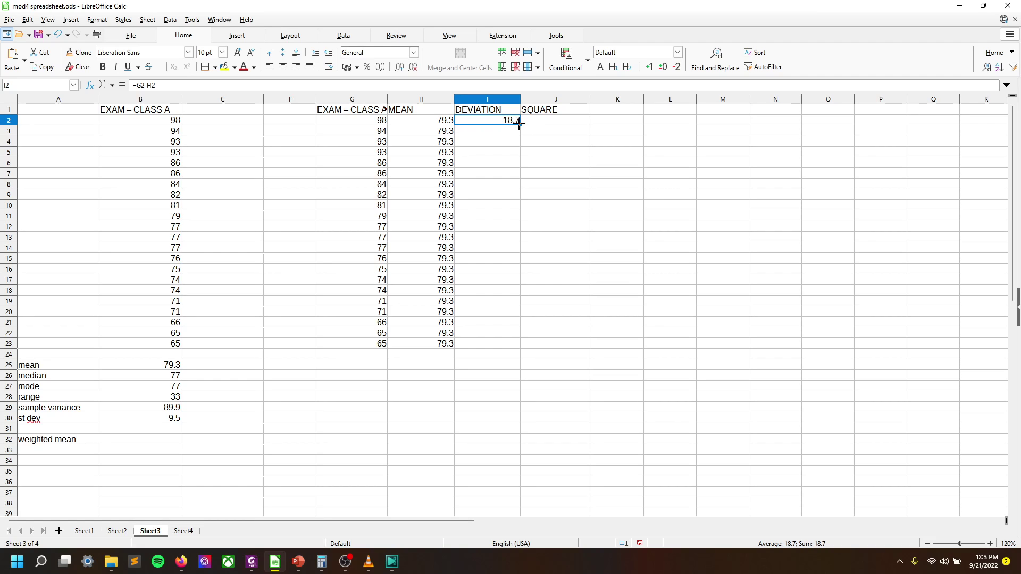
- Fill the deviation formula down to I23 and verify the references in I15
drag(520, 125, 494, 350)
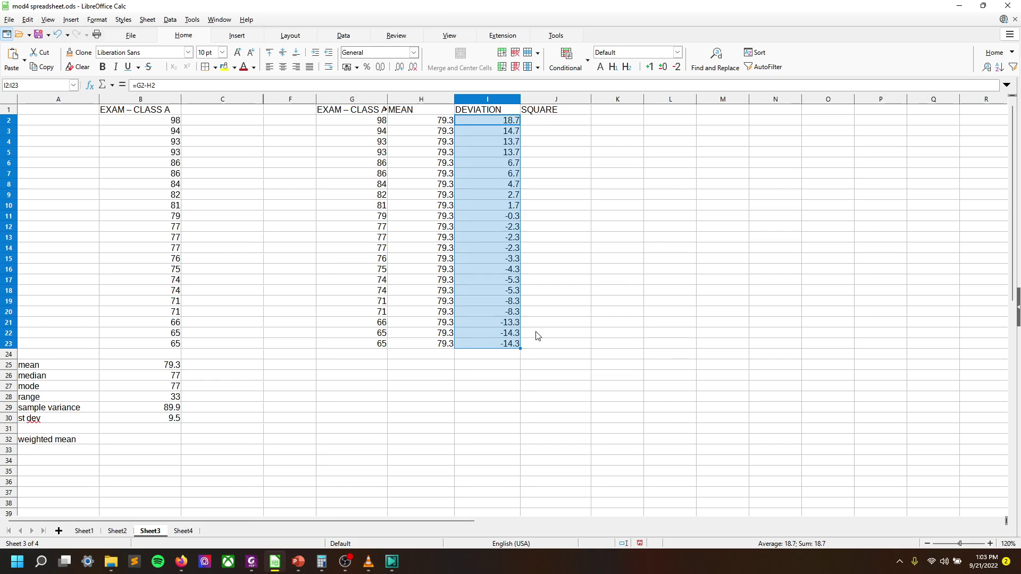
click(482, 258)
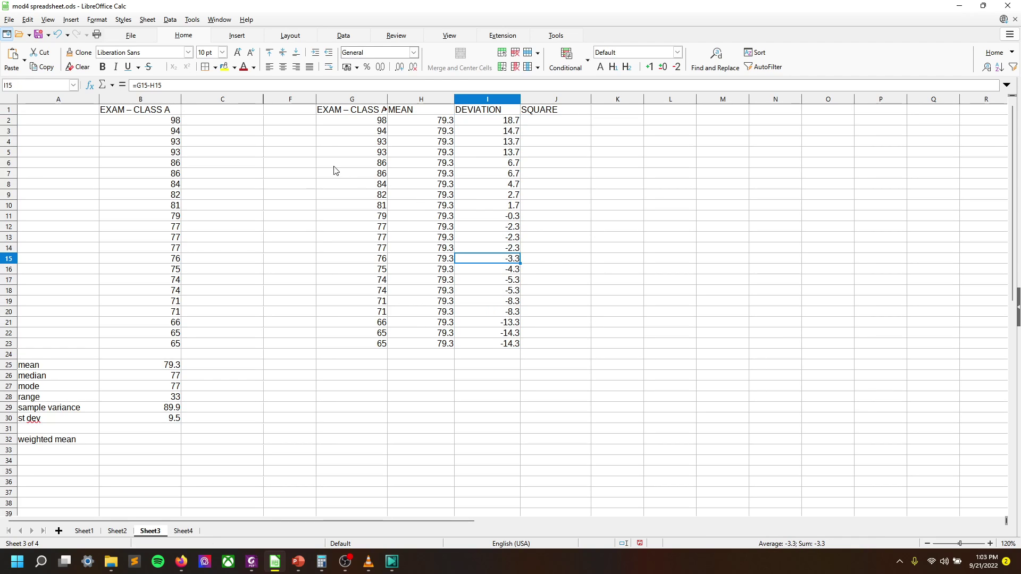
click(233, 87)
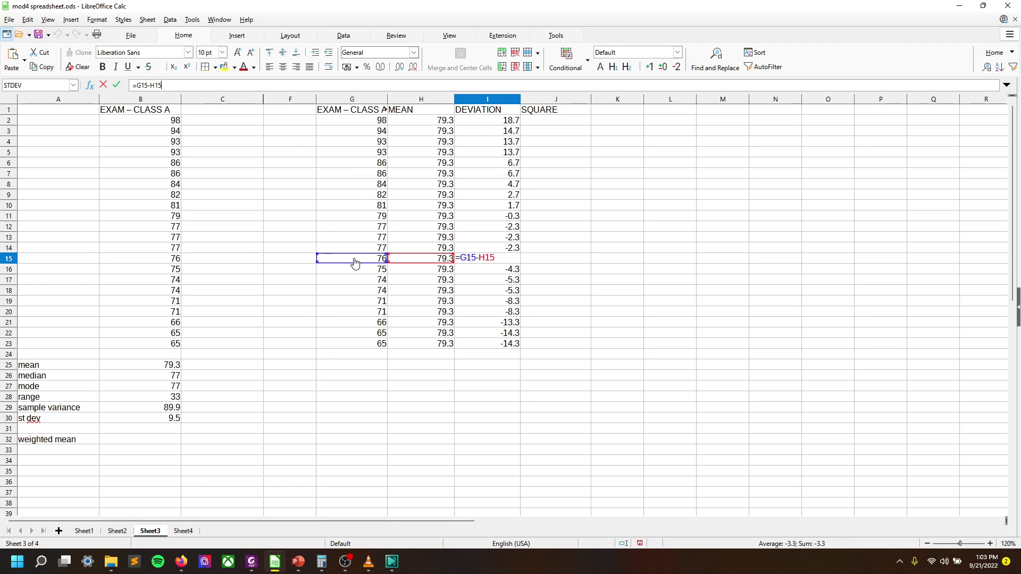
key(Escape)
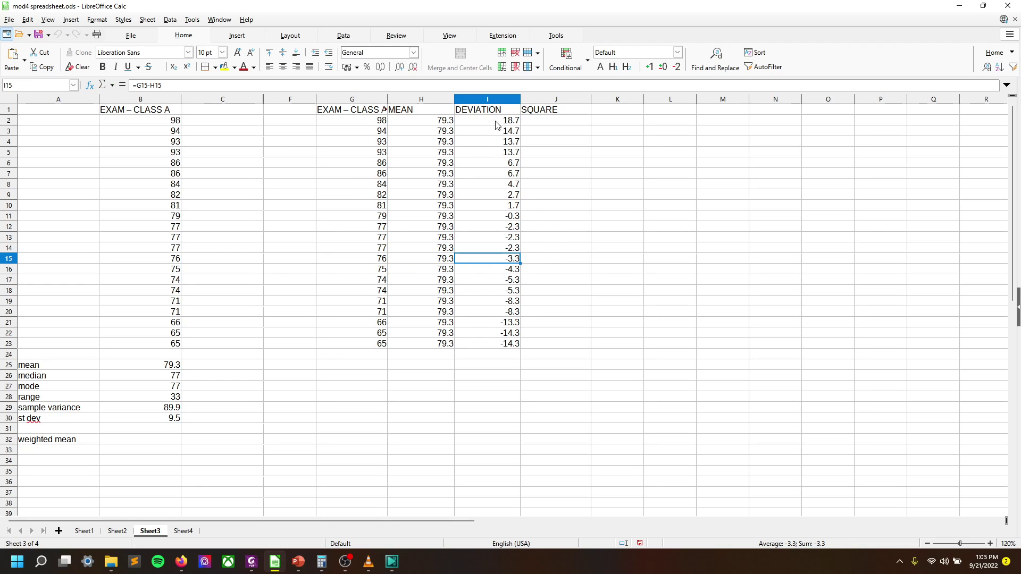
- Enter the squared deviation formula =I2^2 in J2, giving 349.69
click(568, 121)
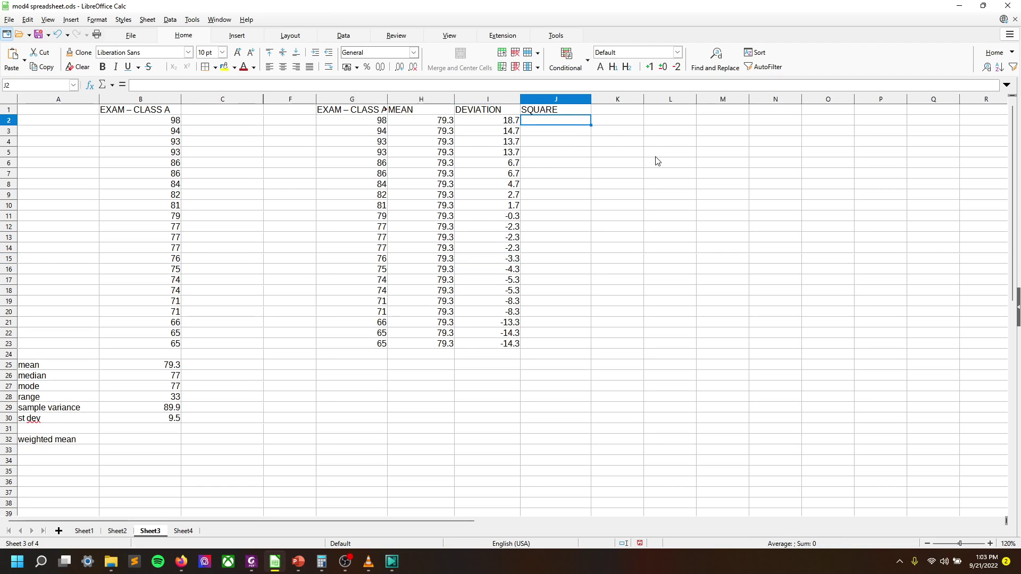
text(=)
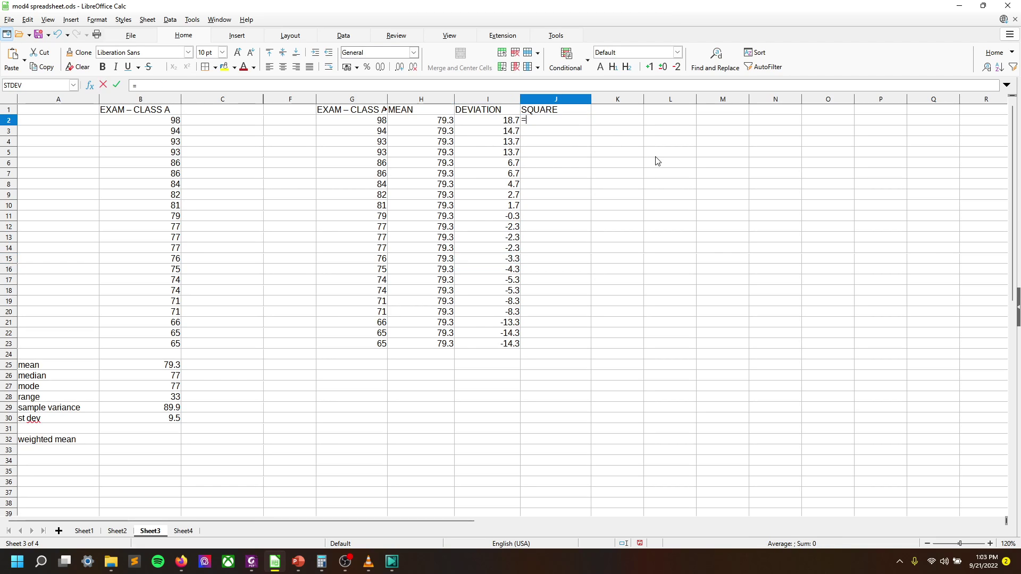
key(Left)
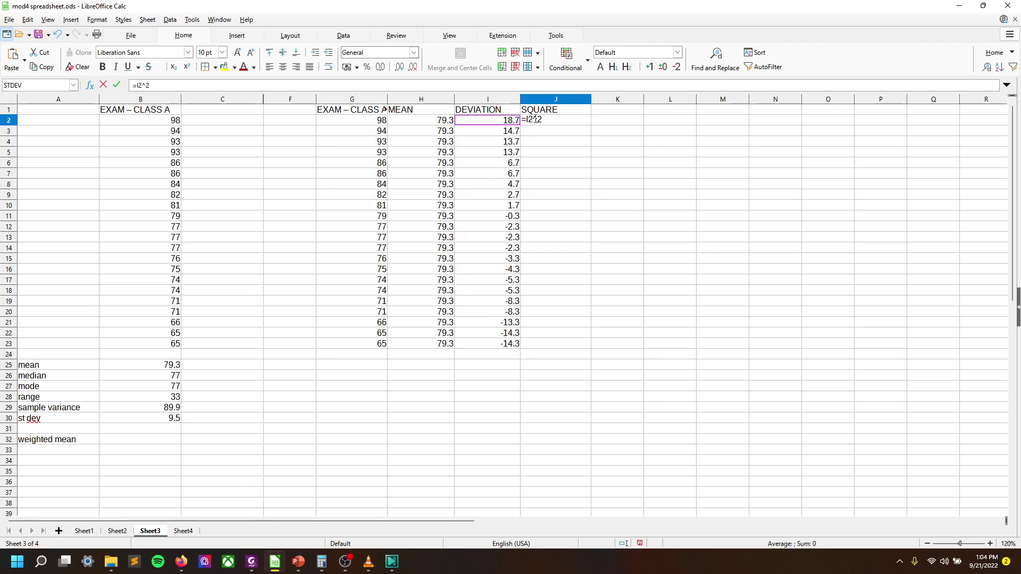
key(Return)
- Fill the square formula down to J23 and spot-check J13's reference
click(574, 122)
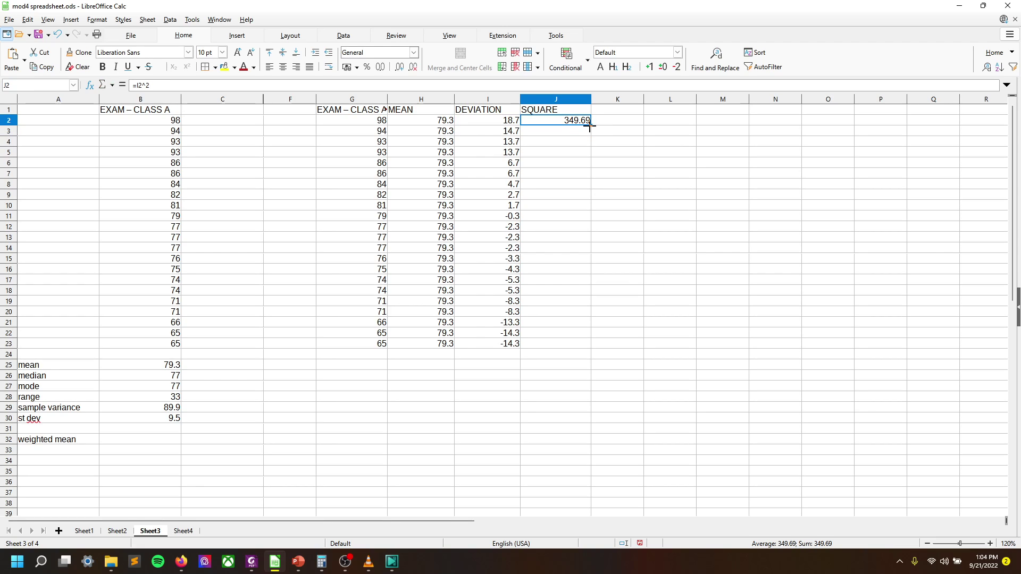
drag(591, 125, 575, 346)
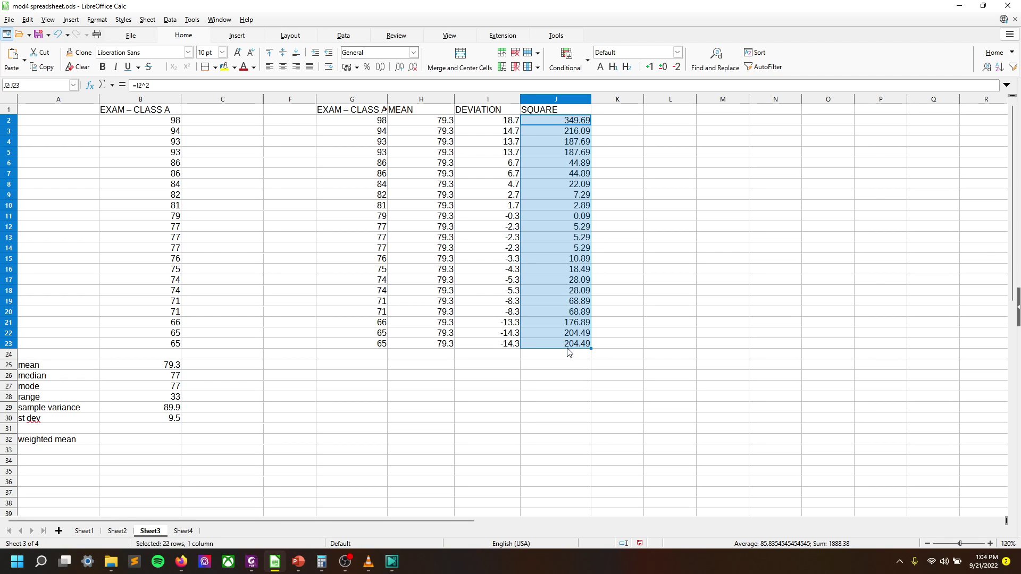
click(577, 241)
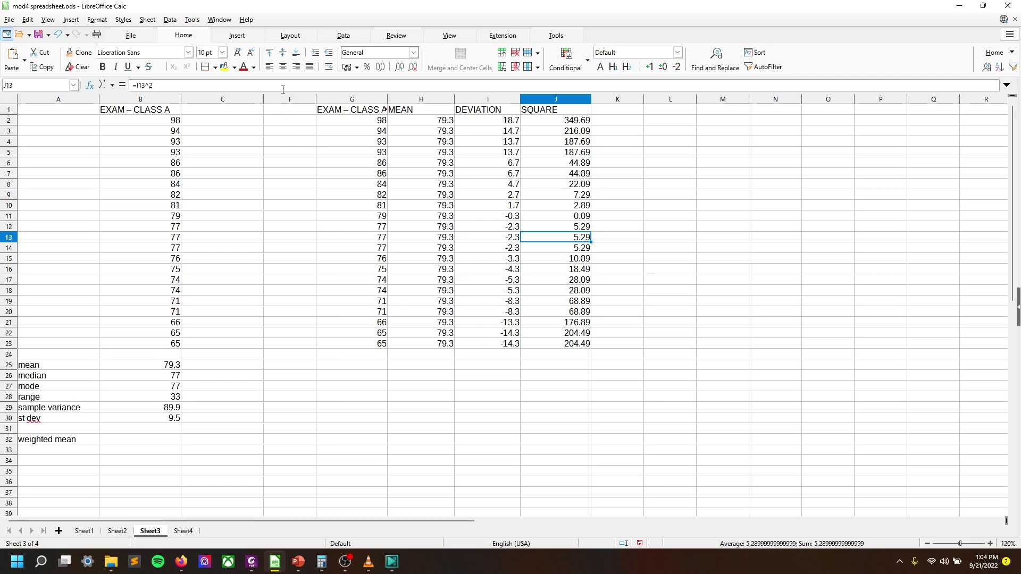
key(F2)
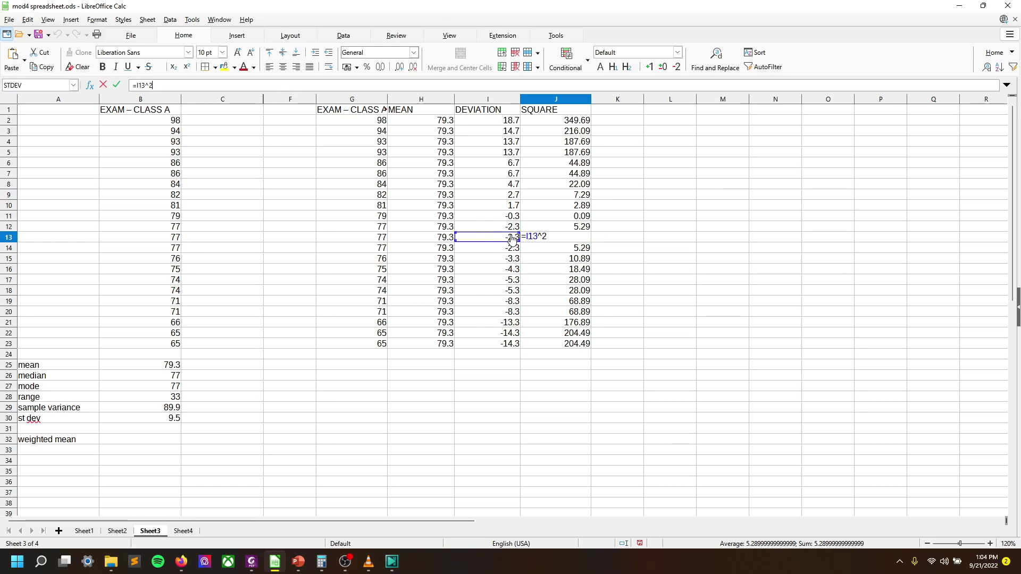
key(Return)
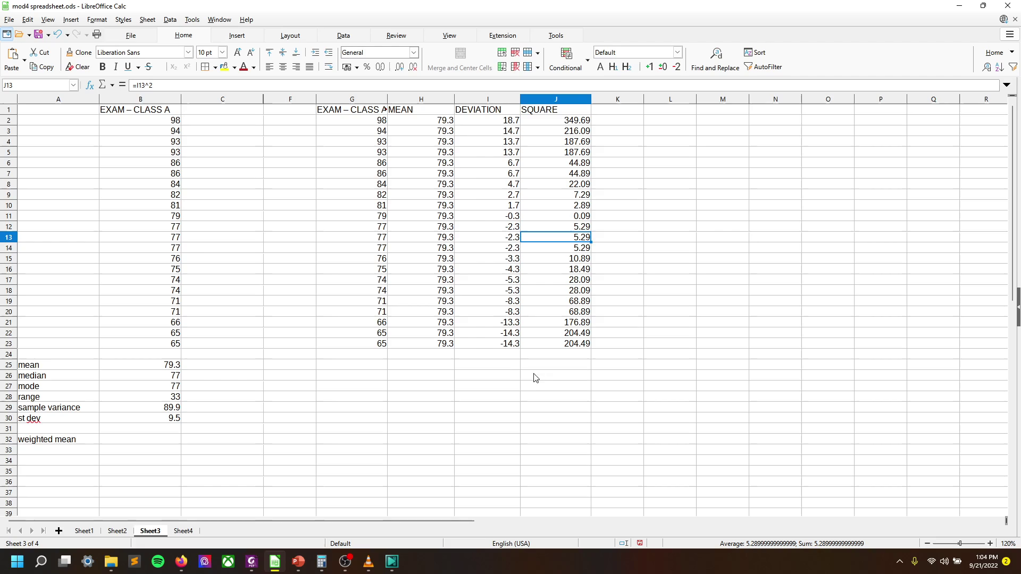
click(496, 366)
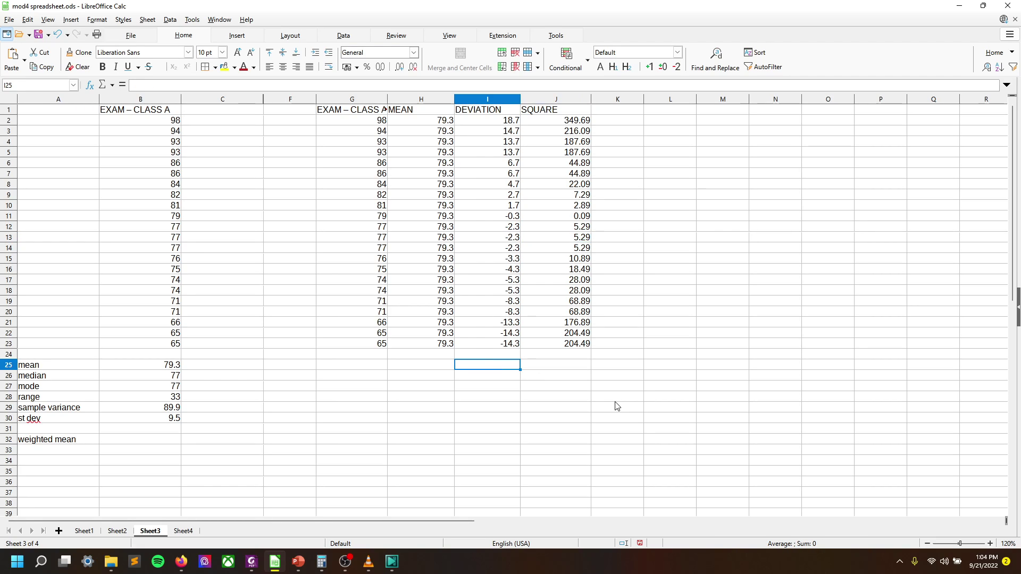
- Add a SUM OF SQ row summing J2:J23 (1888.38) and label the next row N-1
text(SUM OF S)
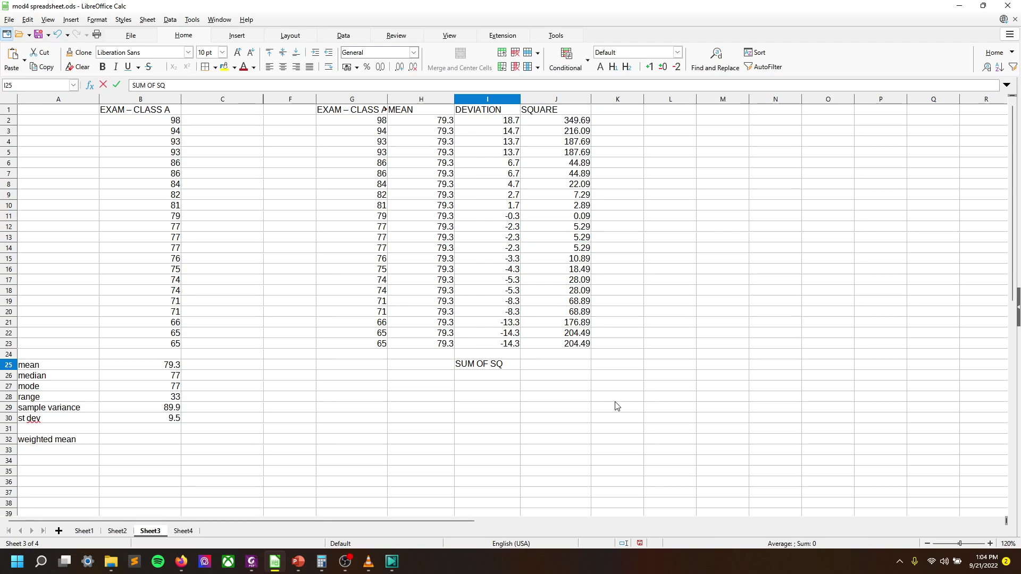
text(Q)
key(Tab)
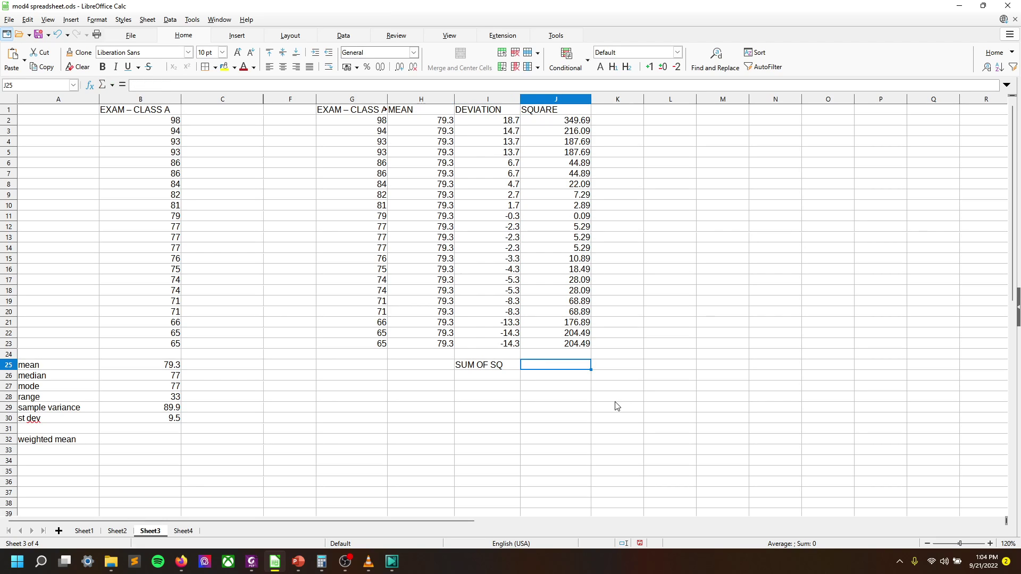
text(=SUM()
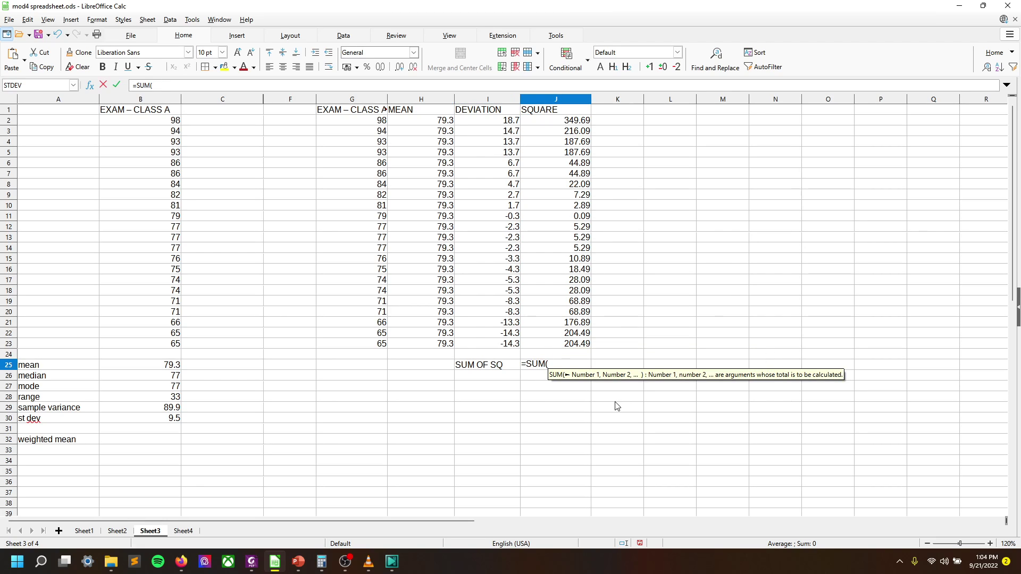
drag(576, 124, 589, 349)
text())
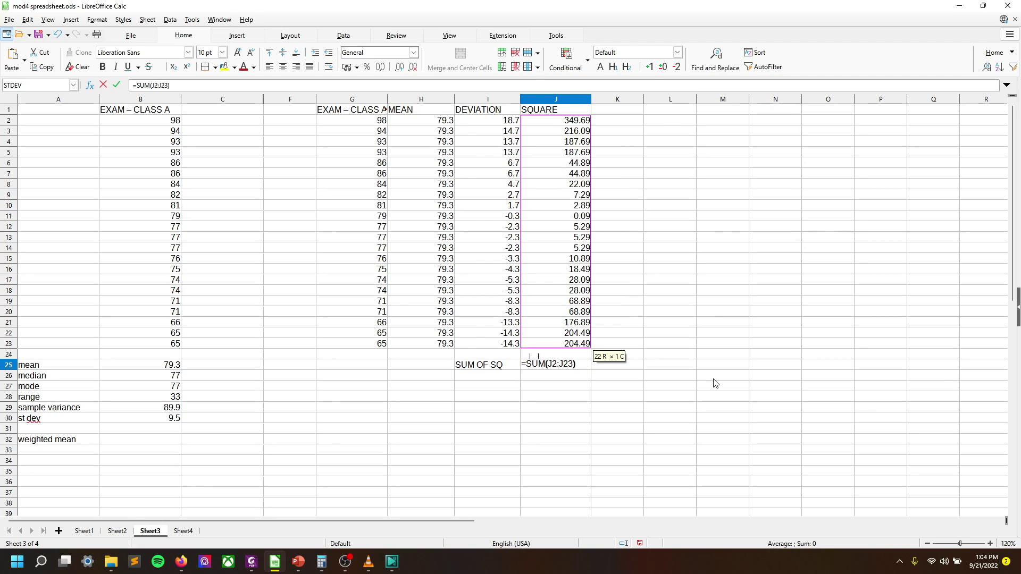
key(Return)
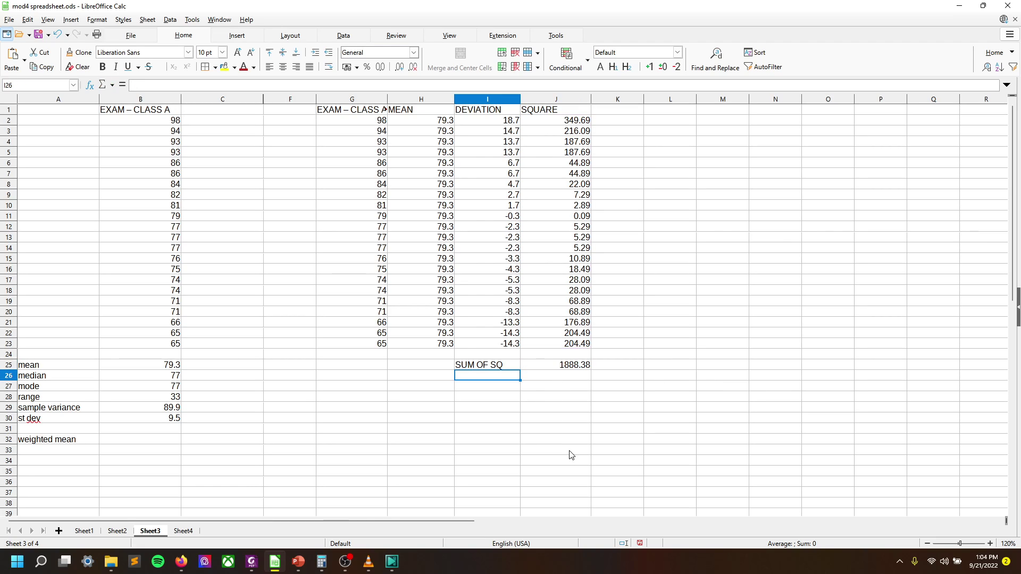
text(N)
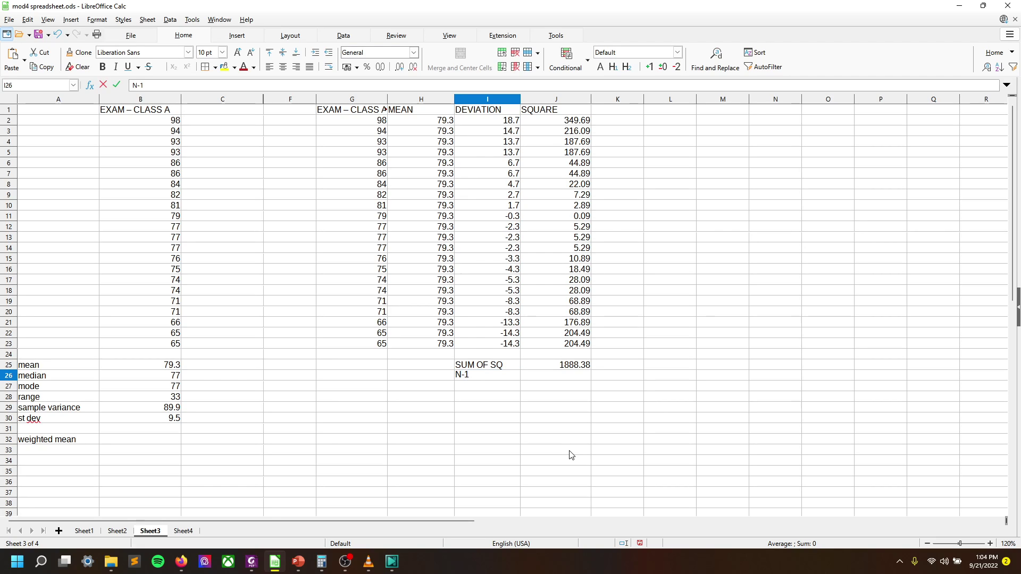
text(-1)
key(Tab)
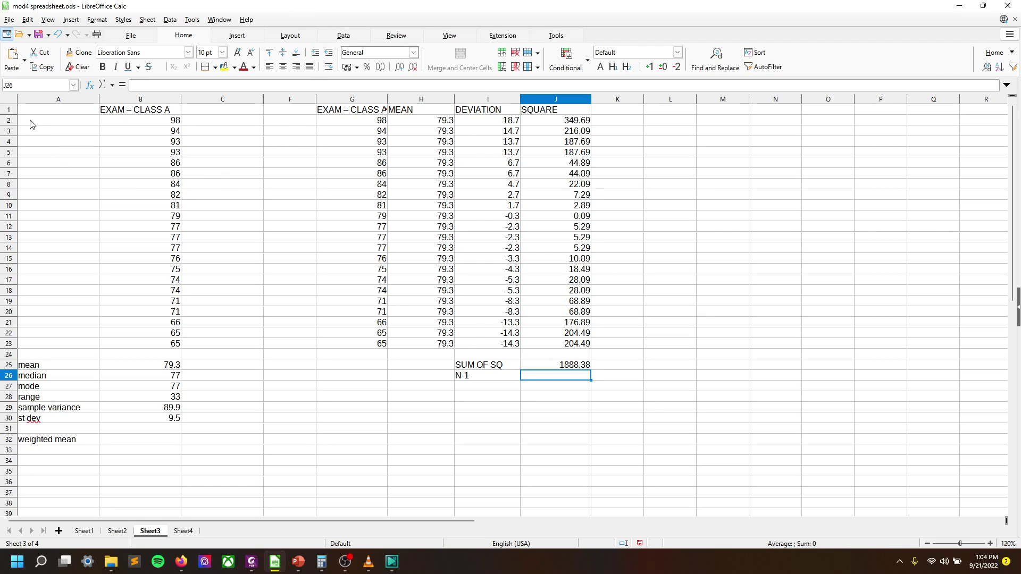
- Number the scores 1 to 22 down column F, F2:F23
click(307, 121)
text(1)
key(Return)
text(2)
key(Return)
text(3)
key(Return)
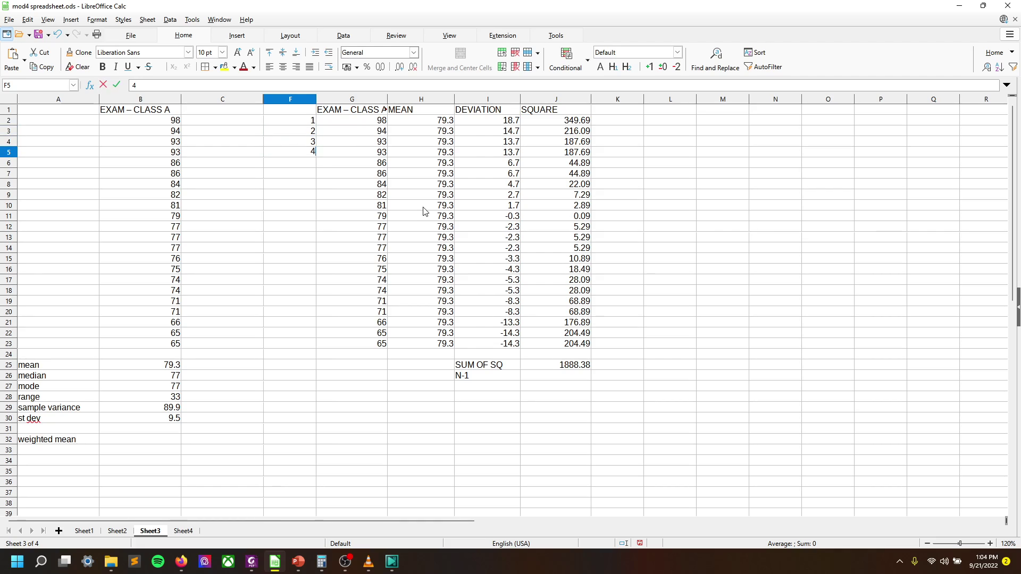
text(4)
key(Return)
drag(302, 124, 312, 349)
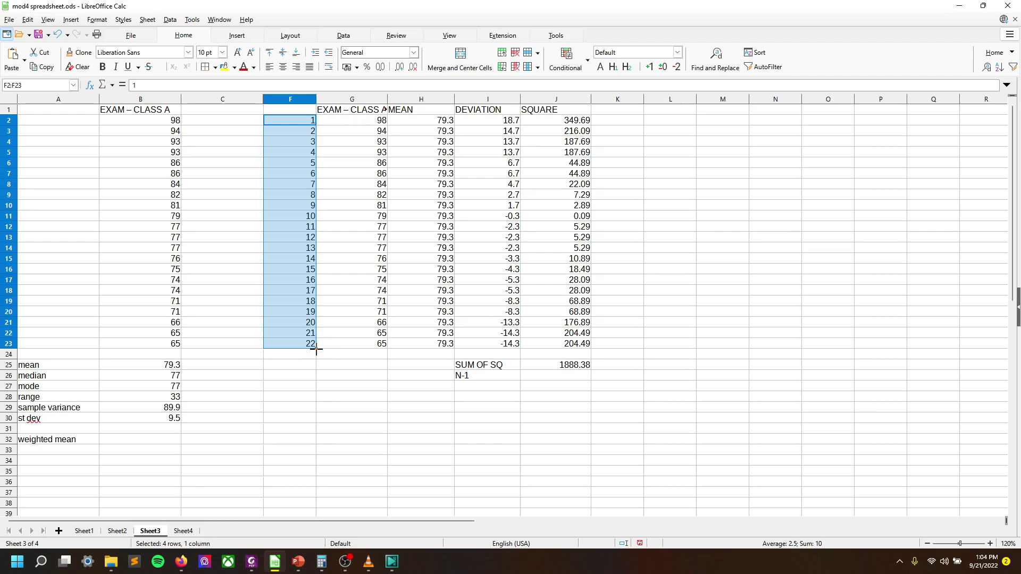
click(577, 389)
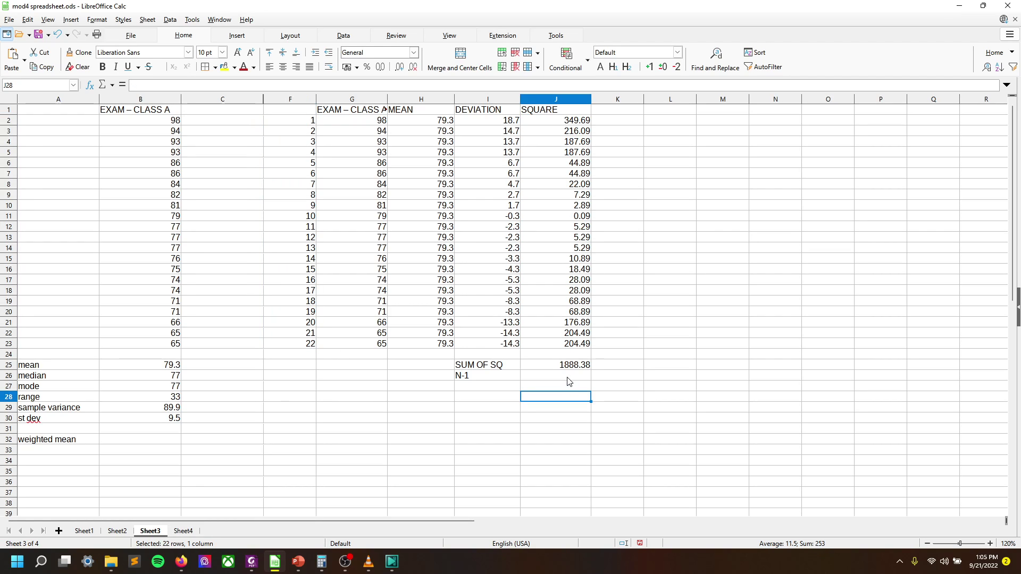
- Enter =F23-1 in J26 so N-1 shows 21
click(568, 379)
text(=)
click(302, 347)
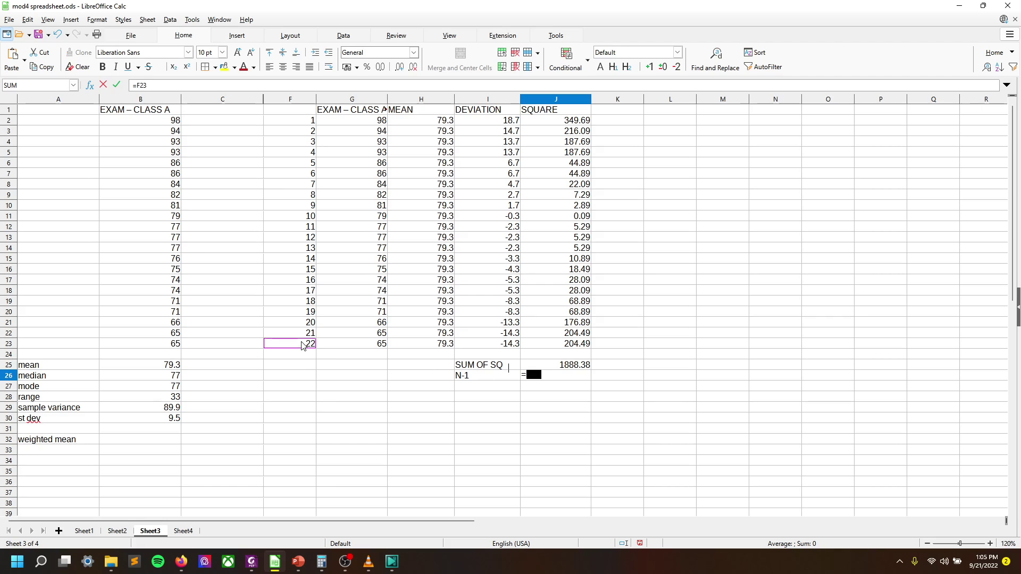
text(-1)
key(Return)
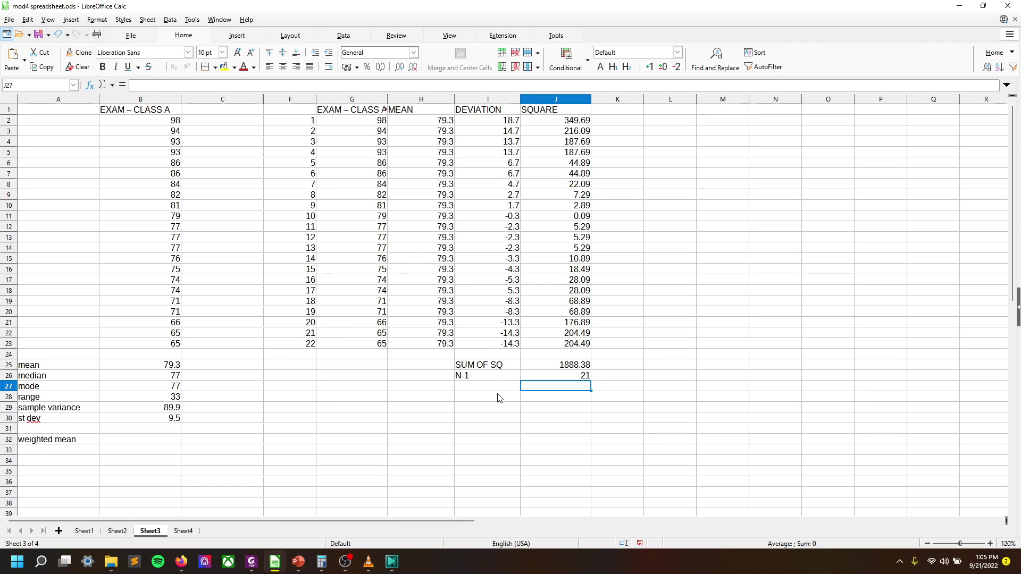
key(Left)
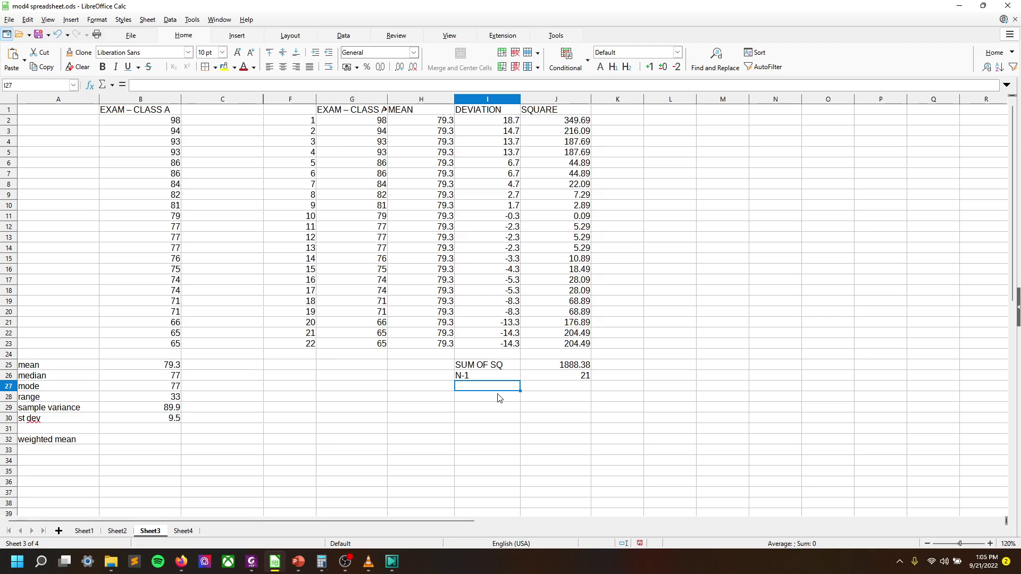
- Add a VAR row with =J25/J26 in J27
text(VAR)
key(Tab)
text(=)
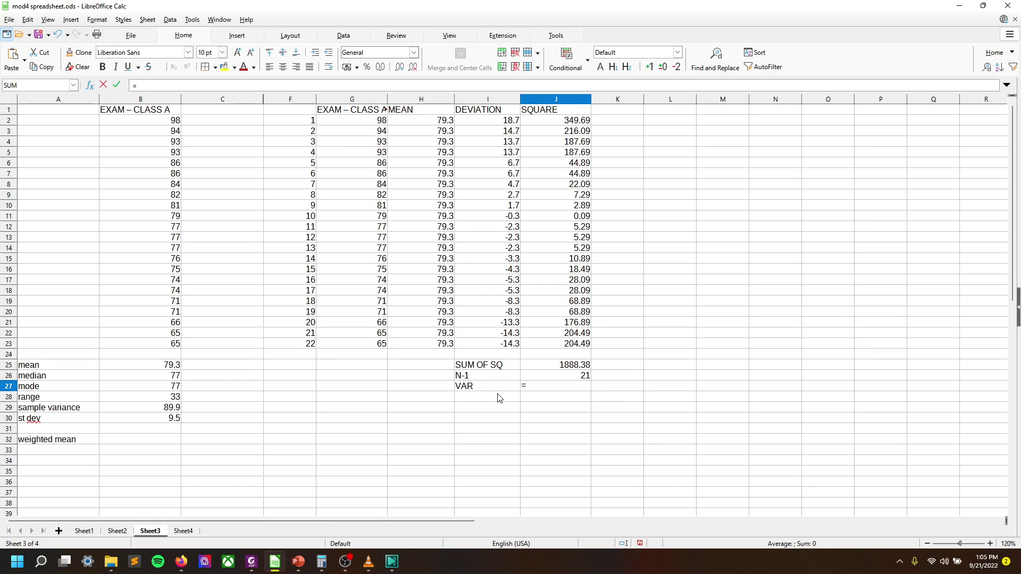
key(Up)
key(Up)
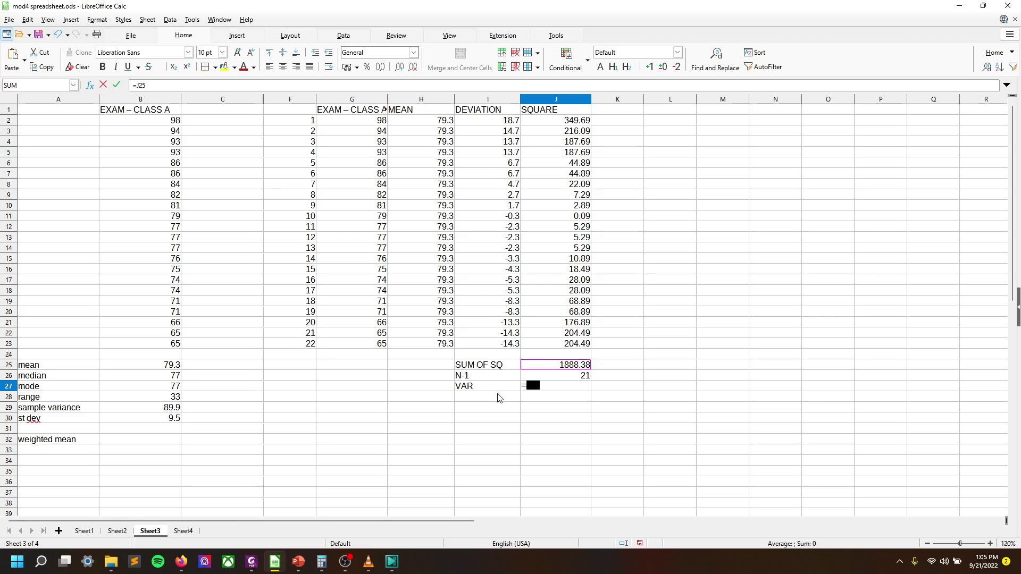
text(/)
key(Up)
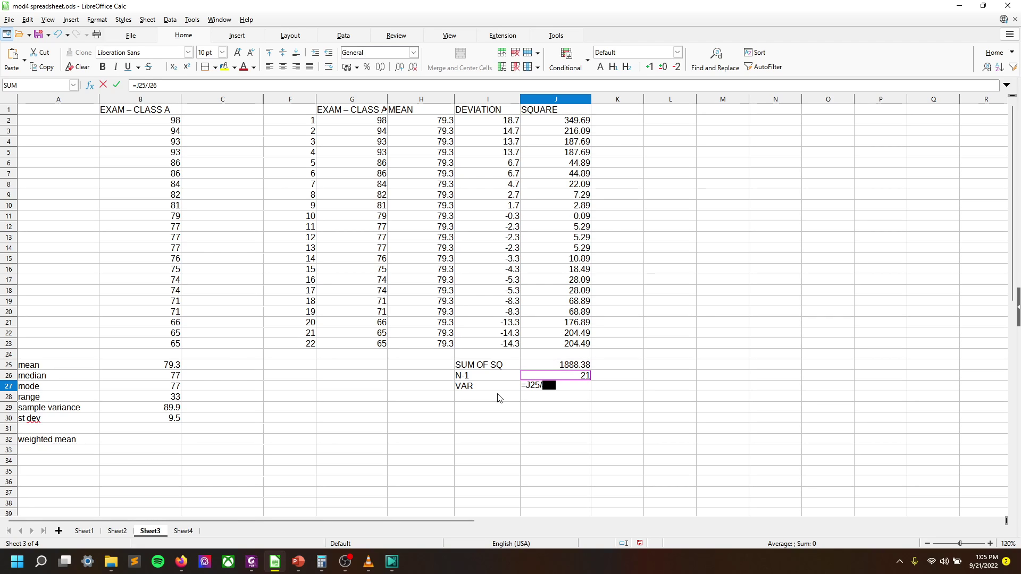
click(500, 398)
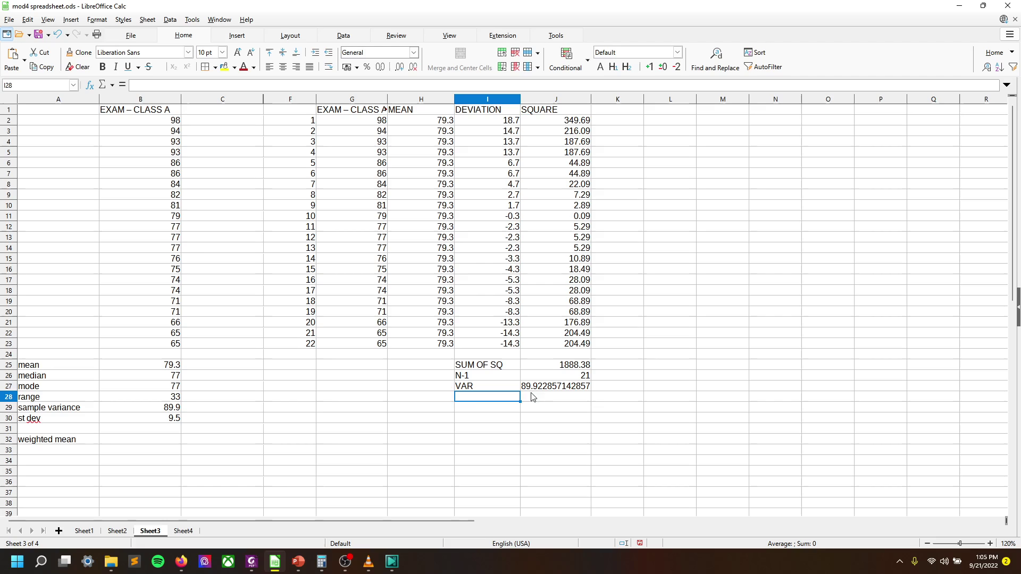
- Show more decimal places for the sample variance in B29 and the mean in B25
click(173, 410)
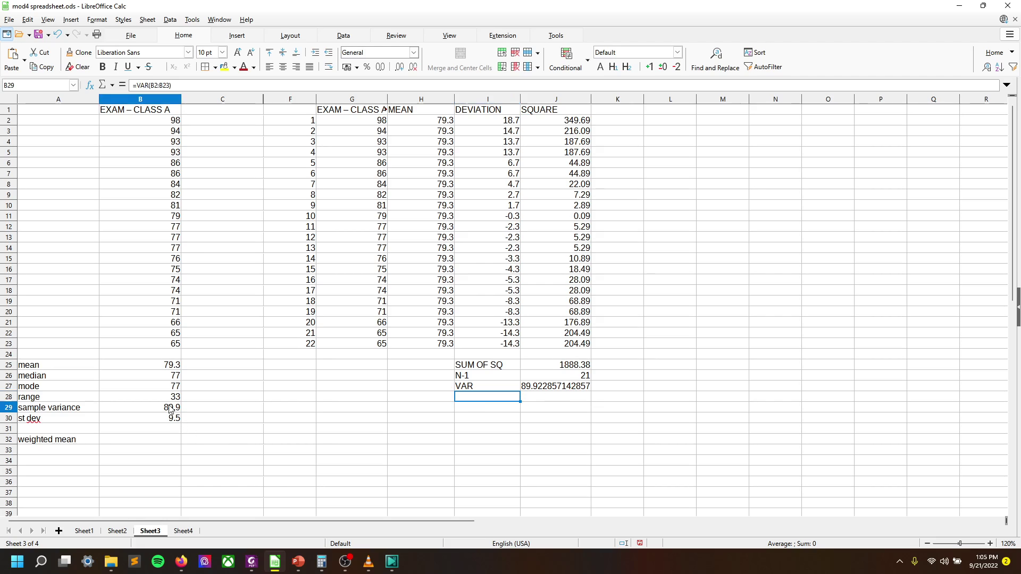
click(400, 68)
click(400, 69)
click(400, 68)
click(400, 68)
click(401, 68)
click(401, 68)
click(401, 68)
click(401, 68)
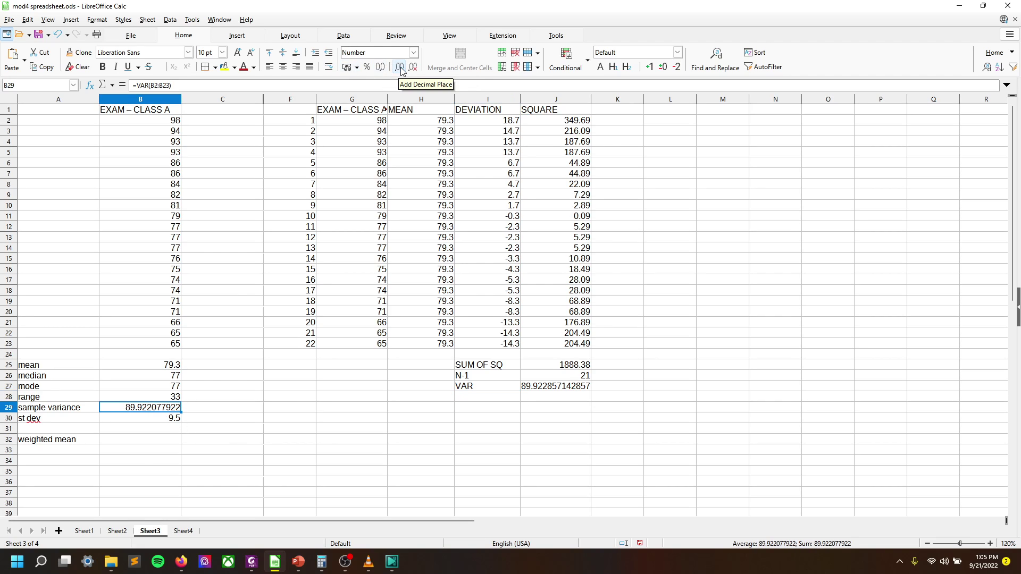
click(401, 69)
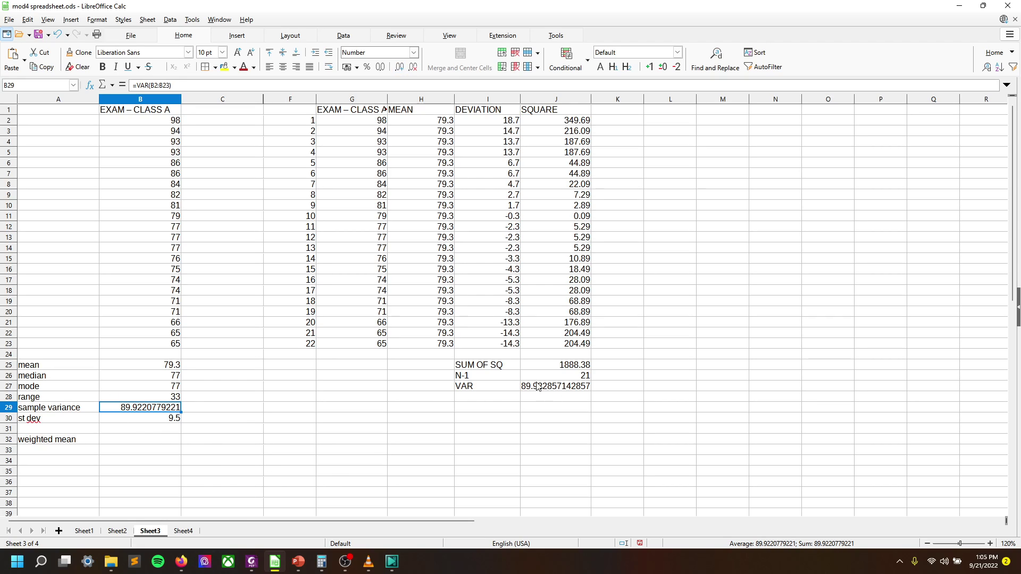
click(170, 367)
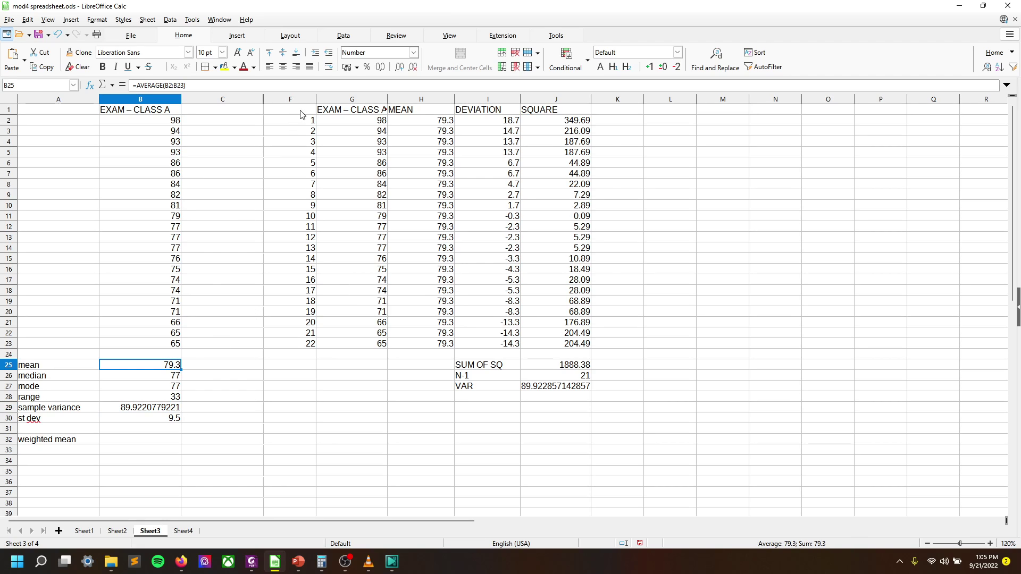
click(399, 68)
click(399, 68)
click(399, 67)
click(399, 68)
click(399, 68)
click(400, 68)
click(399, 67)
click(400, 67)
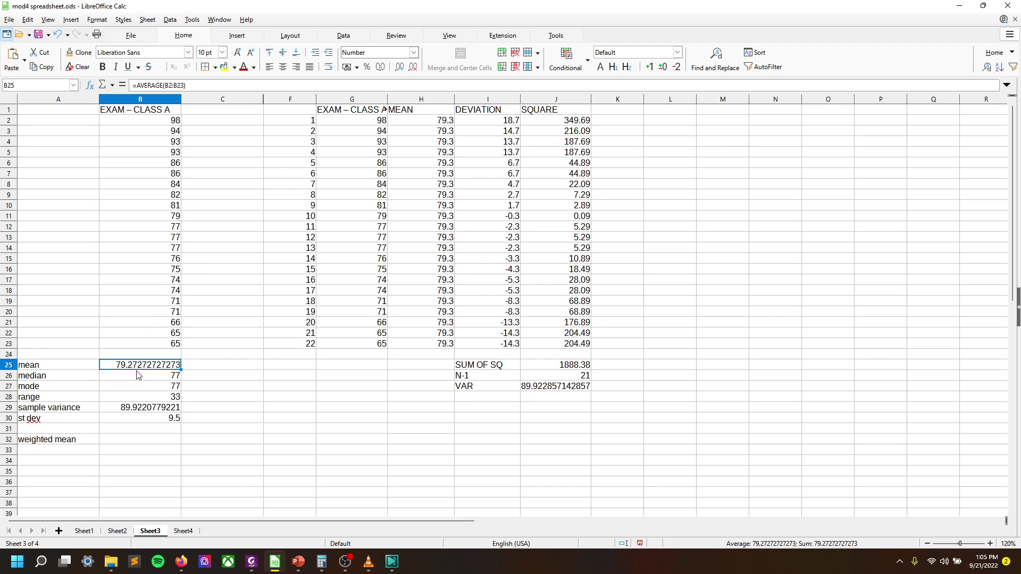
- Reduce the VAR result in J27 to two decimals, 89.92
click(445, 123)
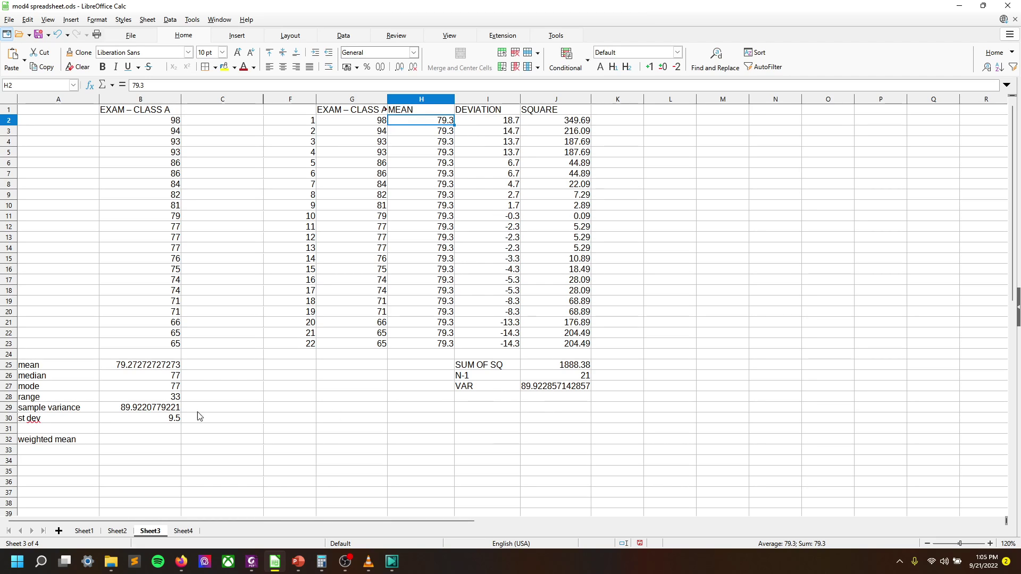
click(571, 390)
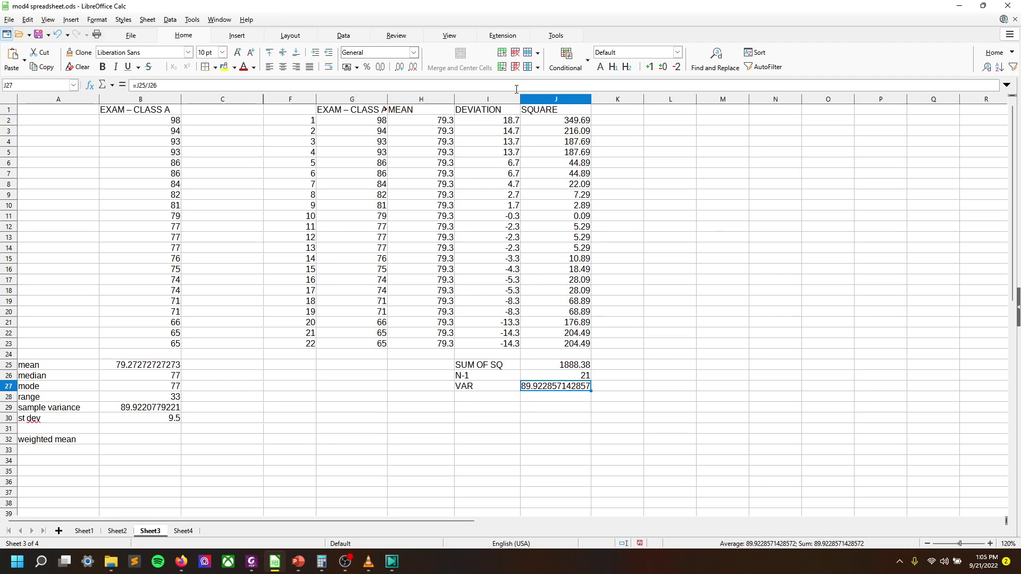
click(413, 67)
click(413, 67)
click(413, 67)
click(413, 67)
click(413, 67)
click(413, 67)
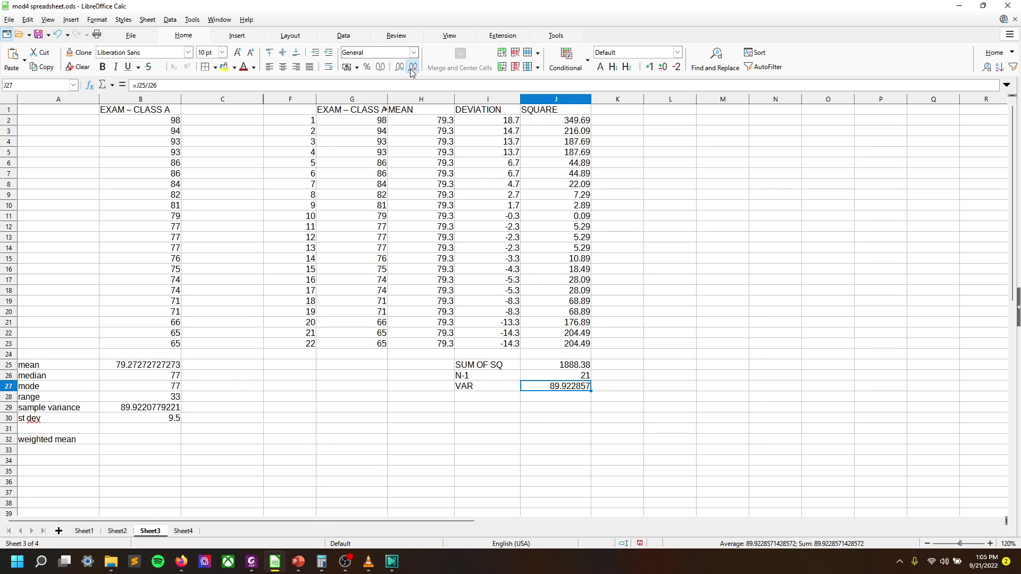
click(413, 67)
click(412, 67)
click(413, 67)
click(413, 67)
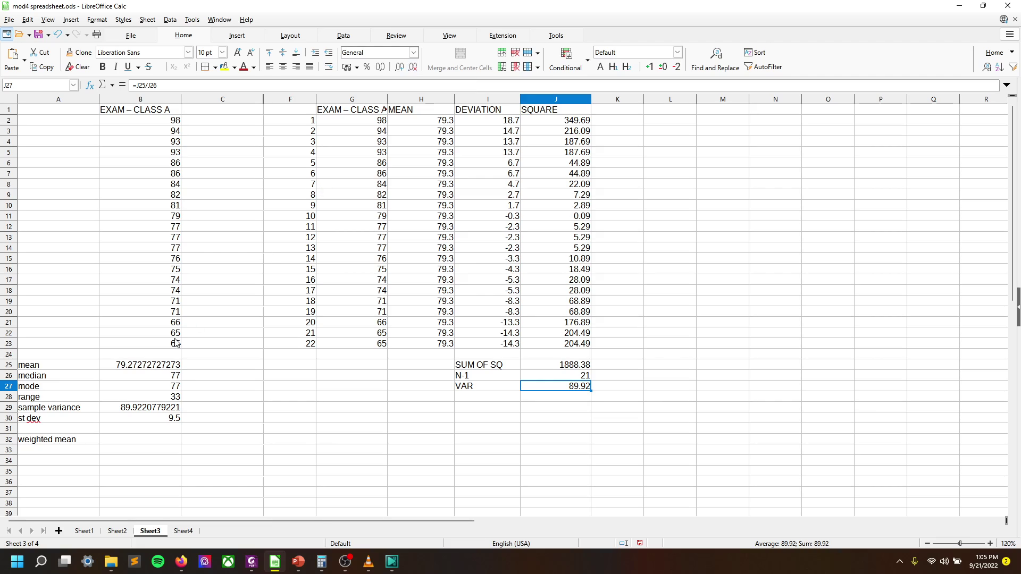
- Trim the sample variance in B29 to 89.92 and the mean in B25 to 79.27
click(134, 410)
click(416, 67)
click(416, 67)
click(415, 67)
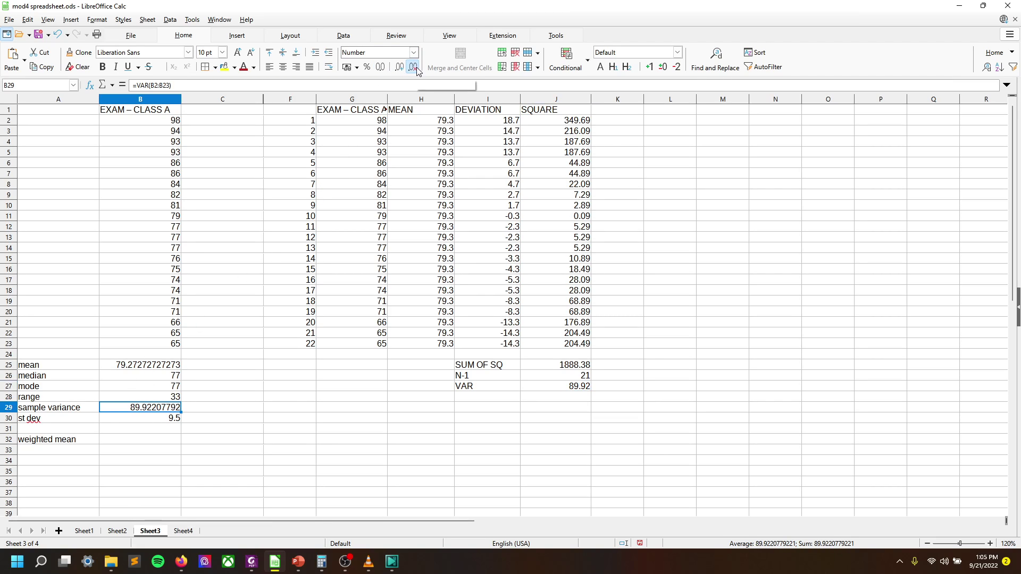
click(415, 67)
click(416, 67)
click(415, 67)
click(416, 67)
click(416, 67)
key(ctrl+Up)
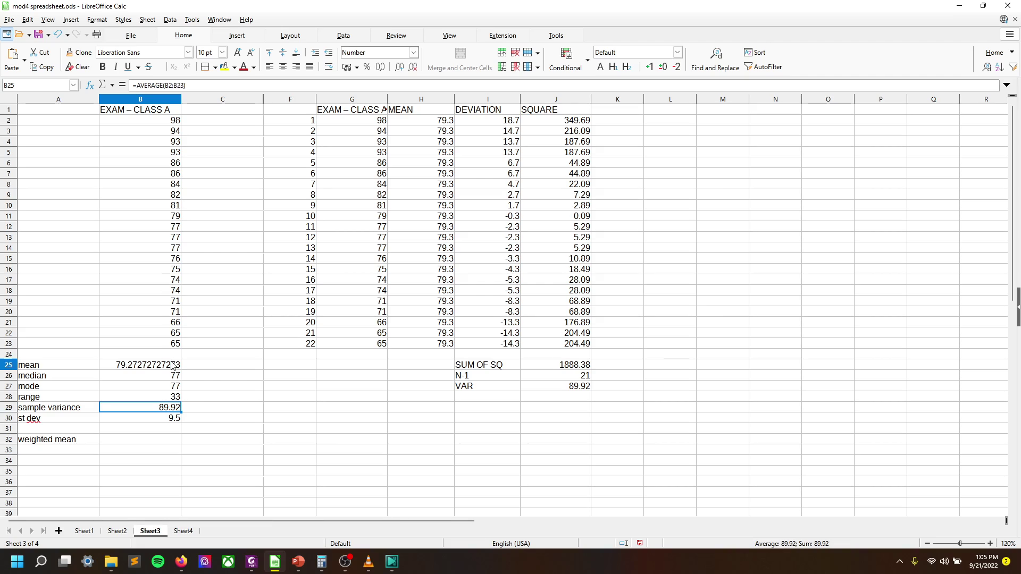
click(413, 67)
click(414, 67)
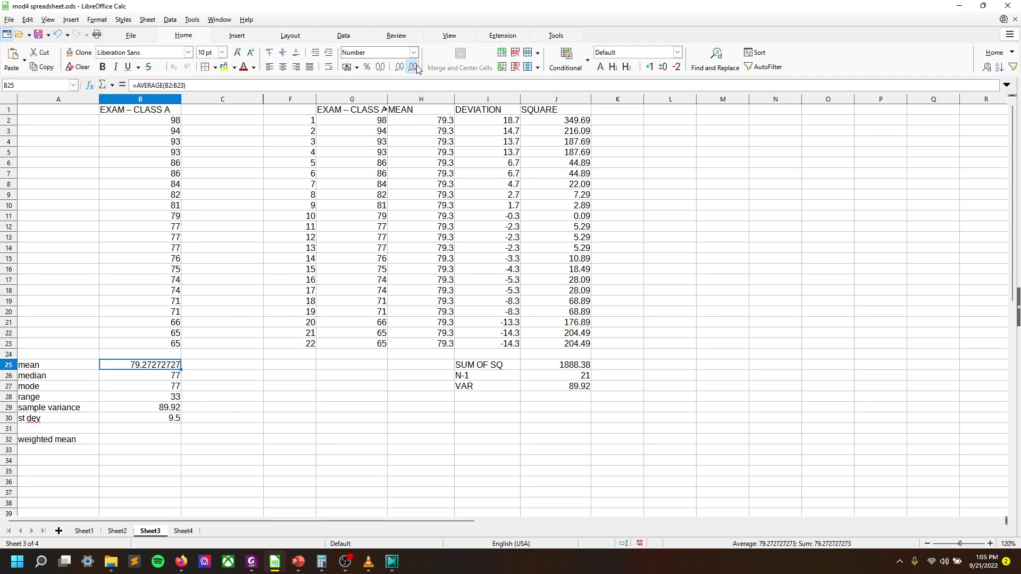
click(414, 67)
click(413, 67)
click(414, 67)
click(414, 67)
click(414, 67)
click(413, 67)
click(414, 67)
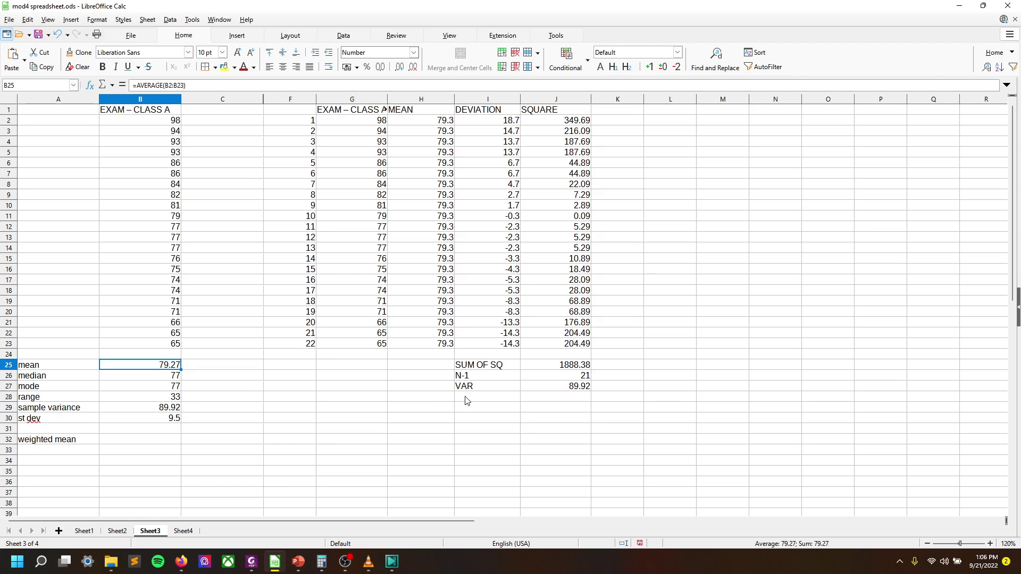
- Label I28 ST DEV and enter a square-root formula in J28
click(481, 400)
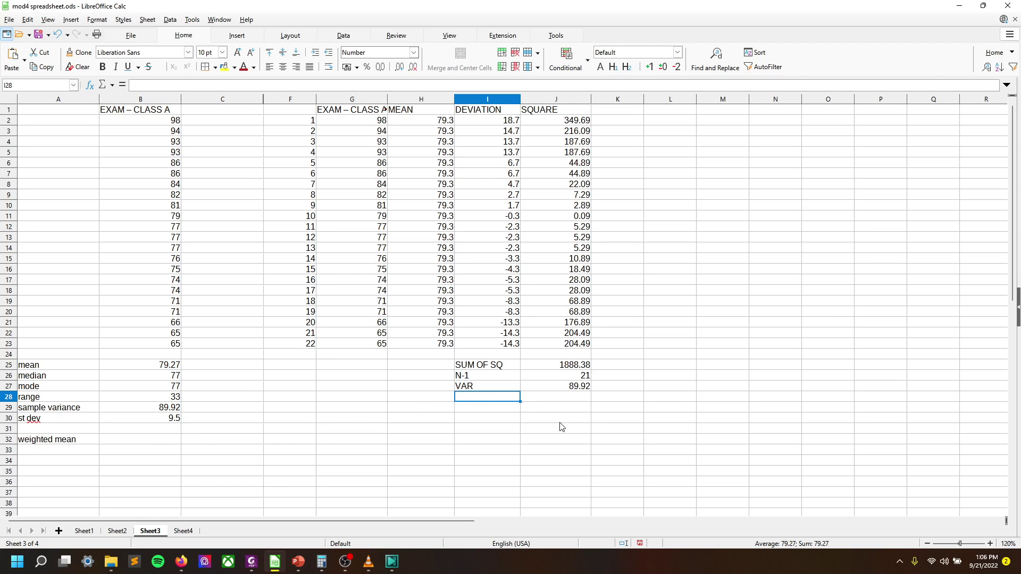
text(ST DEV)
key(Tab)
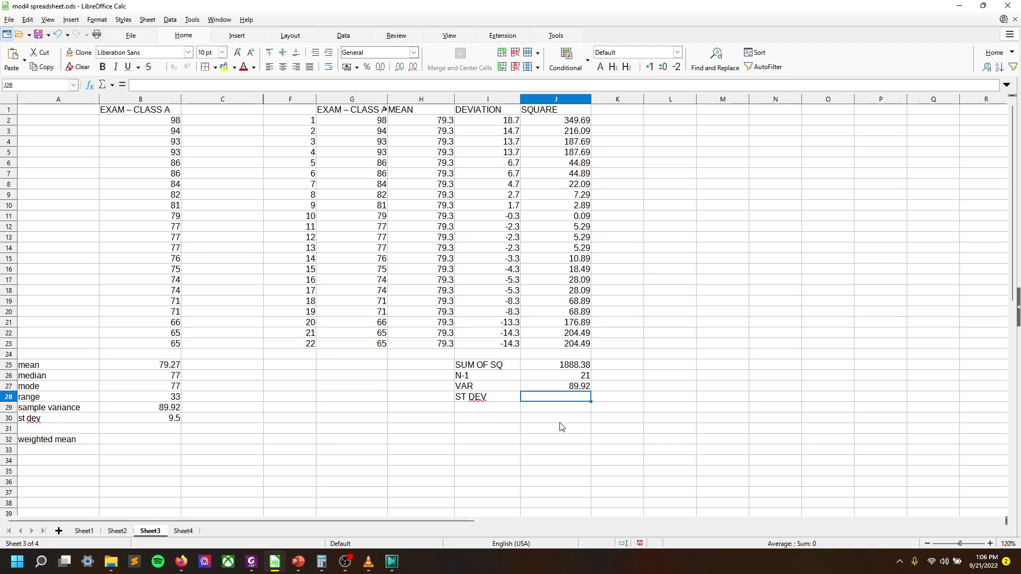
text(=)
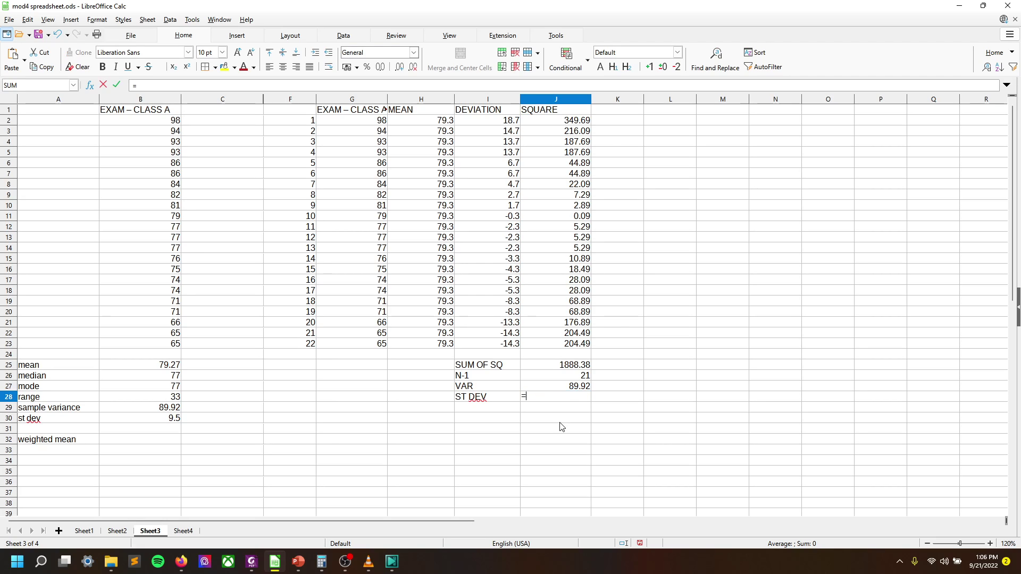
text(SQRT)
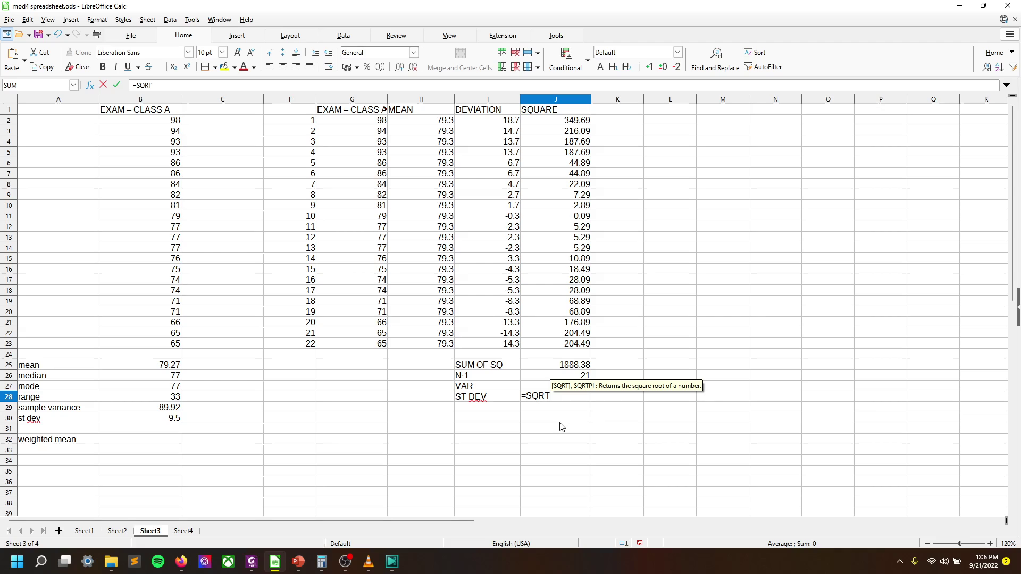
key(Up)
key(Return)
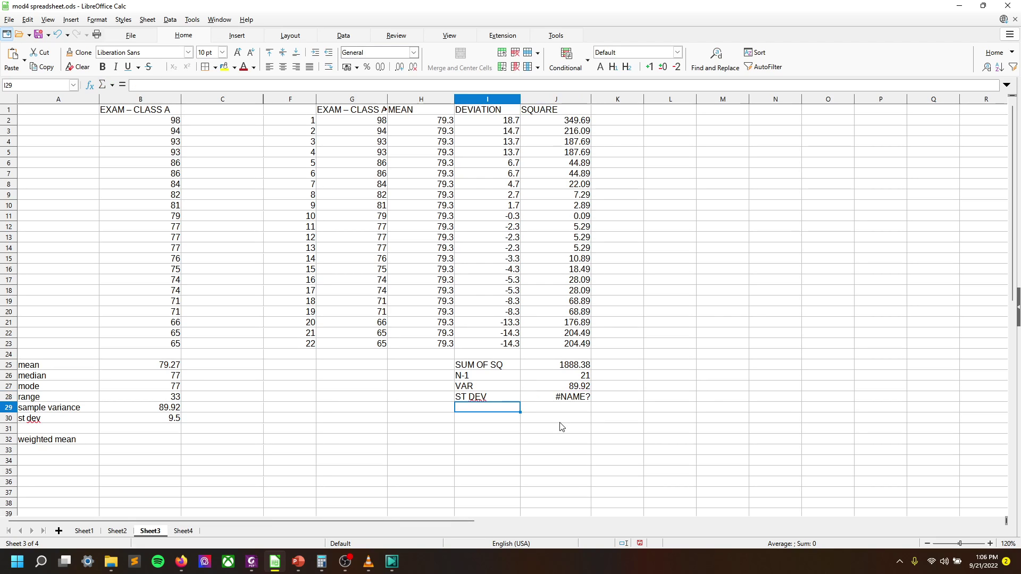
- Rewrite J28 as =SQRT(J27), giving 9.4827663233287
click(578, 397)
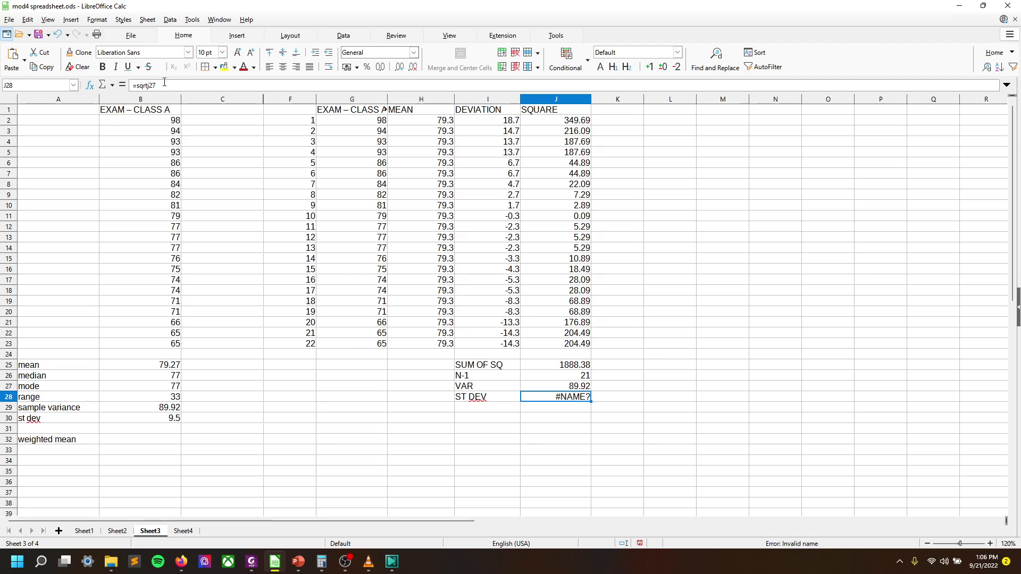
key(F2)
key(ctrl+a)
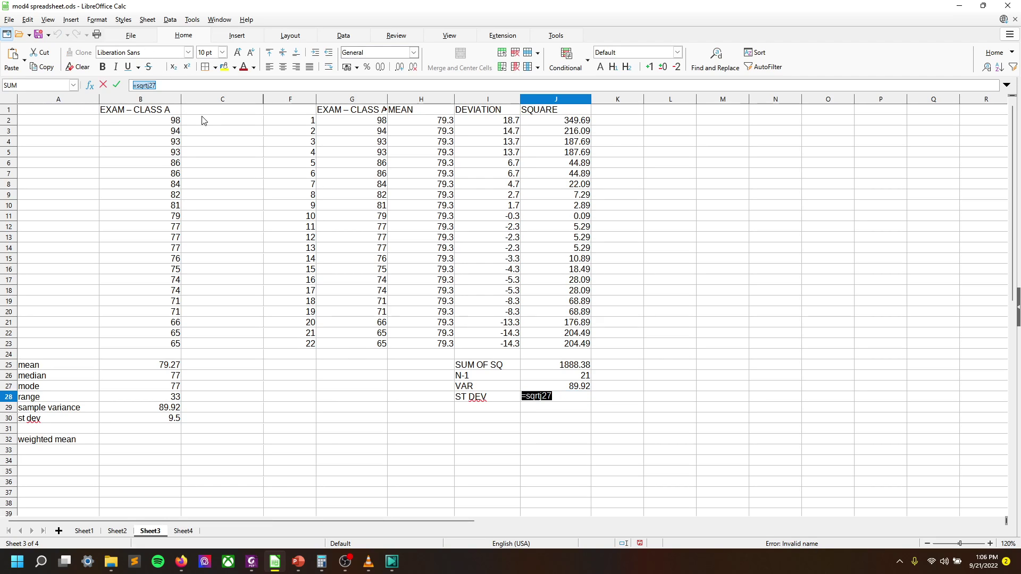
text(=SQRT()
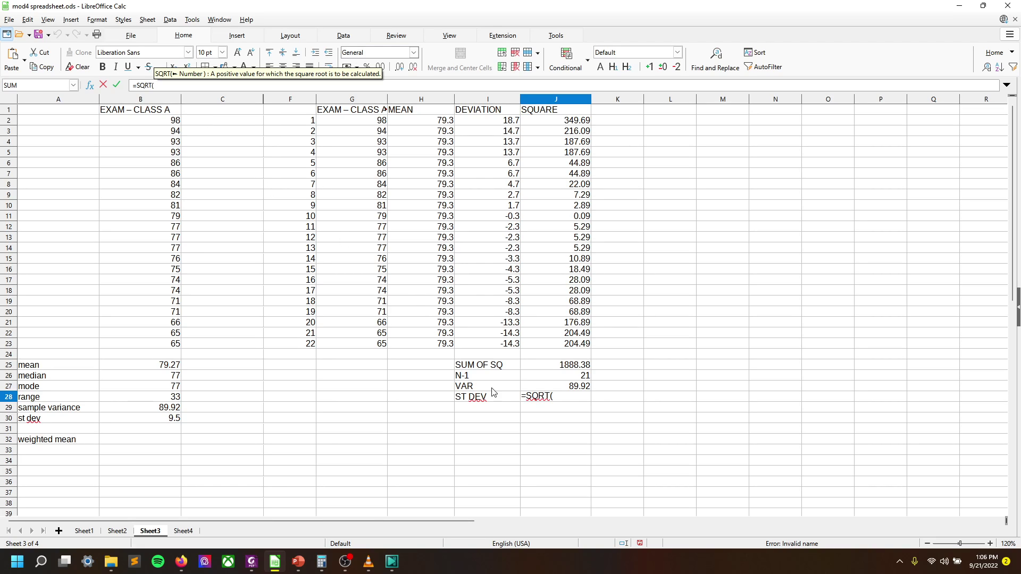
click(551, 389)
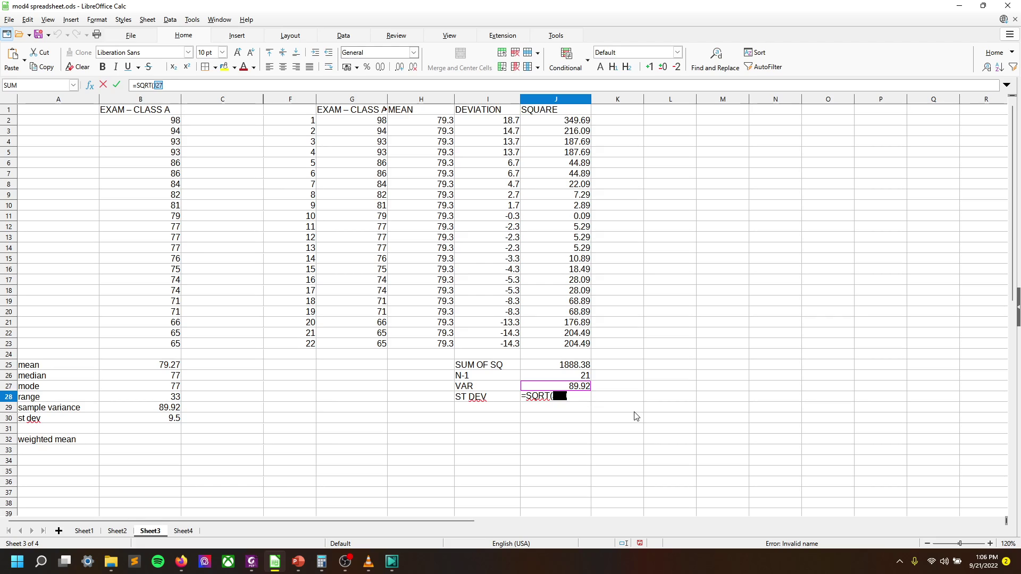
text())
key(Return)
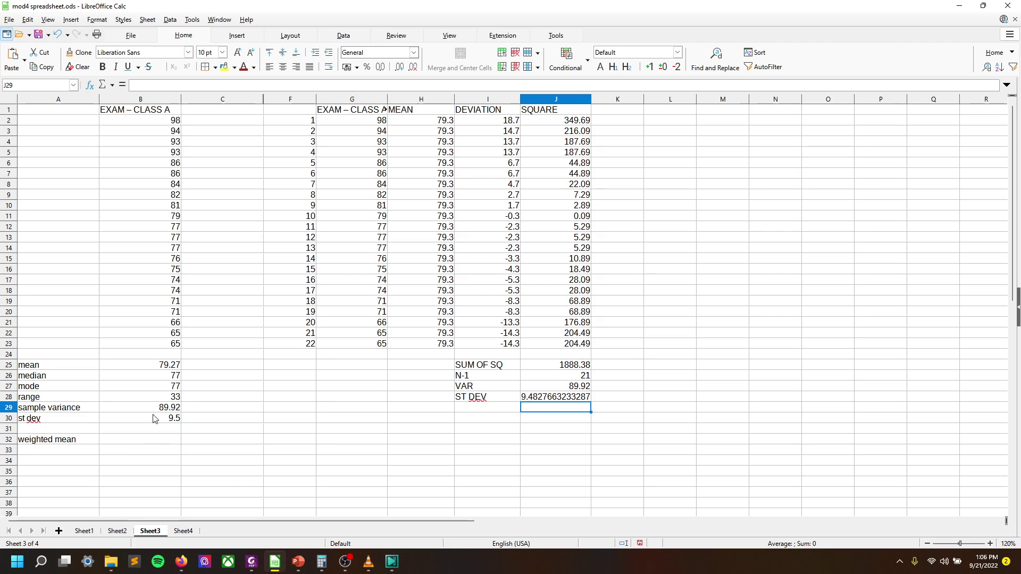
drag(482, 355, 573, 413)
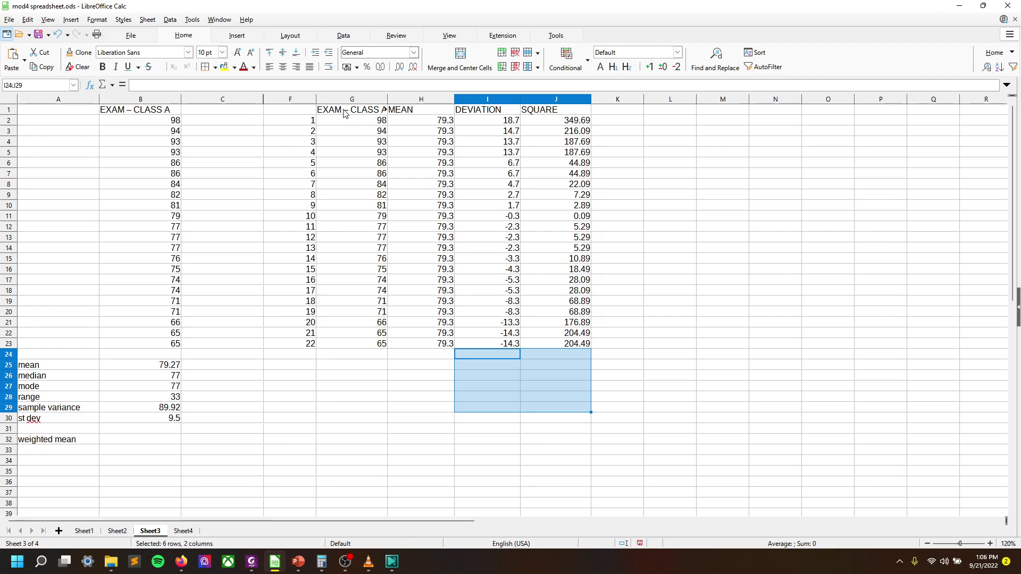
- Clear the contents of columns F through J
drag(304, 100, 555, 105)
right_click(554, 105)
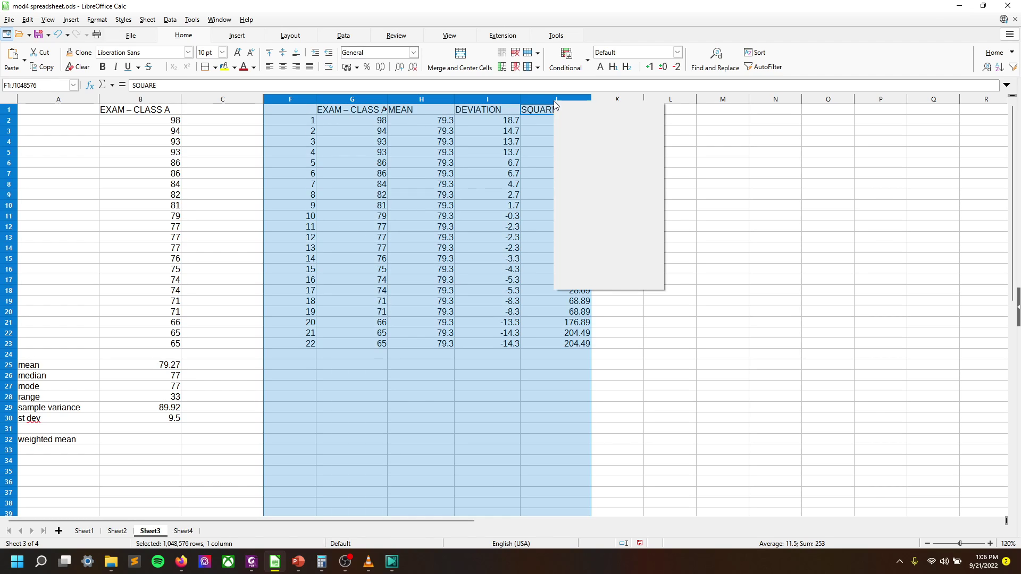
click(606, 194)
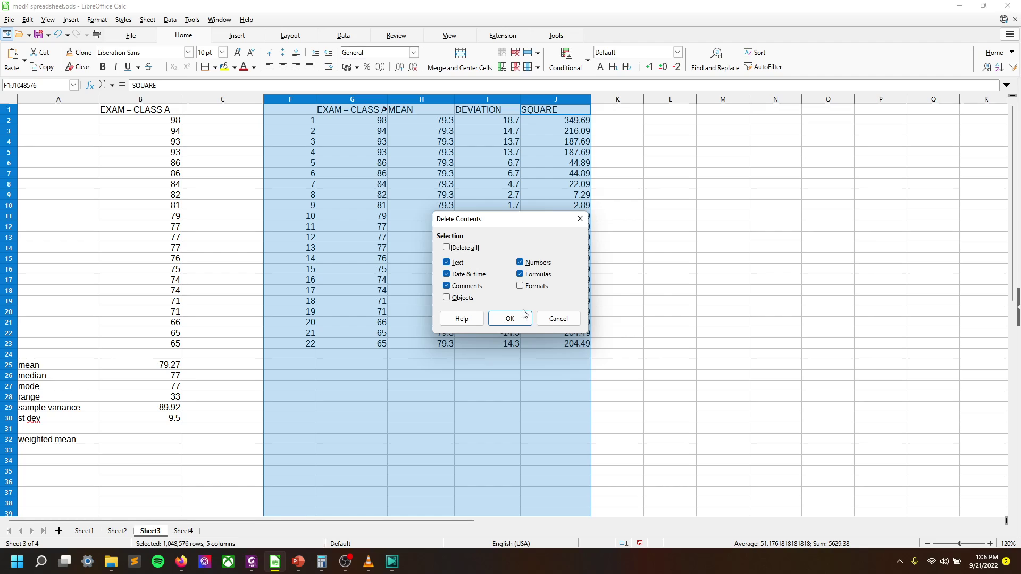
click(510, 322)
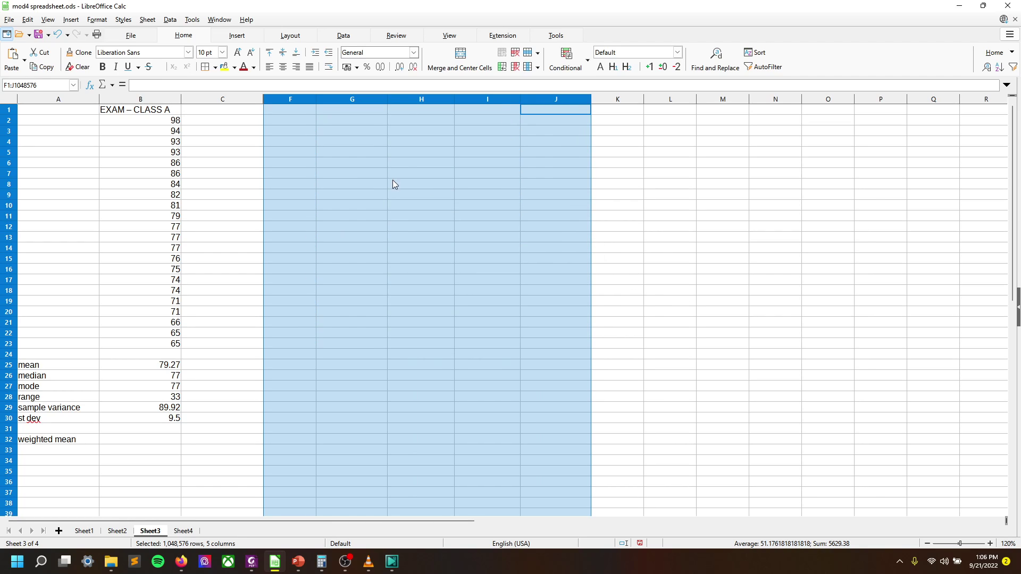
click(352, 160)
- Unhide the Class B columns D and E by showing columns C:F
click(247, 100)
shift+click(270, 103)
right_click(270, 103)
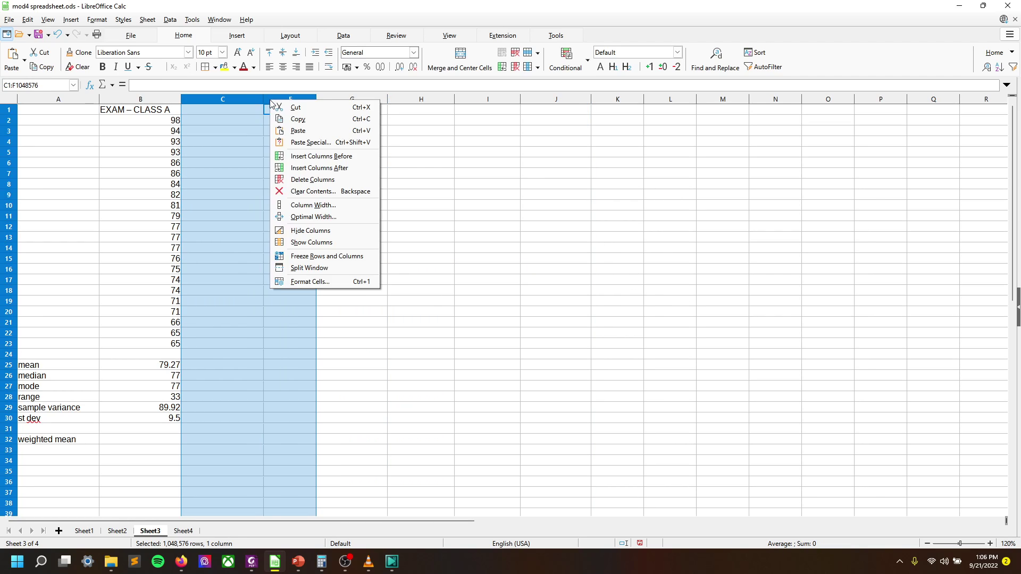
click(325, 243)
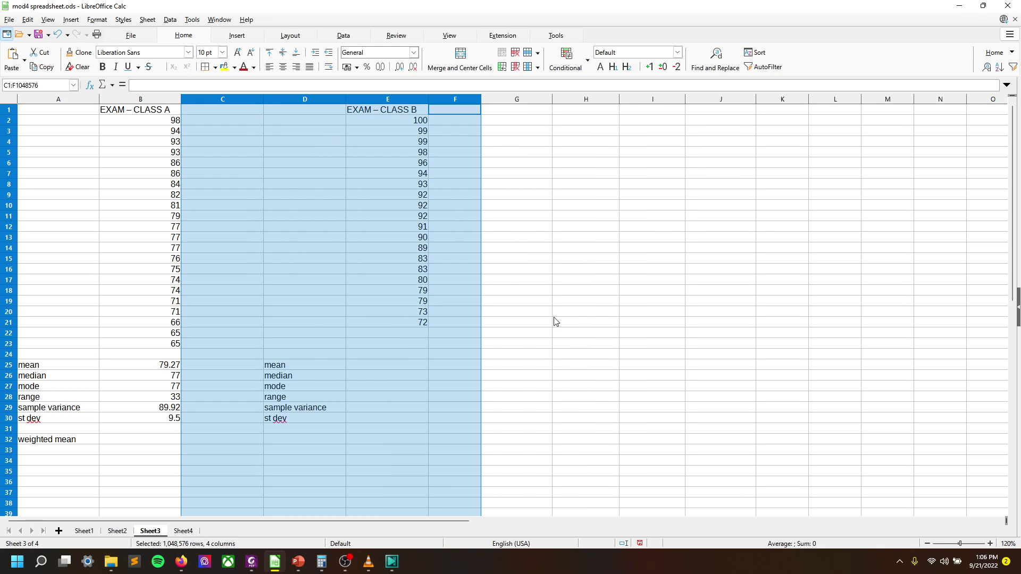
click(524, 323)
- Enter =AVERAGE(E2:E21) in E25 for the Class B mean of 88.7
click(396, 367)
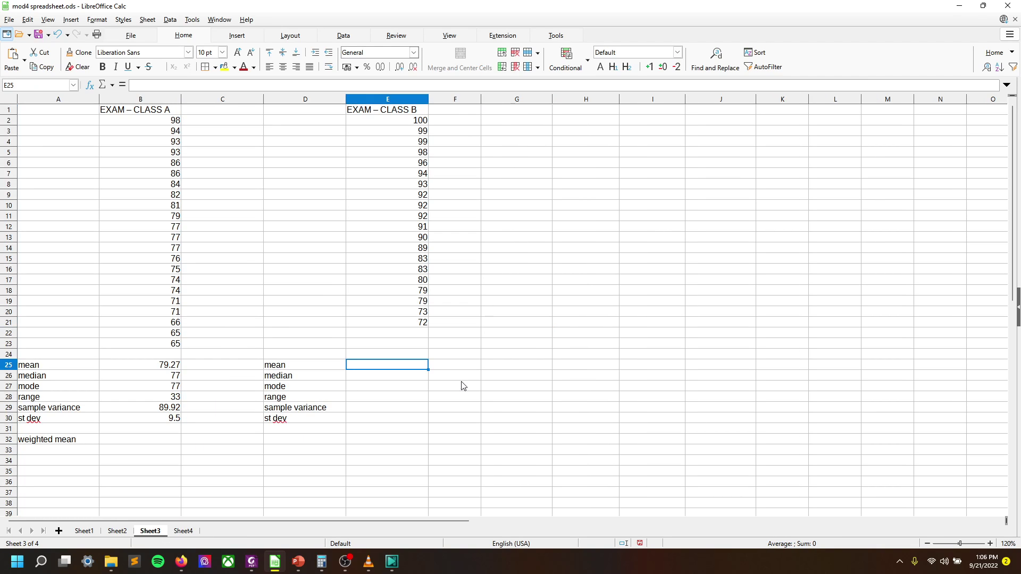
text(=AVERAGE()
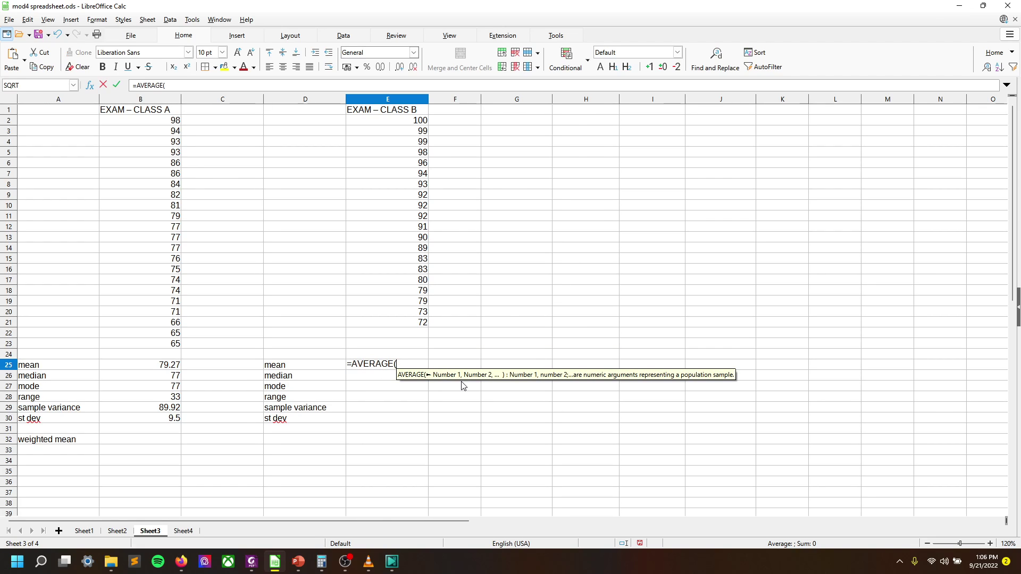
drag(399, 123, 426, 330)
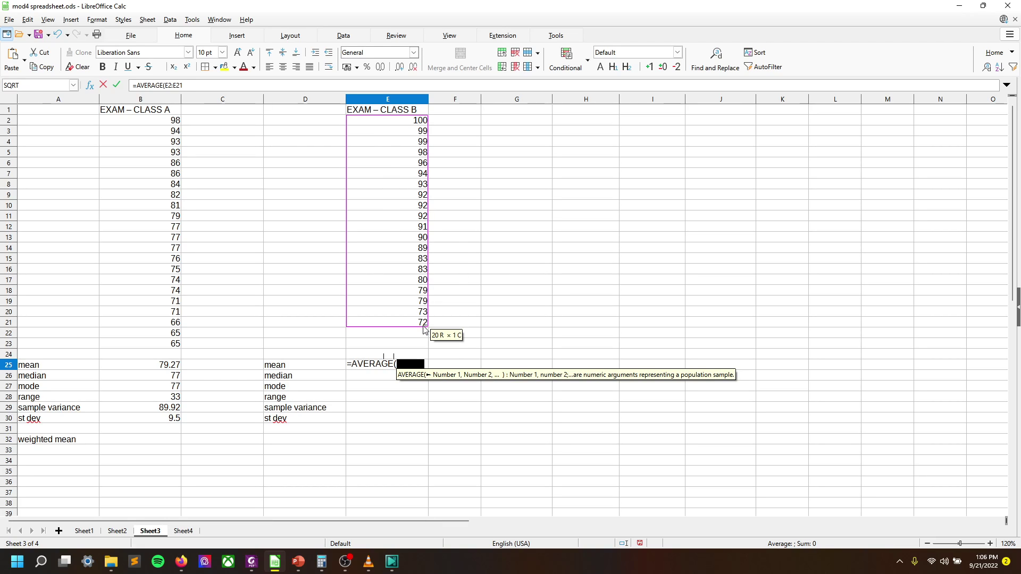
key(Return)
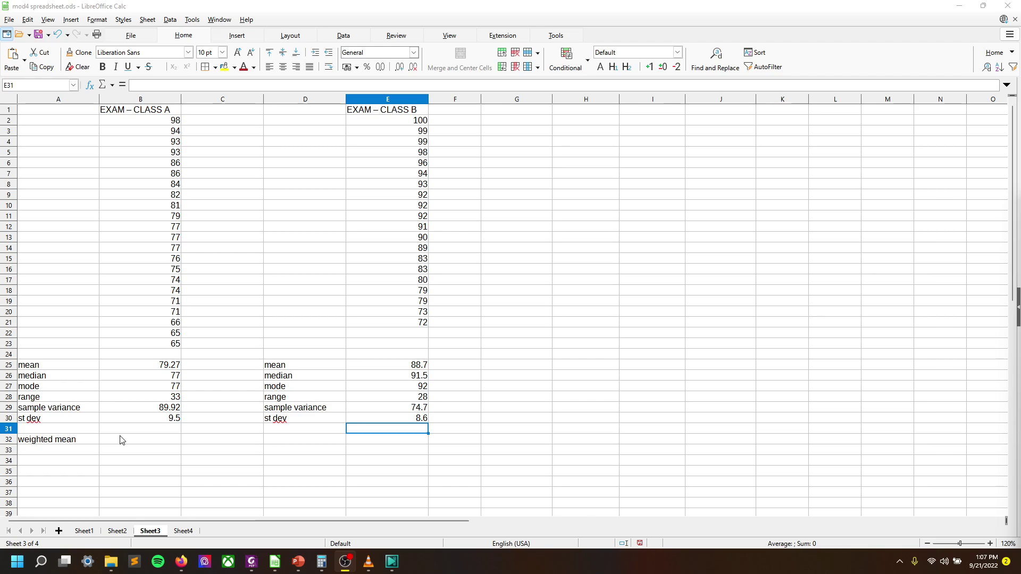
click(252, 562)
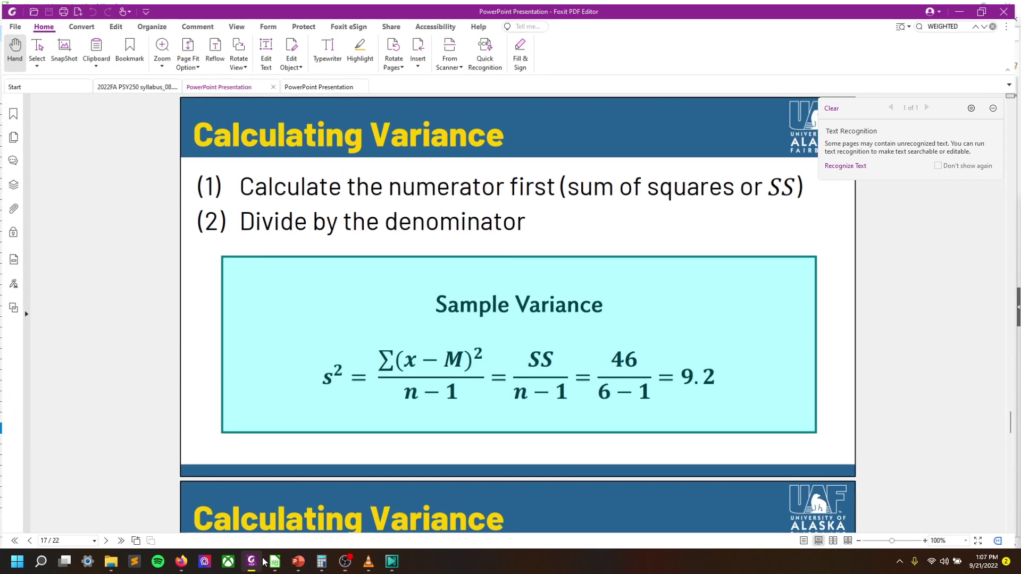
click(338, 84)
scroll(305, 405, down, 1)
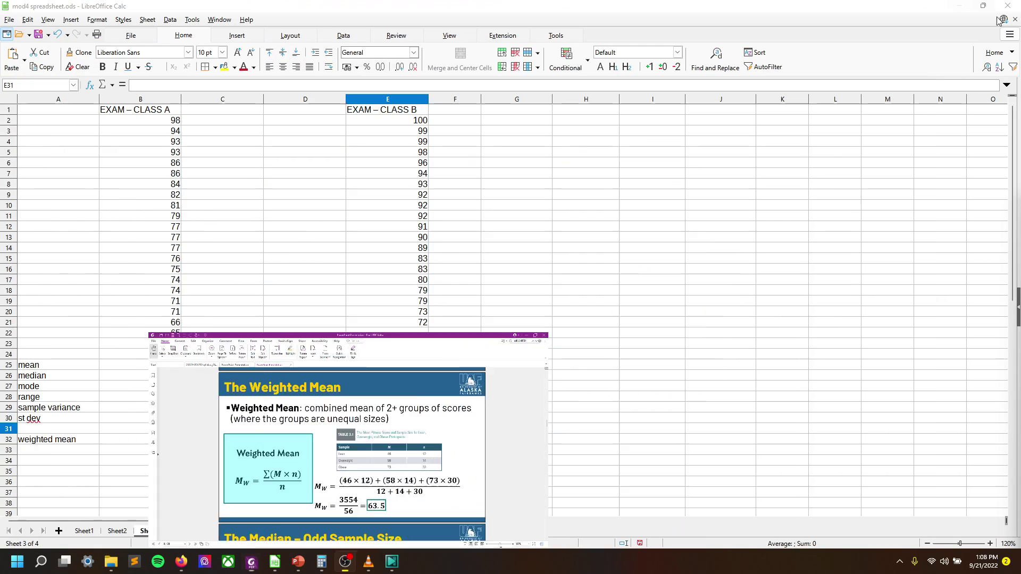
click(965, 8)
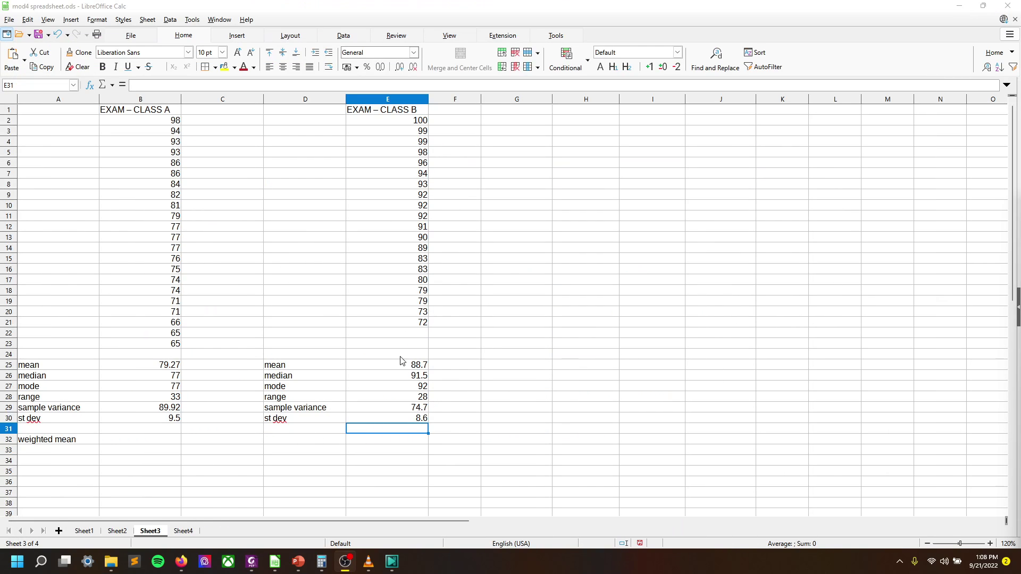
- Start a table with Mean and Sample Size headings and Class A, Class B row labels
click(544, 110)
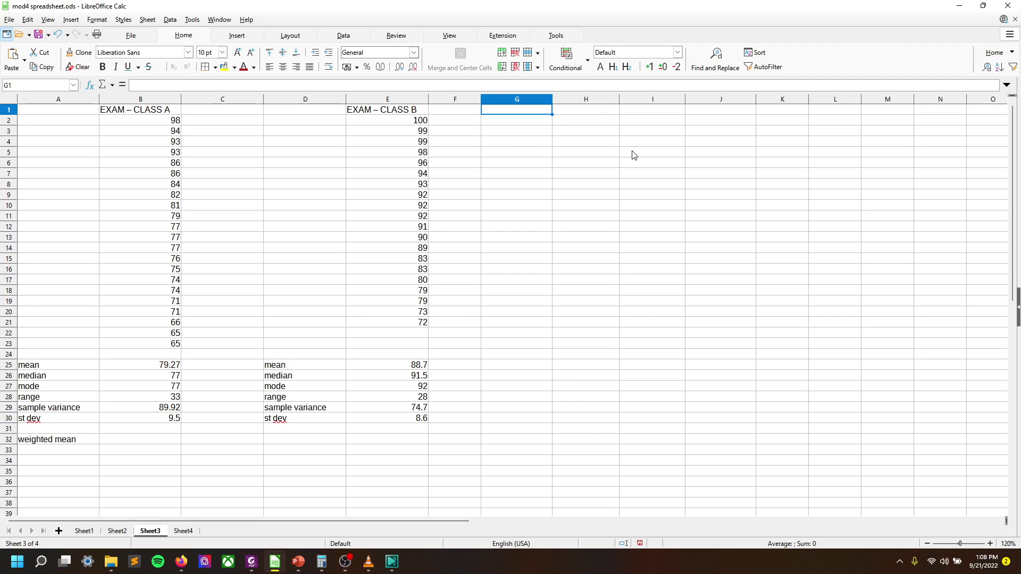
click(585, 110)
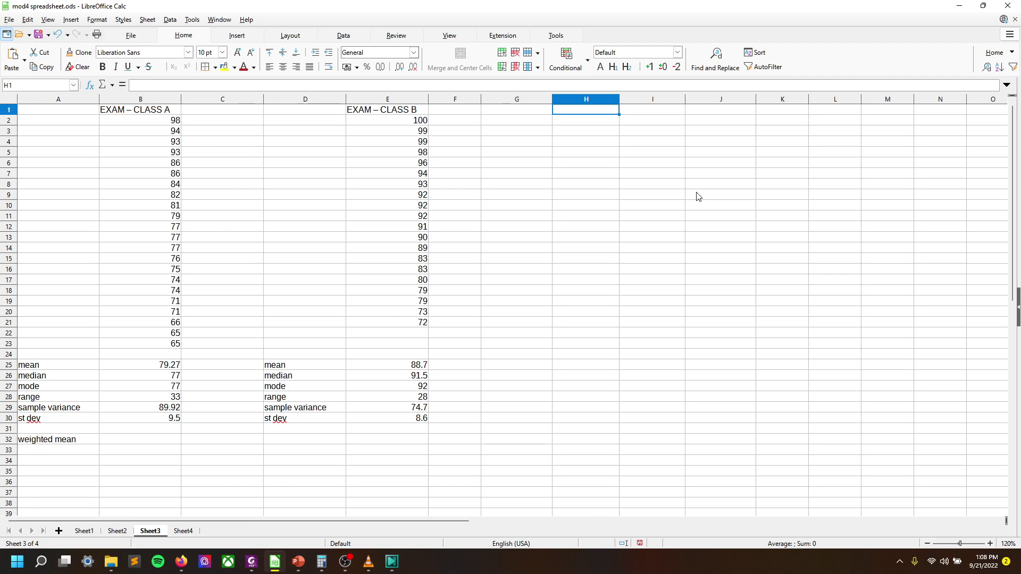
text(Mean)
key(Tab)
text(Sampl)
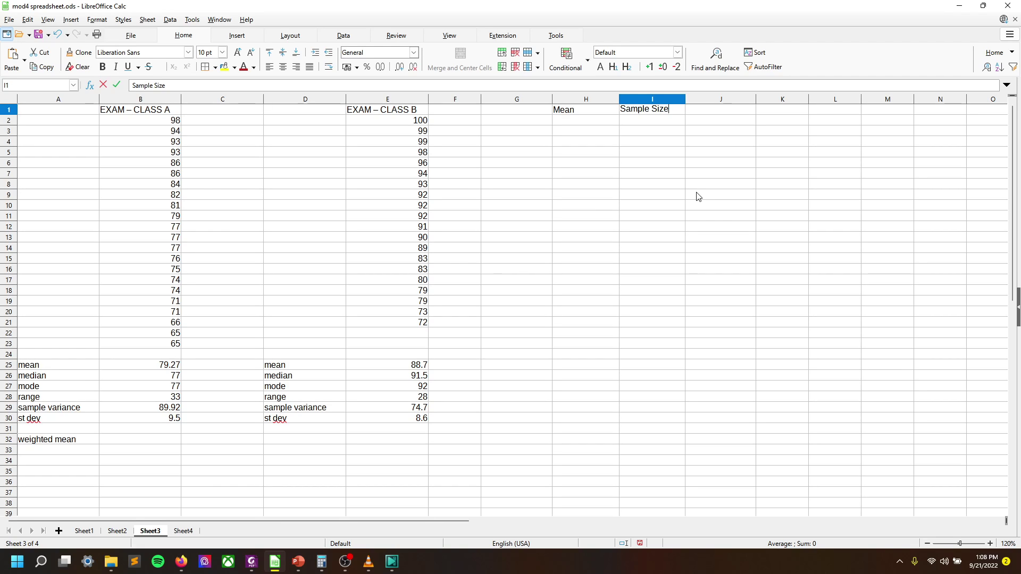
key(Return)
key(Left)
text(Class A)
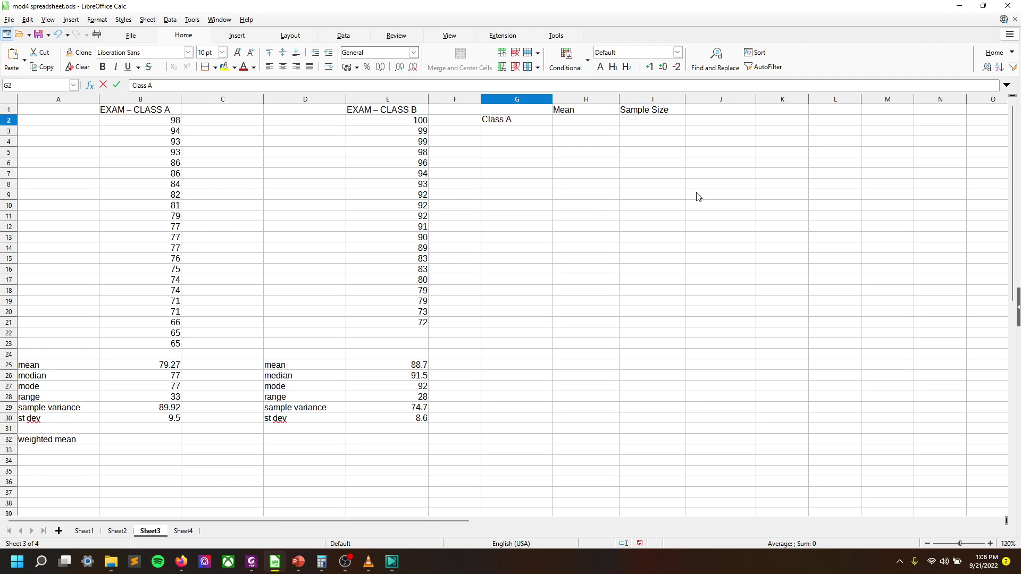
key(Return)
text(Class B)
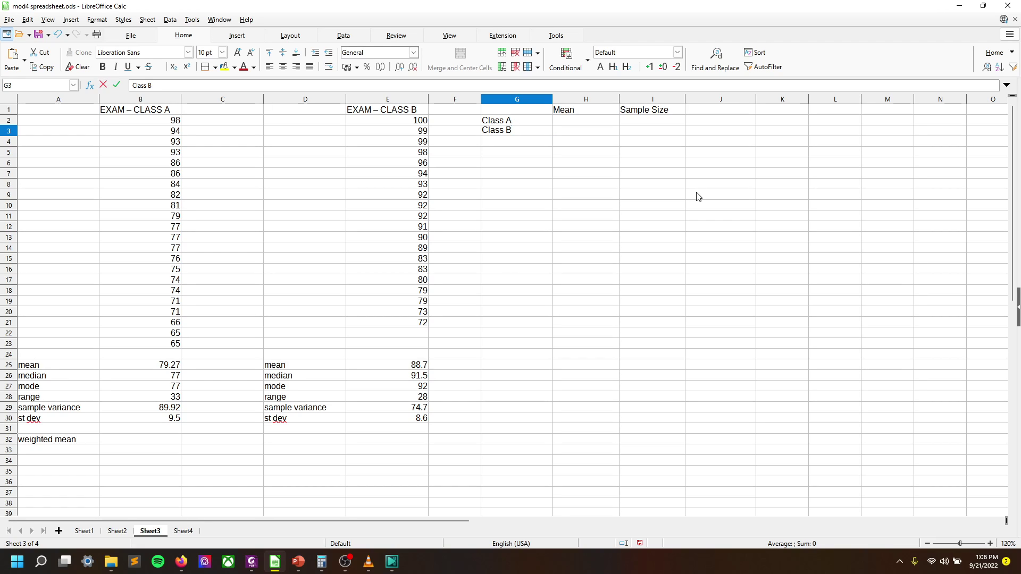
key(Tab)
key(Up)
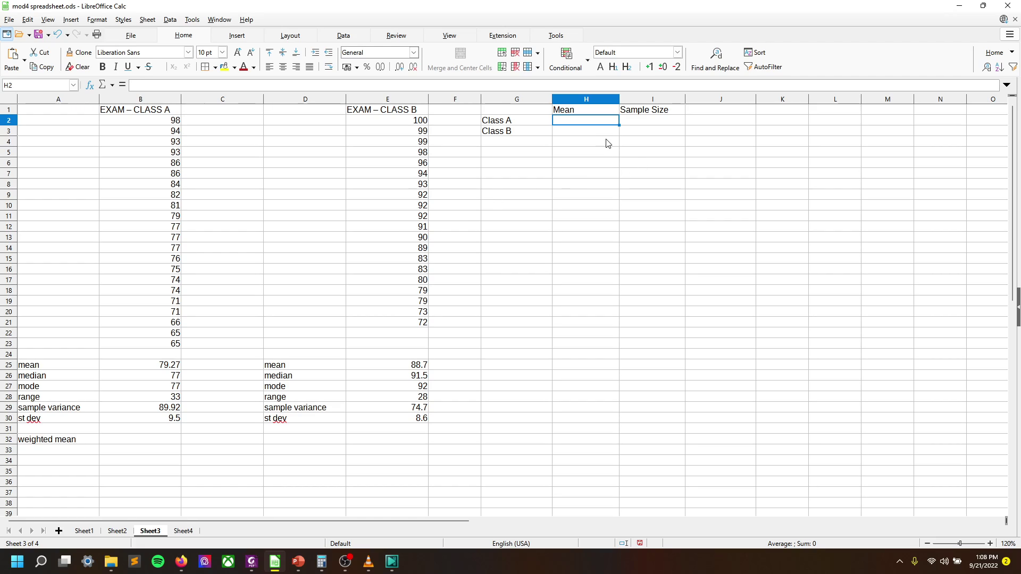
- Enter Class A's mean 79.3 and its counted sample size 22
text(79.3)
key(Tab)
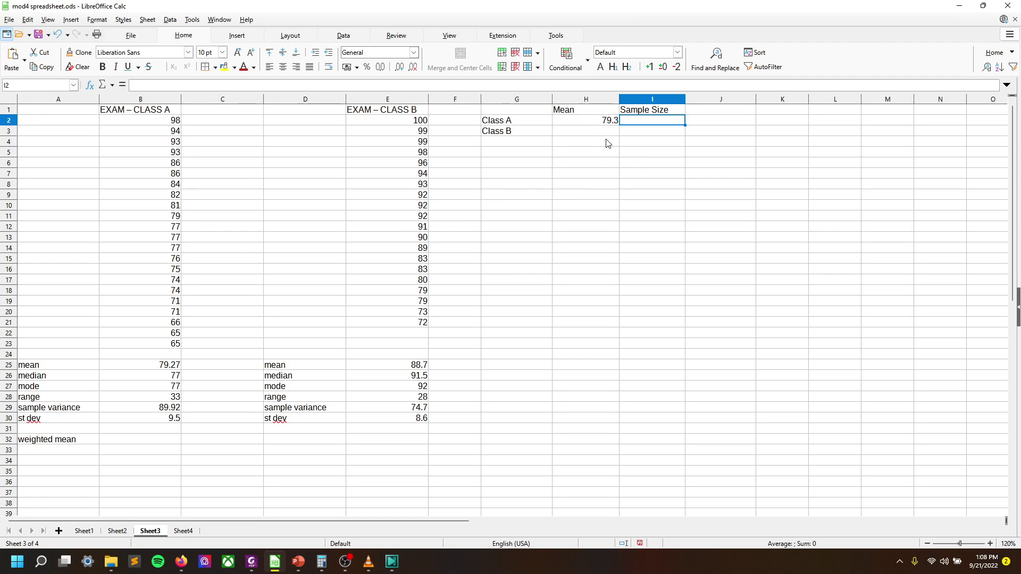
click(159, 344)
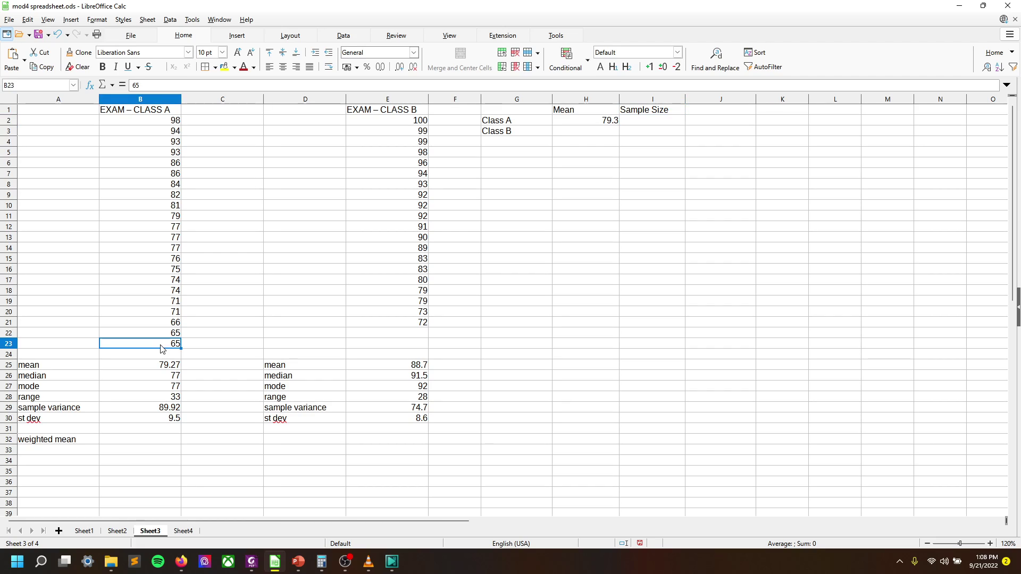
shift+click(174, 126)
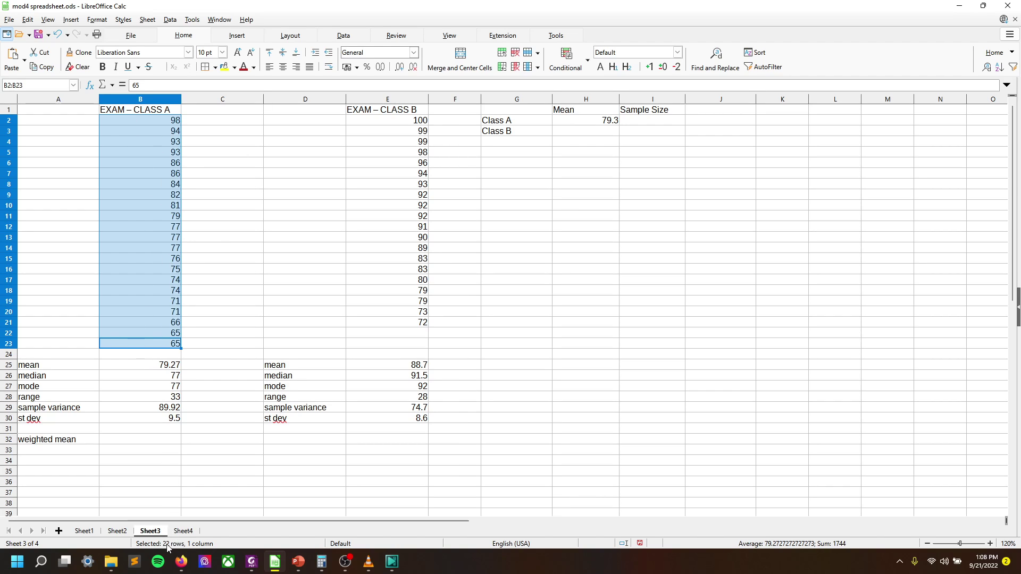
click(582, 131)
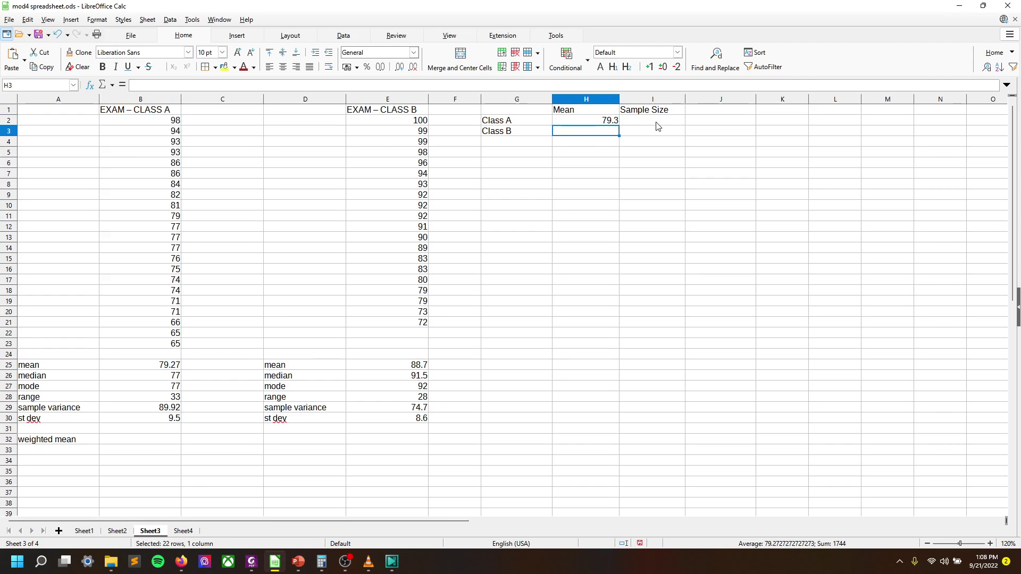
click(657, 122)
text(22)
key(Return)
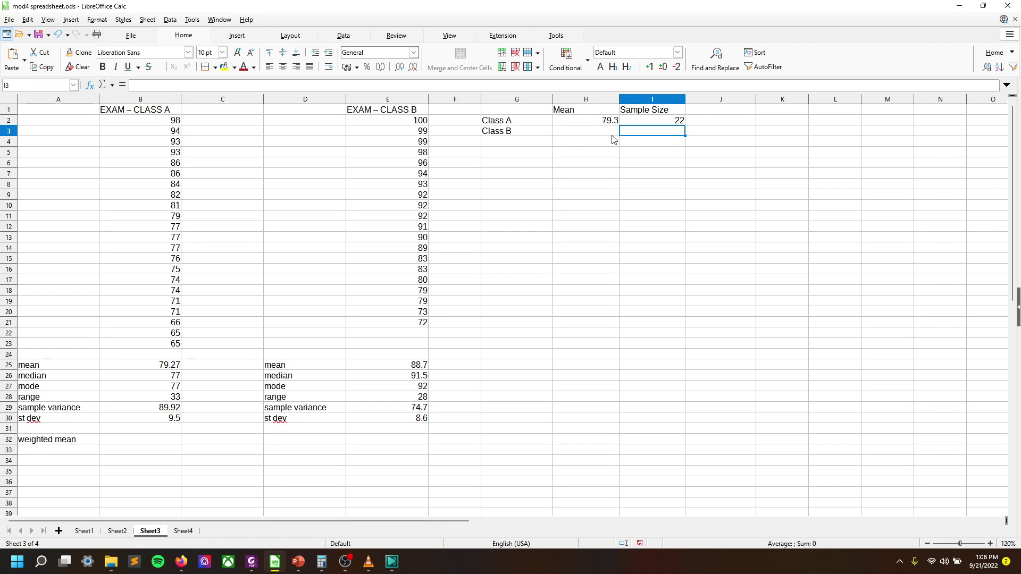
- Enter Class B's mean 88.7 and its counted sample size 20
click(611, 139)
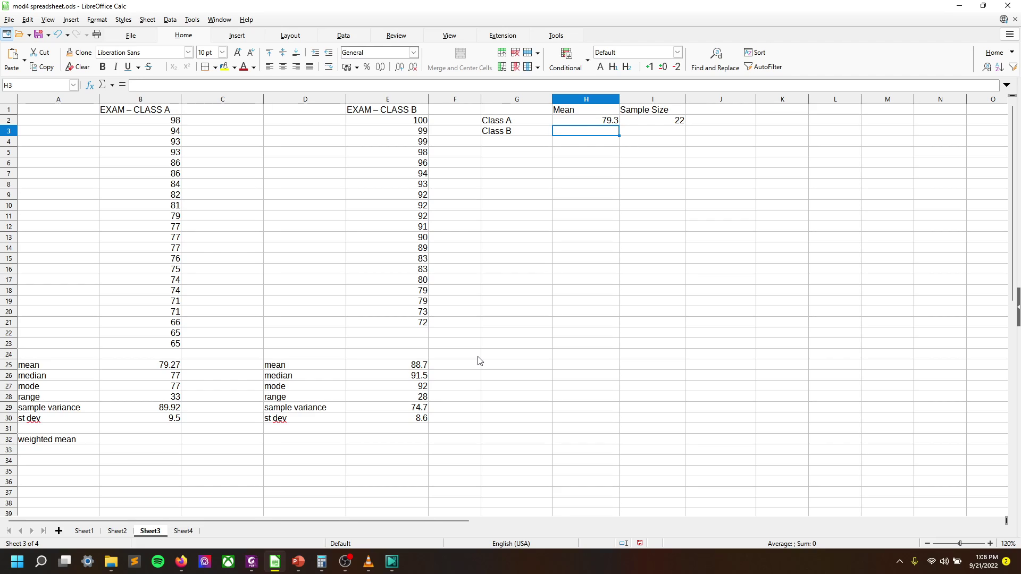
text(88.7)
click(700, 153)
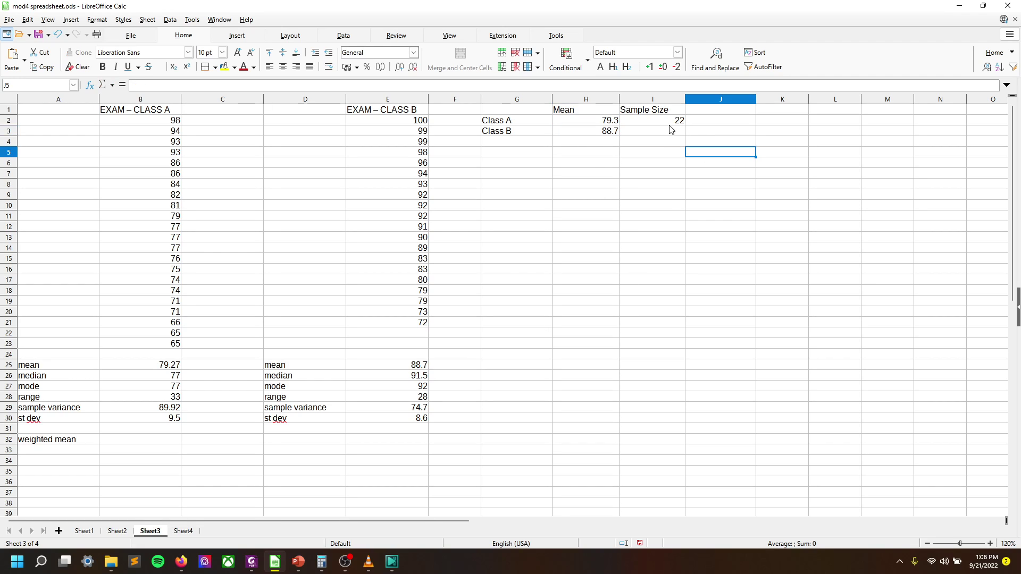
click(673, 124)
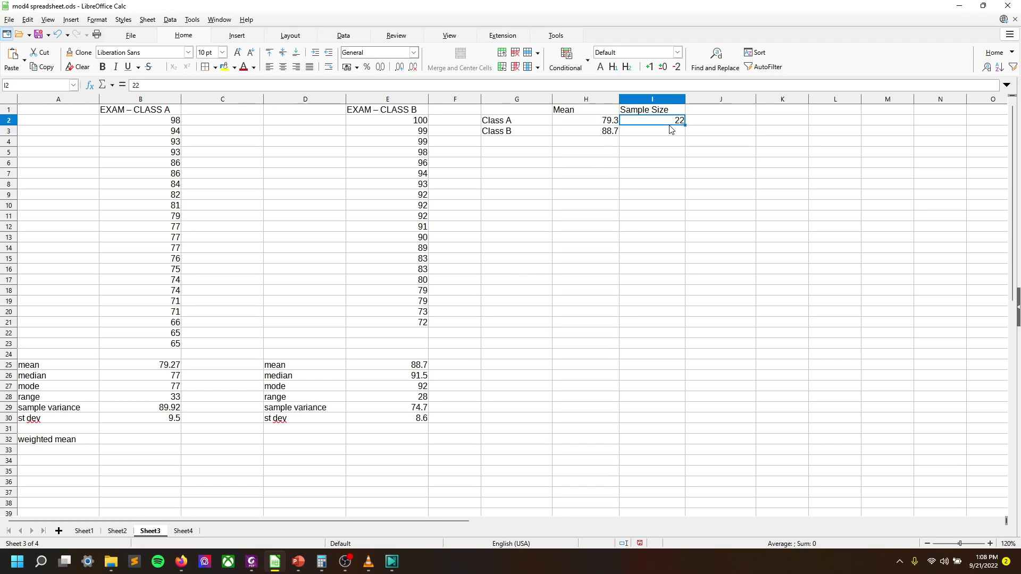
click(424, 321)
shift+click(425, 121)
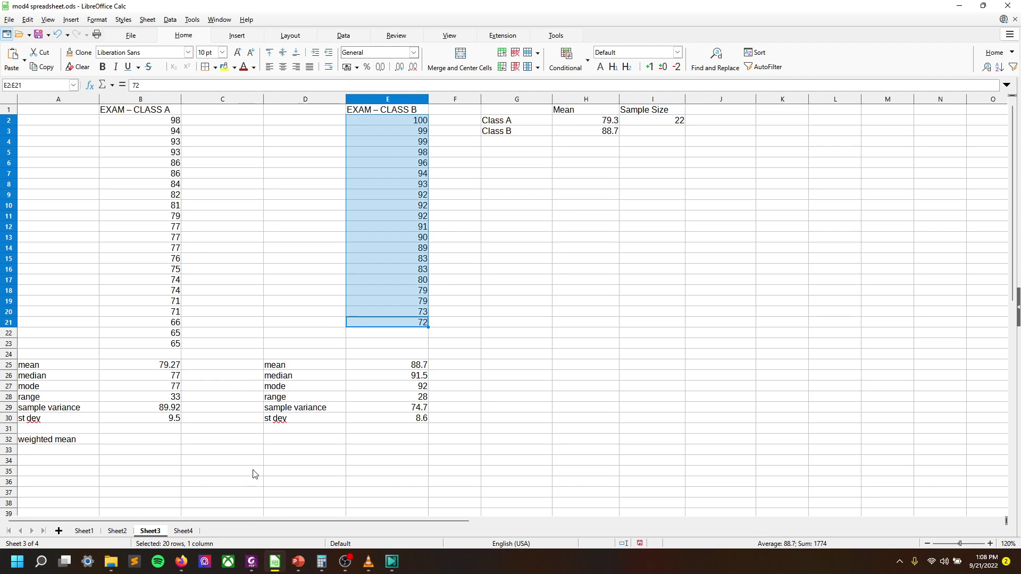
click(674, 131)
text(20)
key(Return)
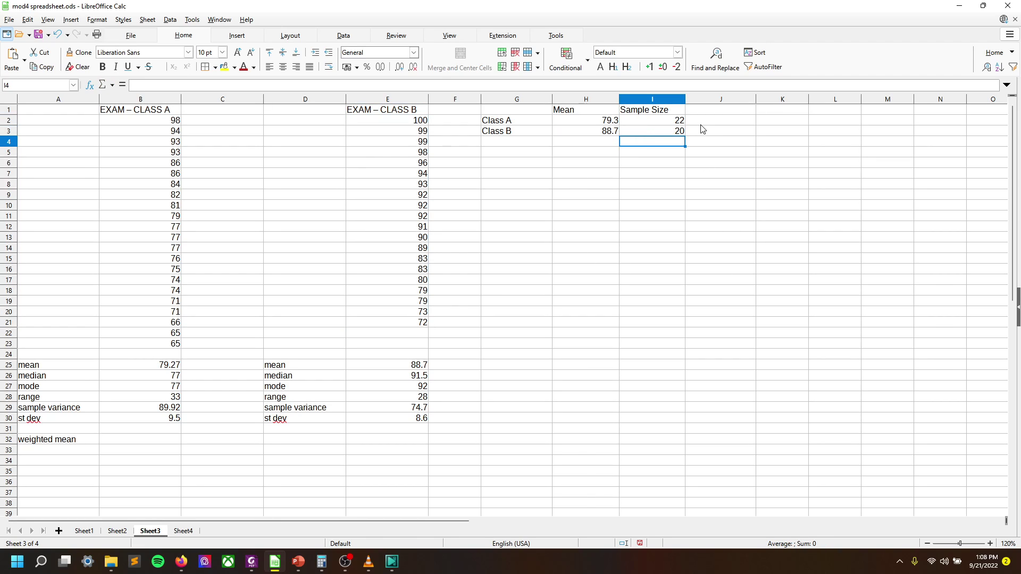
- Multiply each class's mean by its size: =H2*I2 in J2 and =PRODUCT(H3:I3) in J3
click(720, 122)
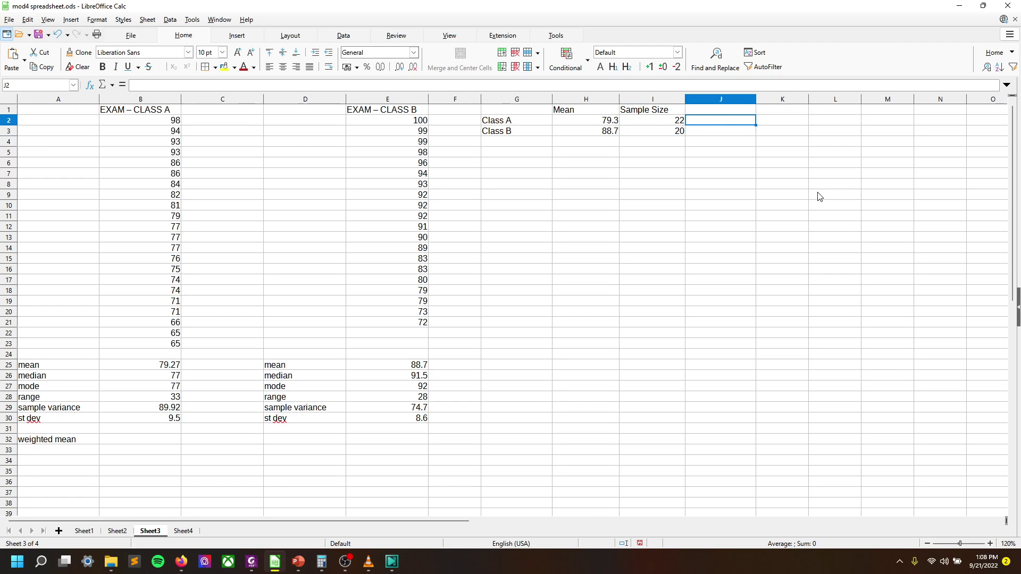
text(=)
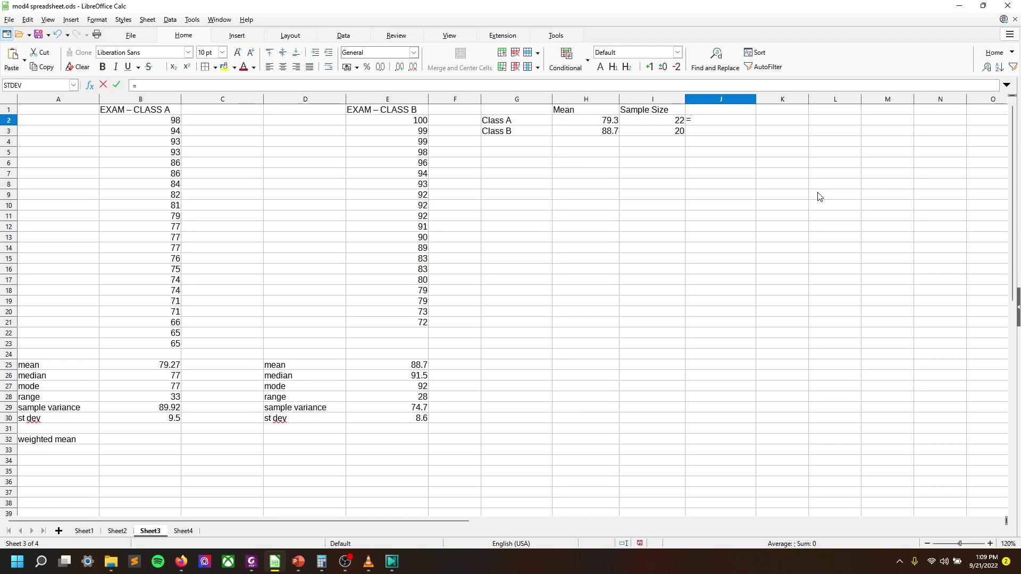
key(Left)
key(Left)
text(*)
key(Left)
key(Return)
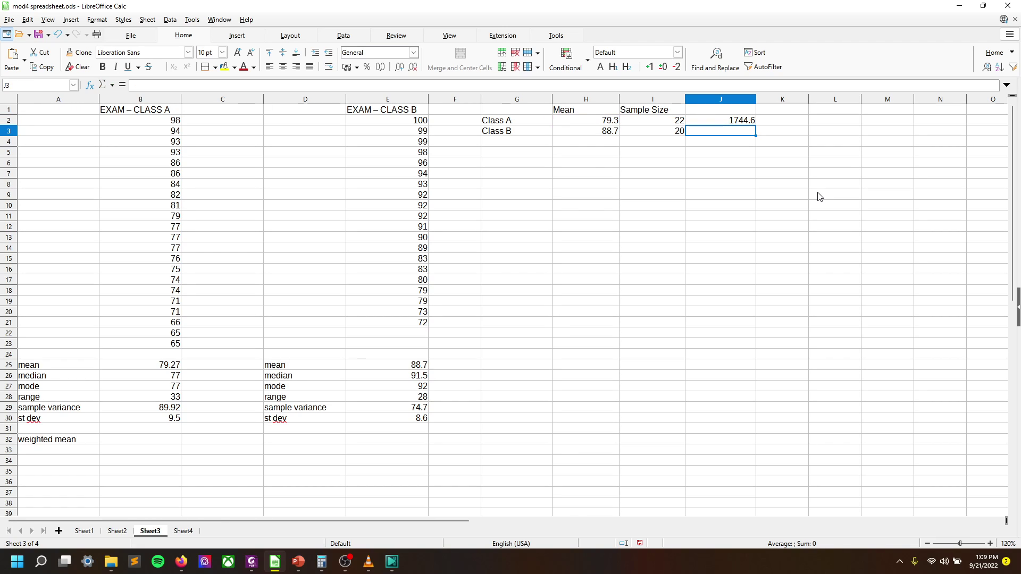
text(=pr)
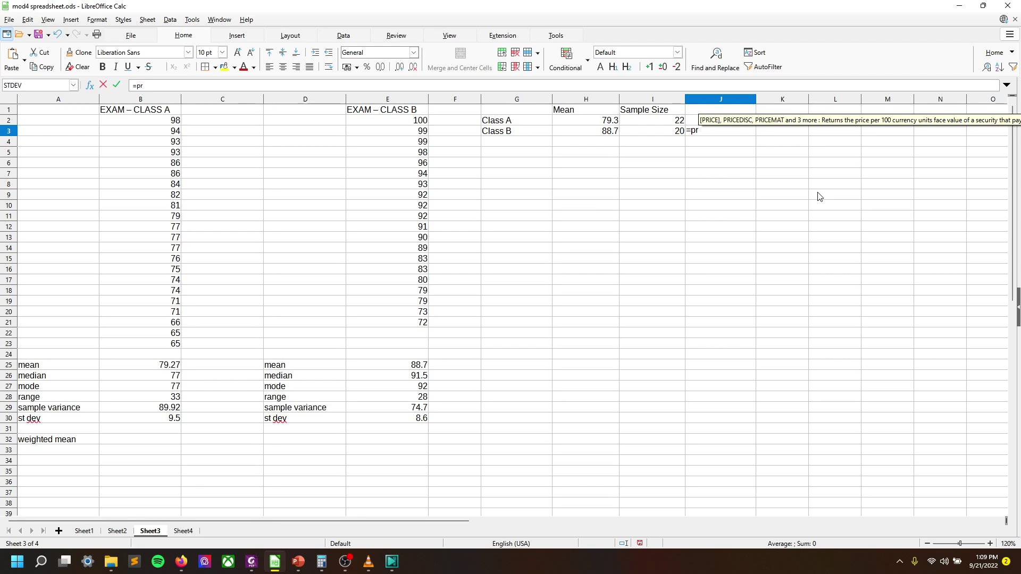
text(oduct)
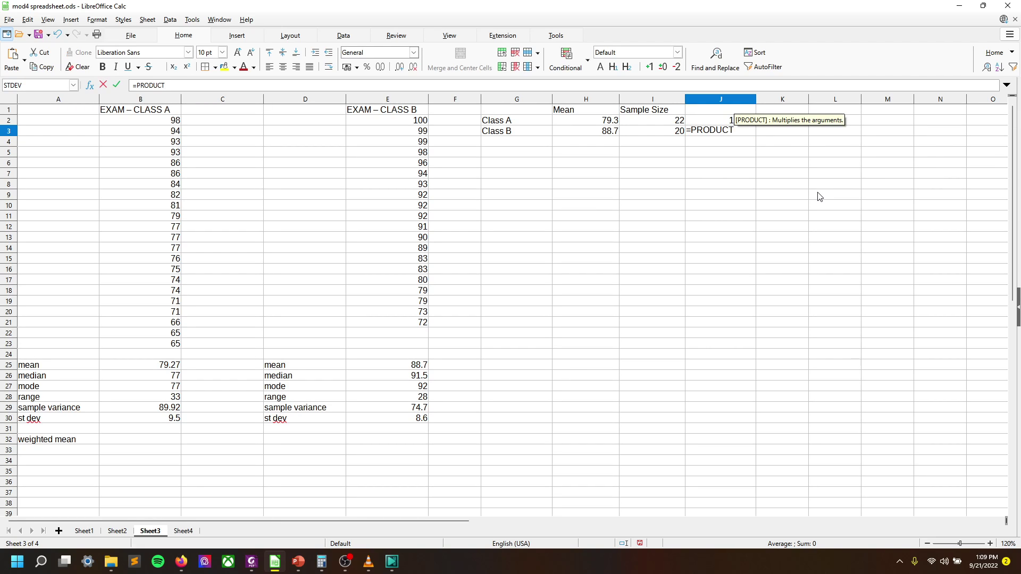
text(()
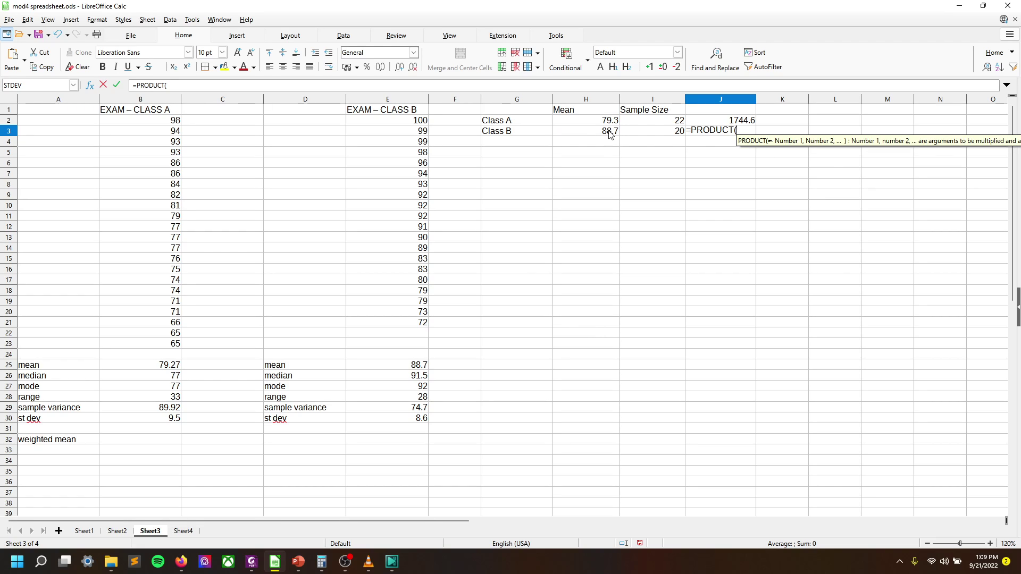
drag(610, 134, 655, 133)
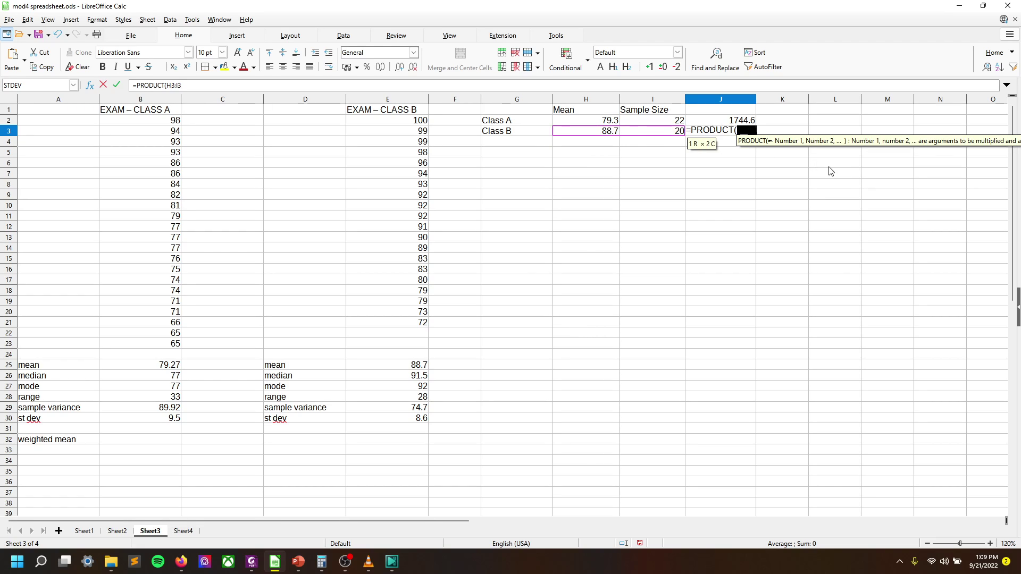
text())
key(Return)
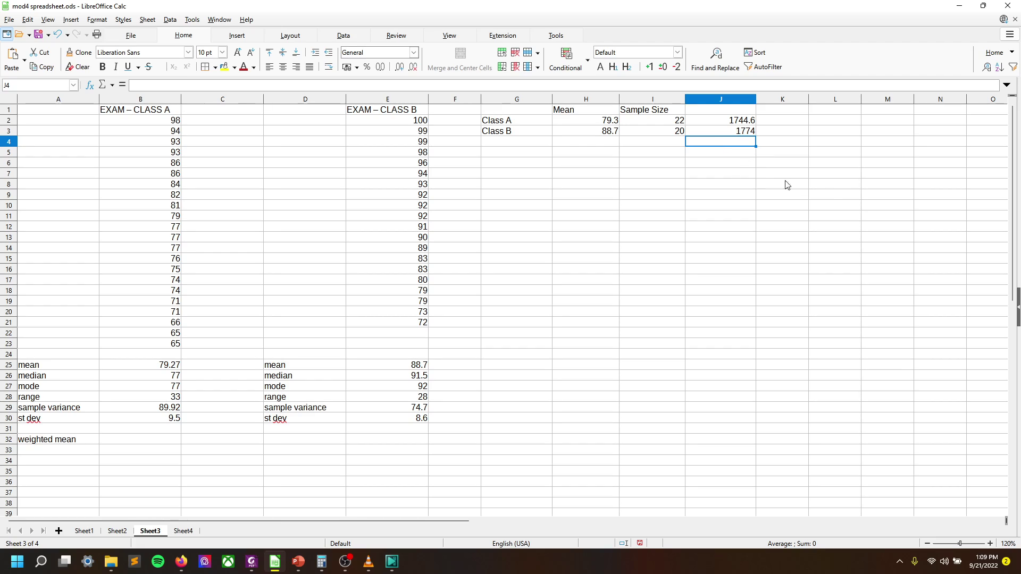
- Total the products with =SUM(J2:J3) in J4 (3518.6) and compare with the lecture slide
text(=SUM()
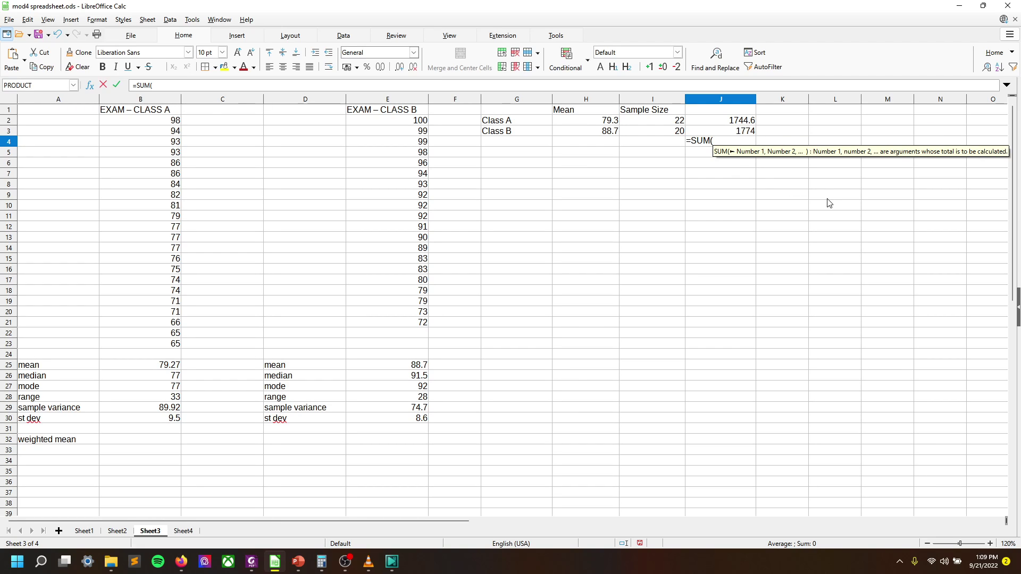
drag(719, 120, 721, 132)
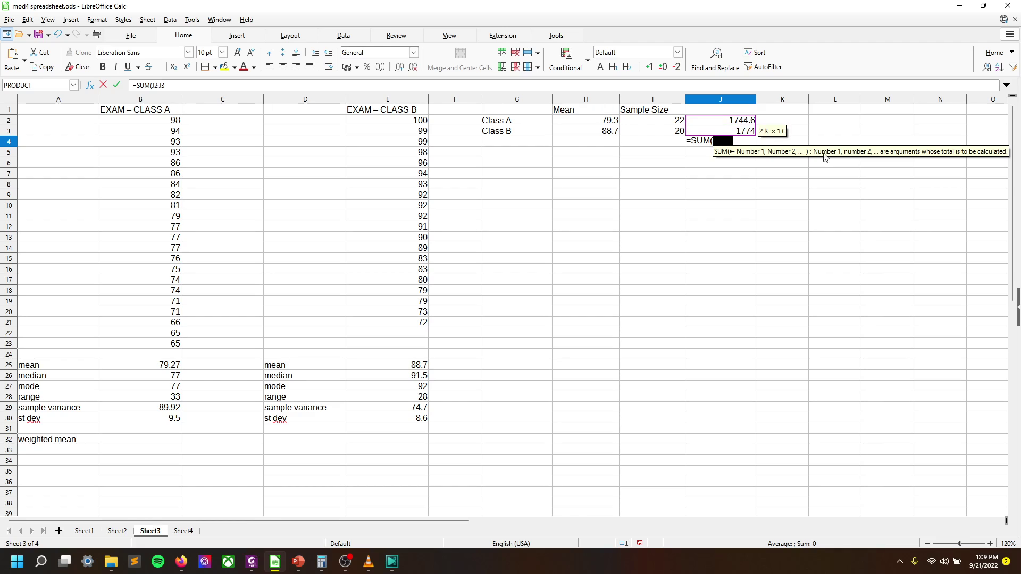
text())
key(Return)
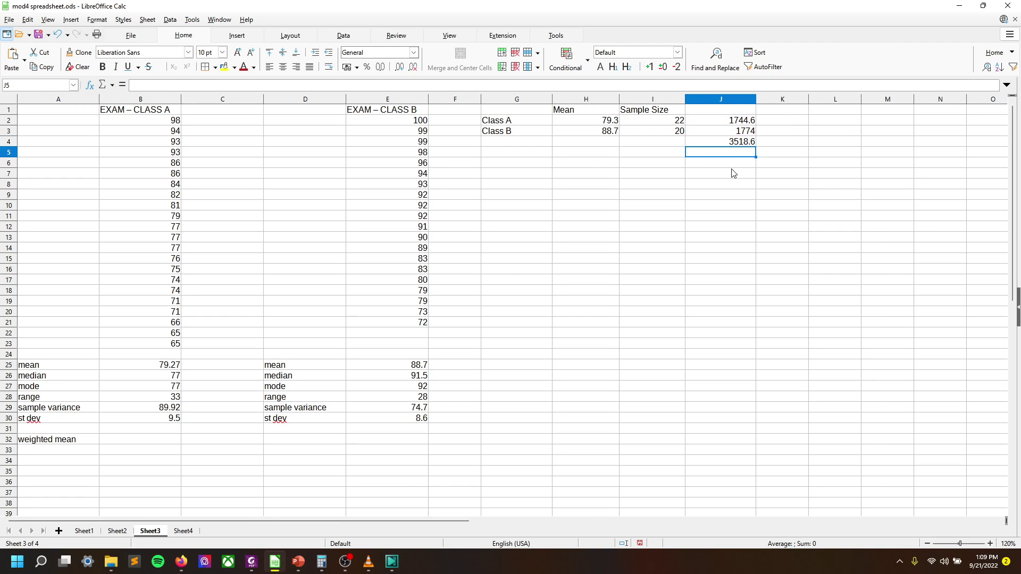
click(746, 142)
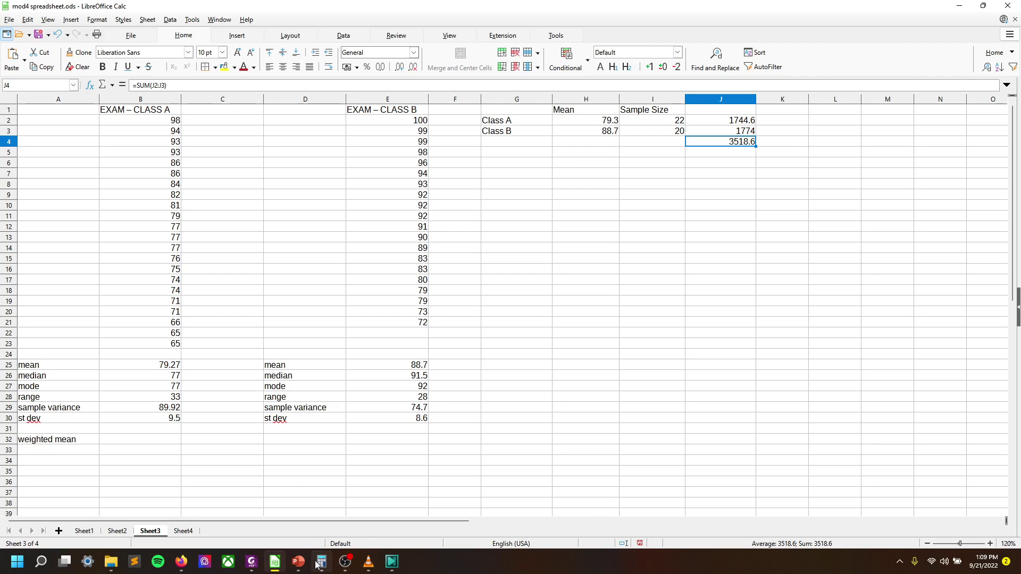
click(251, 561)
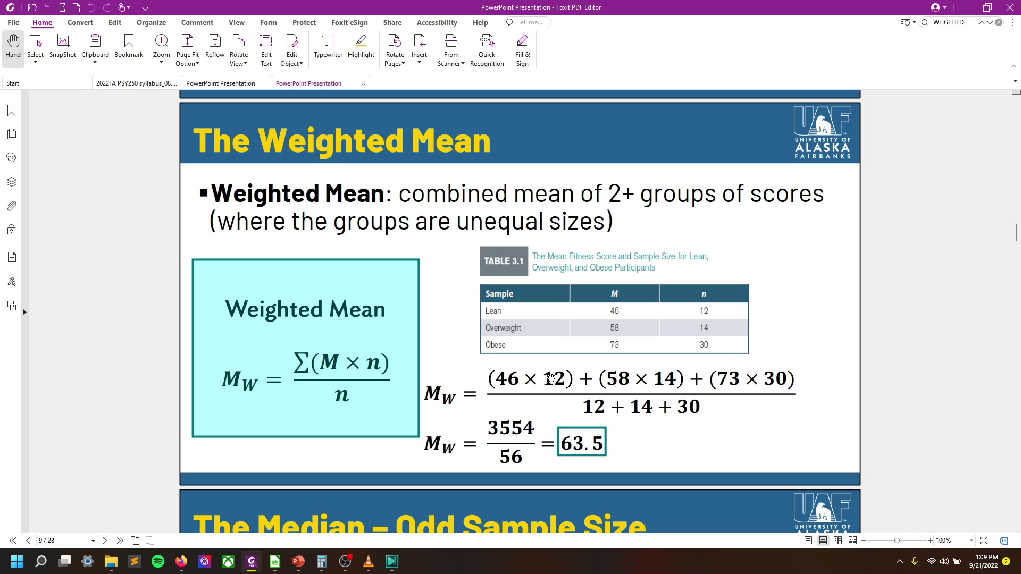
click(964, 7)
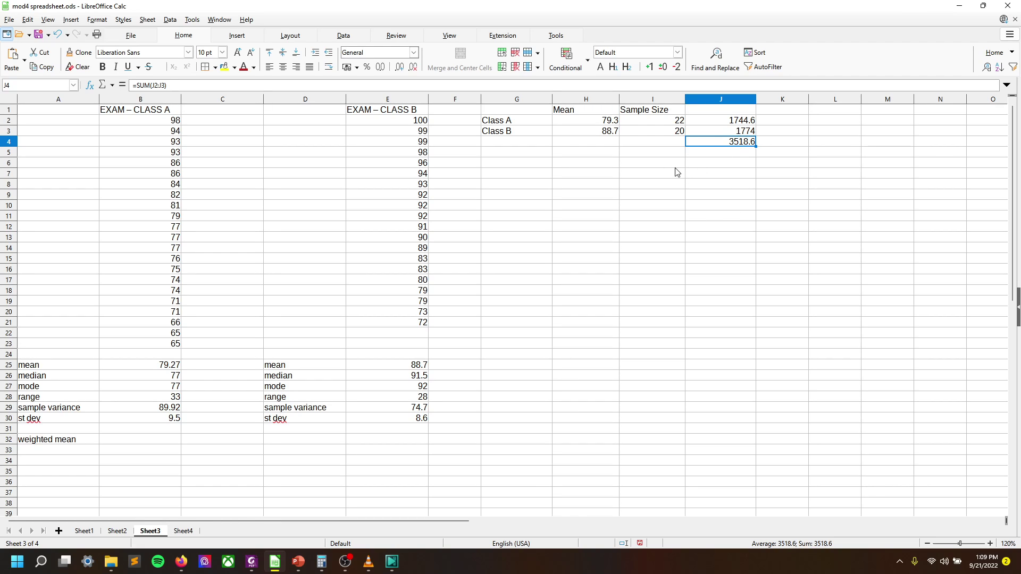
- Enter =SUMPRODUCT(H2:I2,H3:I3) in I4, returning 7473.91 beside the 3518.6 total
click(657, 145)
text(=SUM)
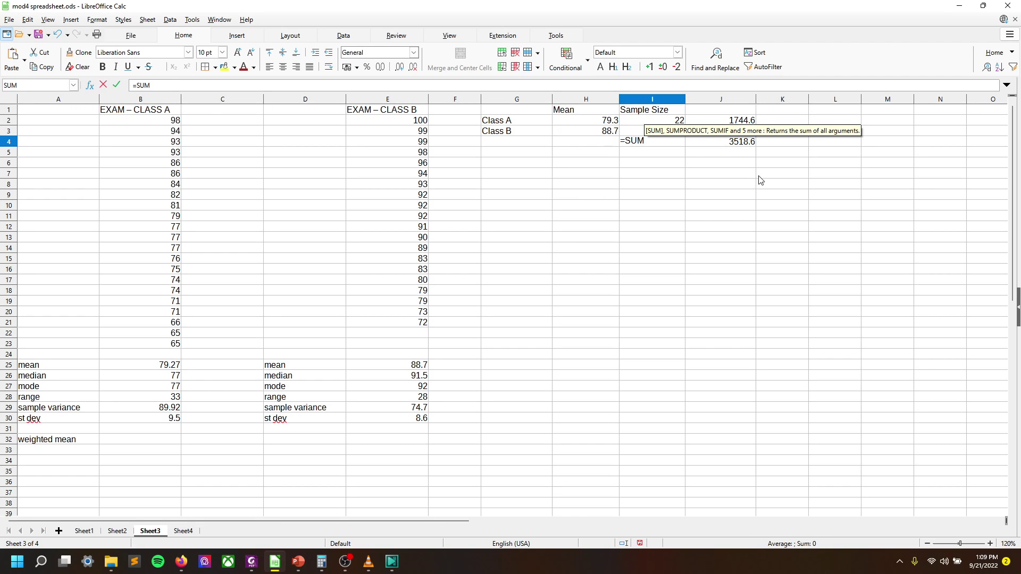
text(PRODUCT)
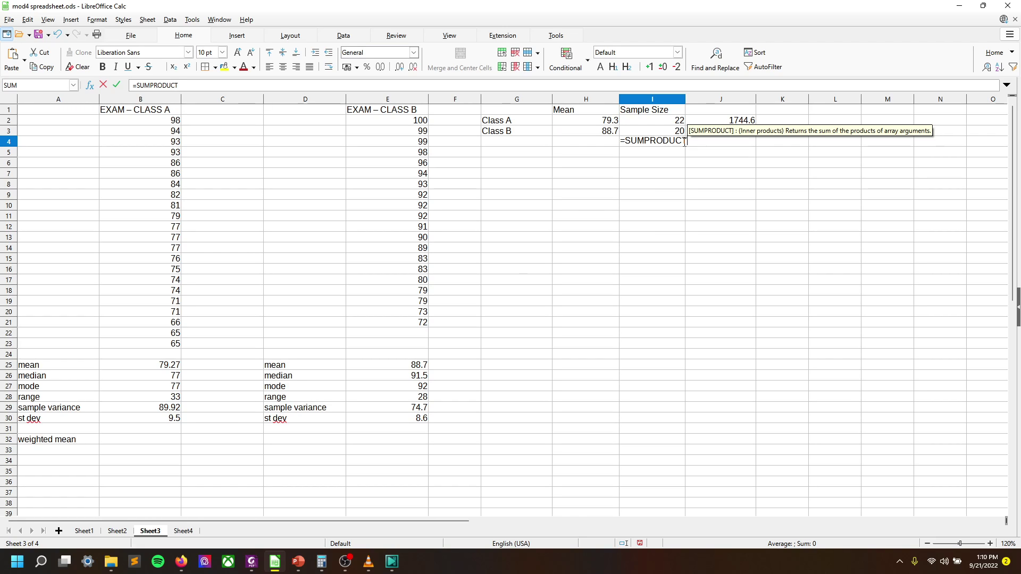
text(()
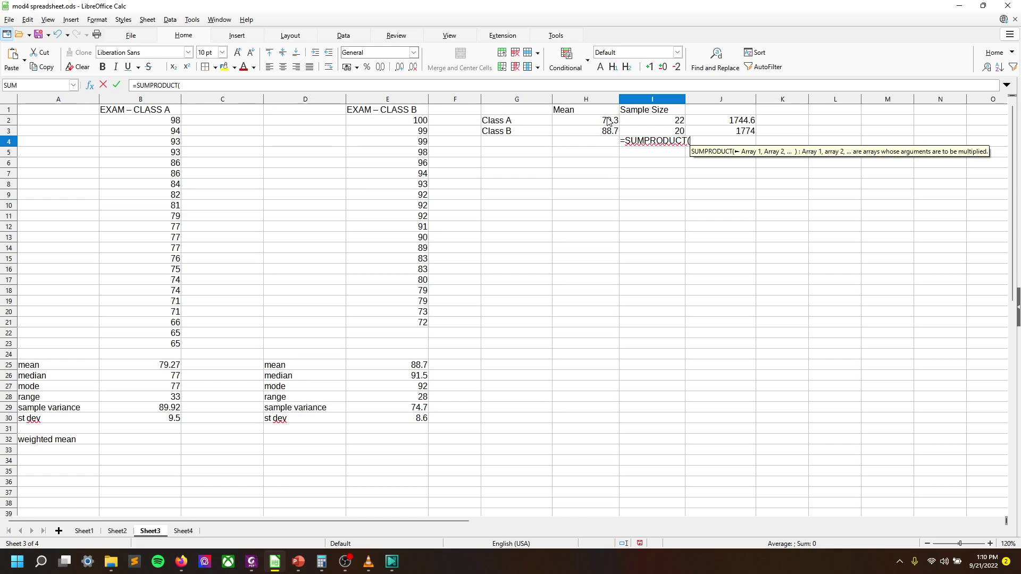
drag(606, 122, 654, 125)
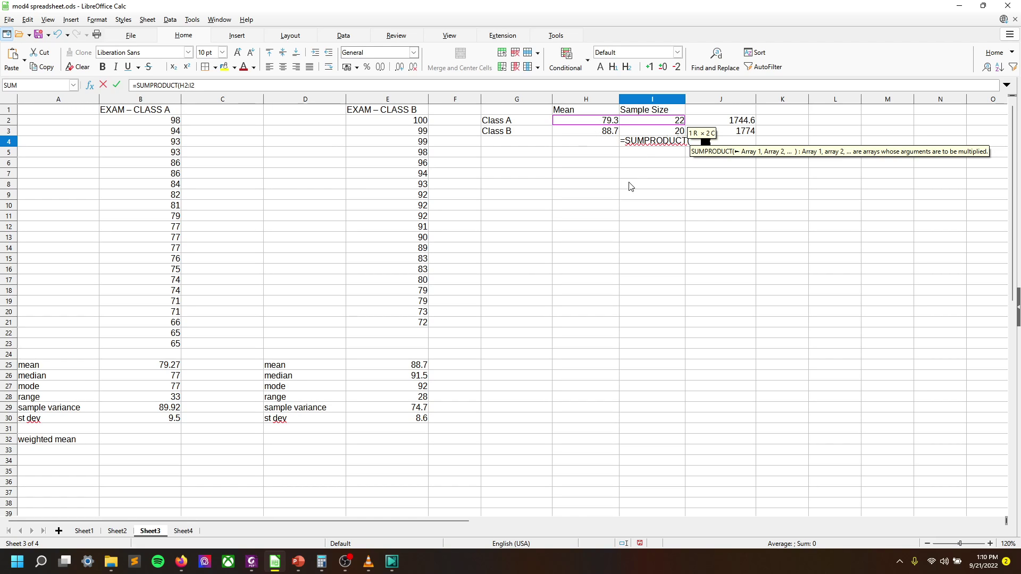
text(,)
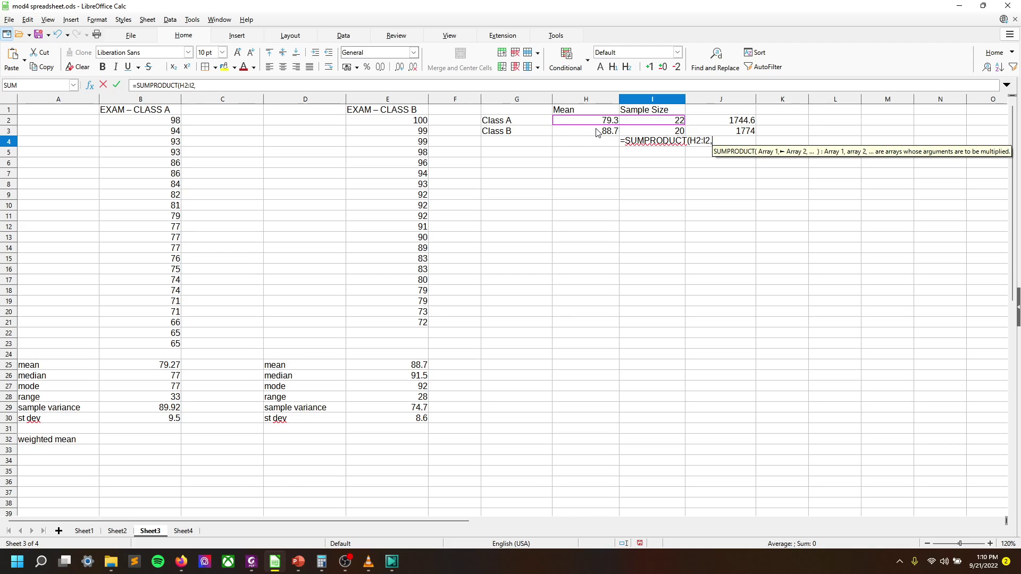
drag(597, 133, 650, 132)
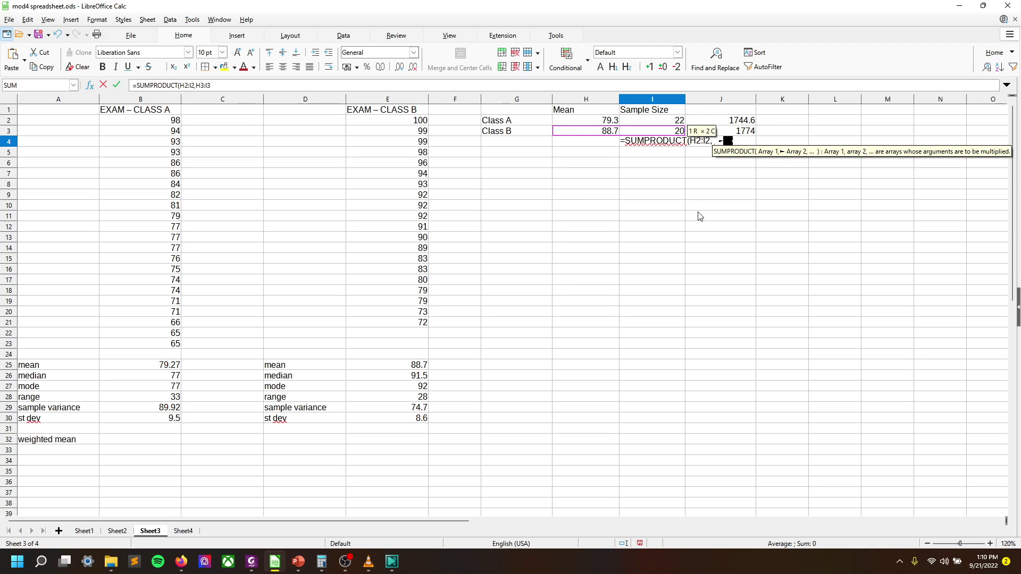
click(361, 85)
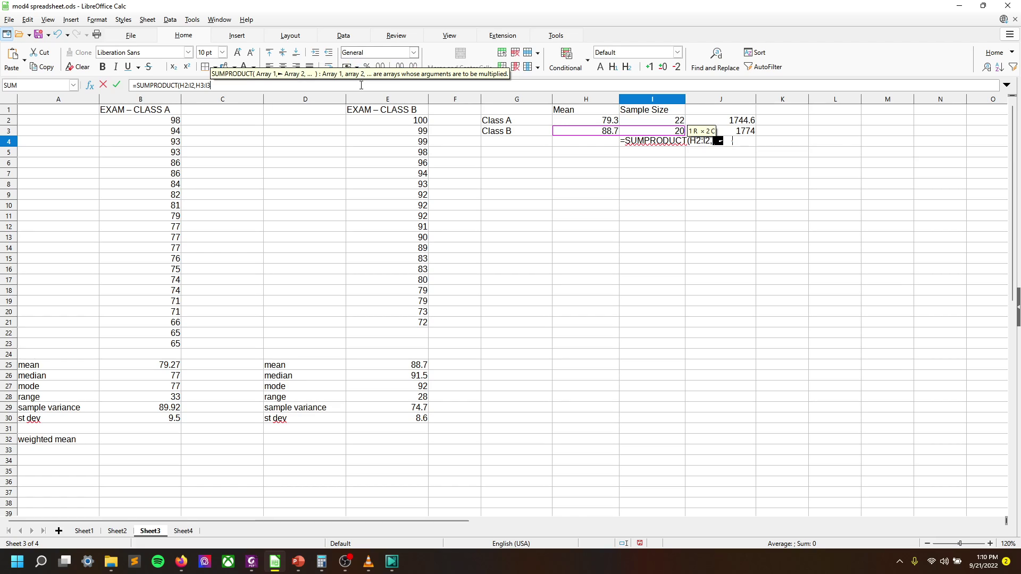
text())
key(Return)
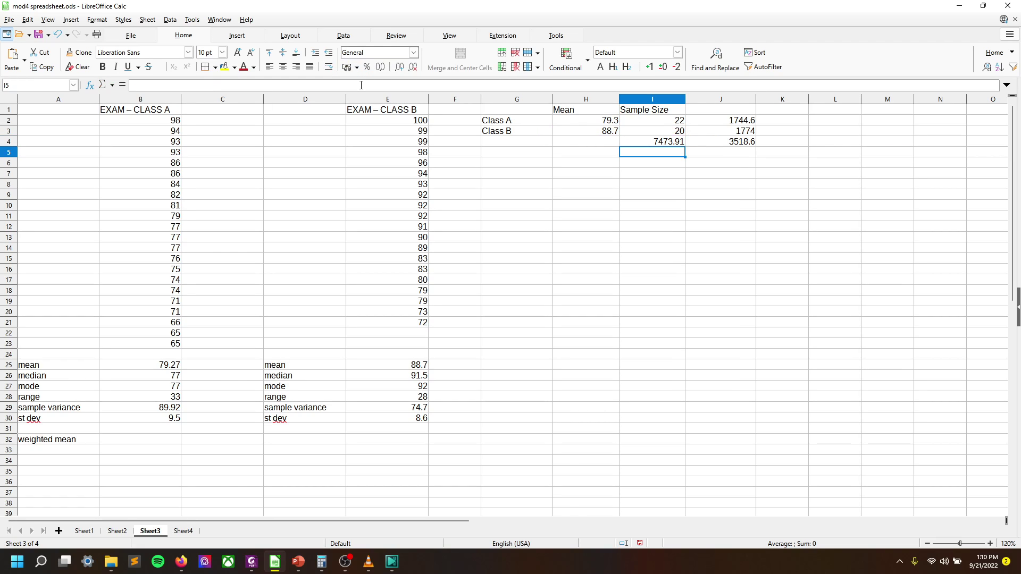
click(681, 140)
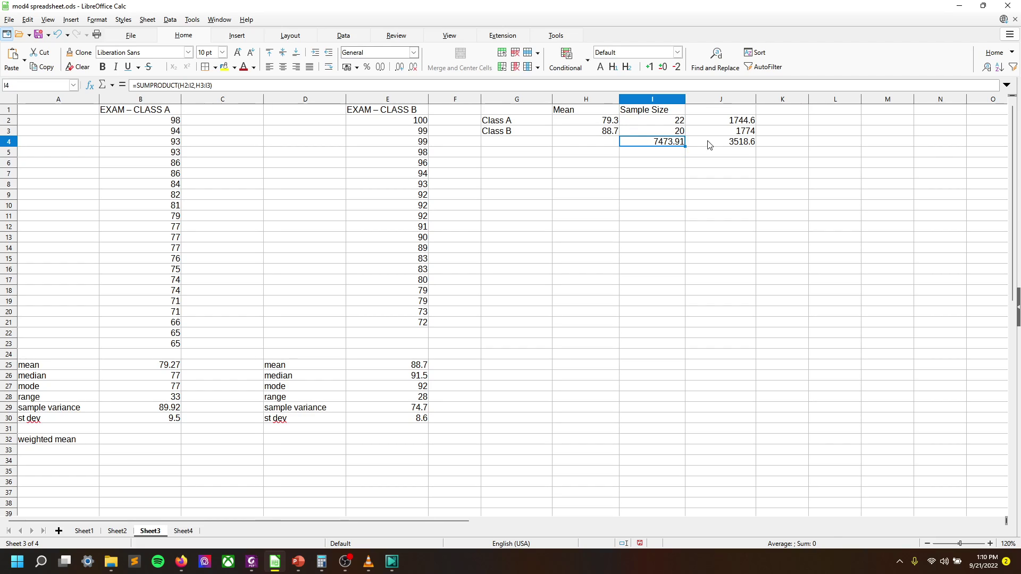
- Compare the SUMPRODUCT formula in I4 with the SUM formula in J4
click(711, 145)
click(672, 146)
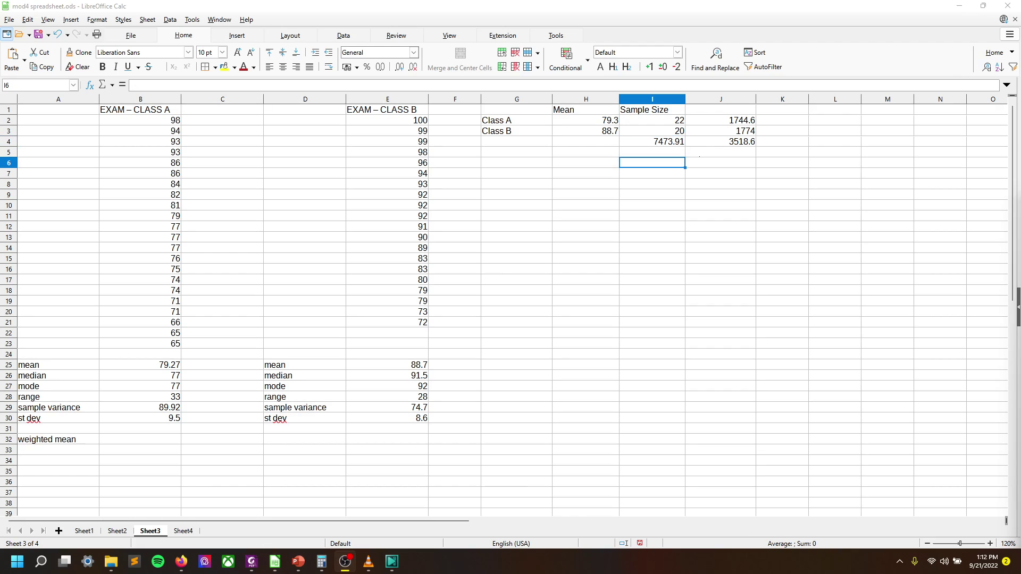
click(735, 217)
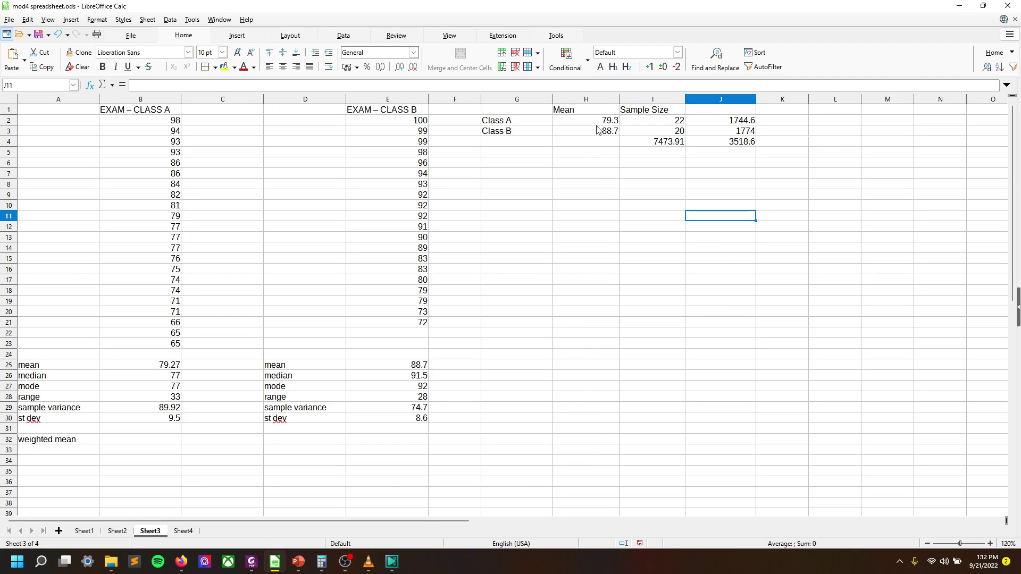
click(673, 142)
- Rewrite I4 as =SUMPRODUCT(H2:H3,I2:I3), giving 3518.6, and check the weighted mean slide
click(223, 85)
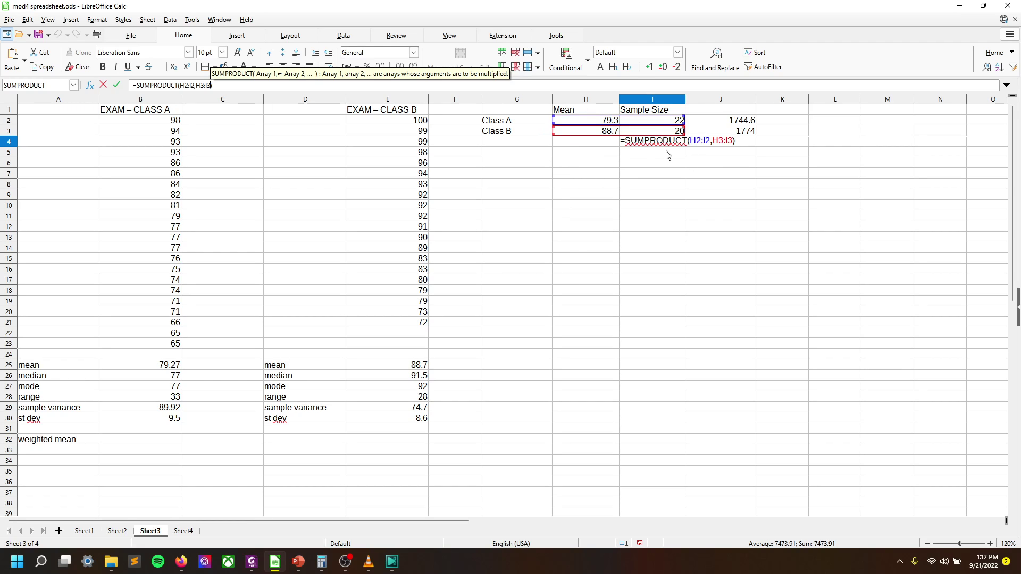
drag(207, 85, 181, 86)
key(BackSpace)
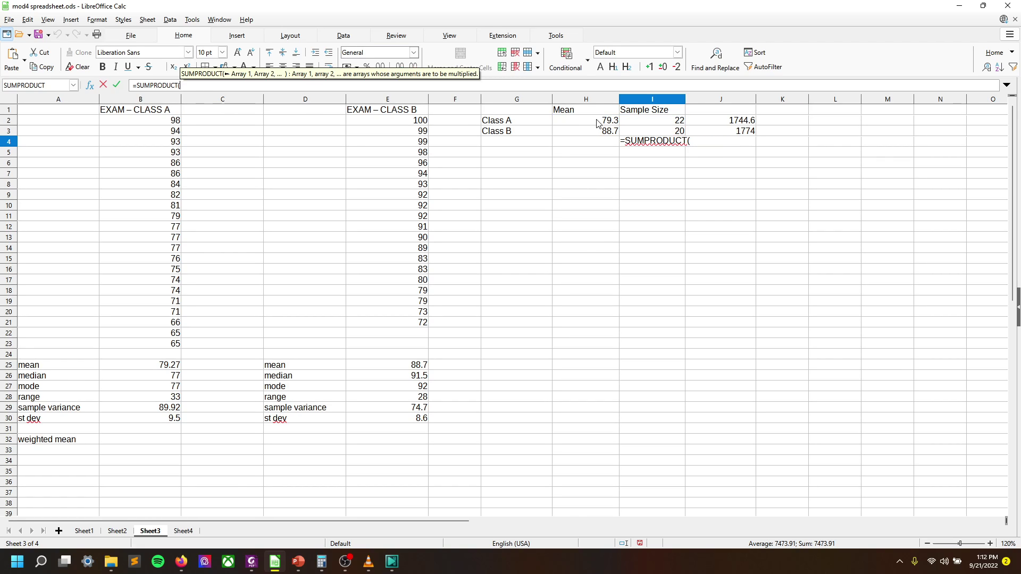
drag(597, 124, 599, 131)
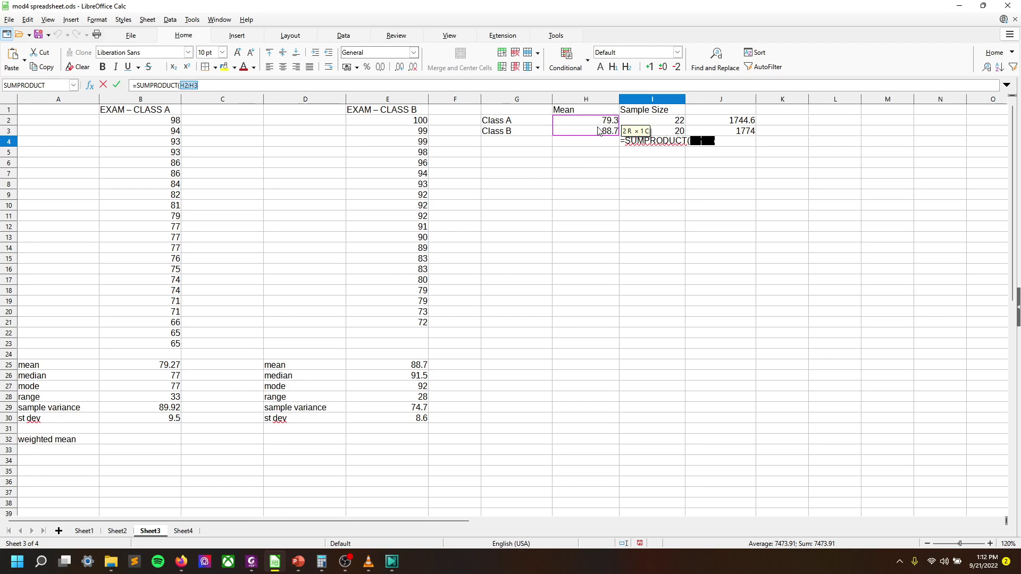
text(,)
drag(673, 123, 672, 137)
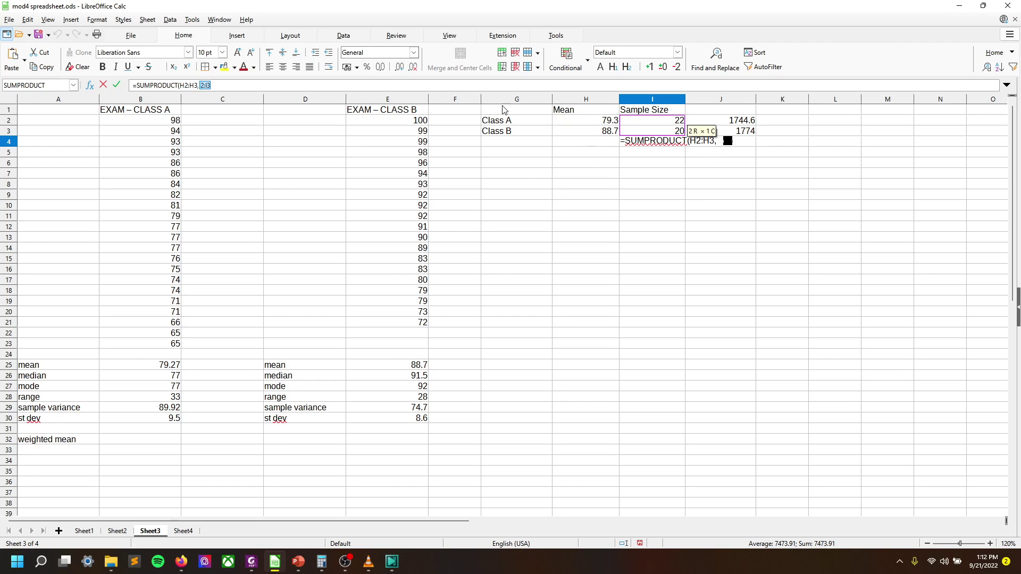
text())
key(Return)
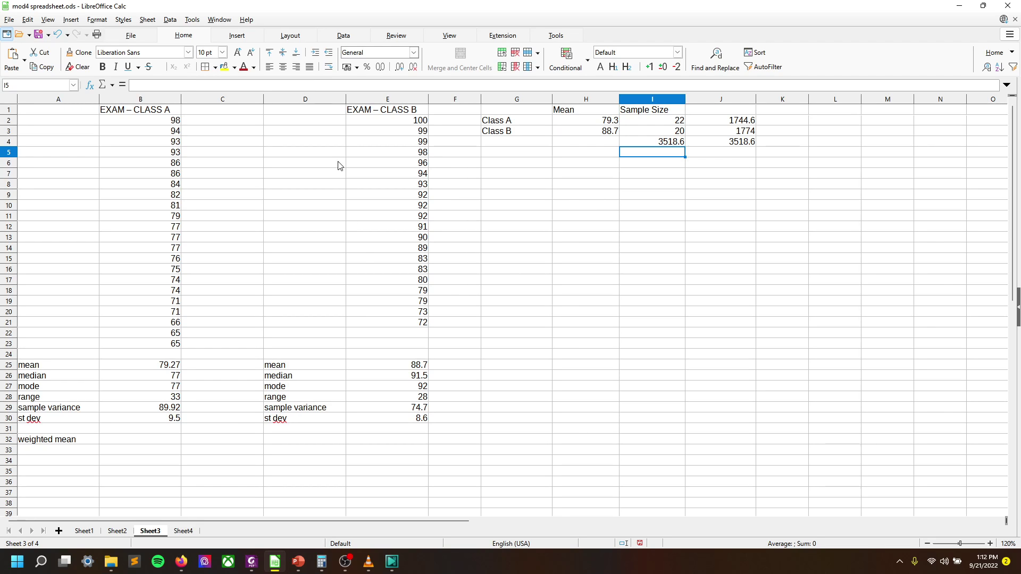
click(252, 561)
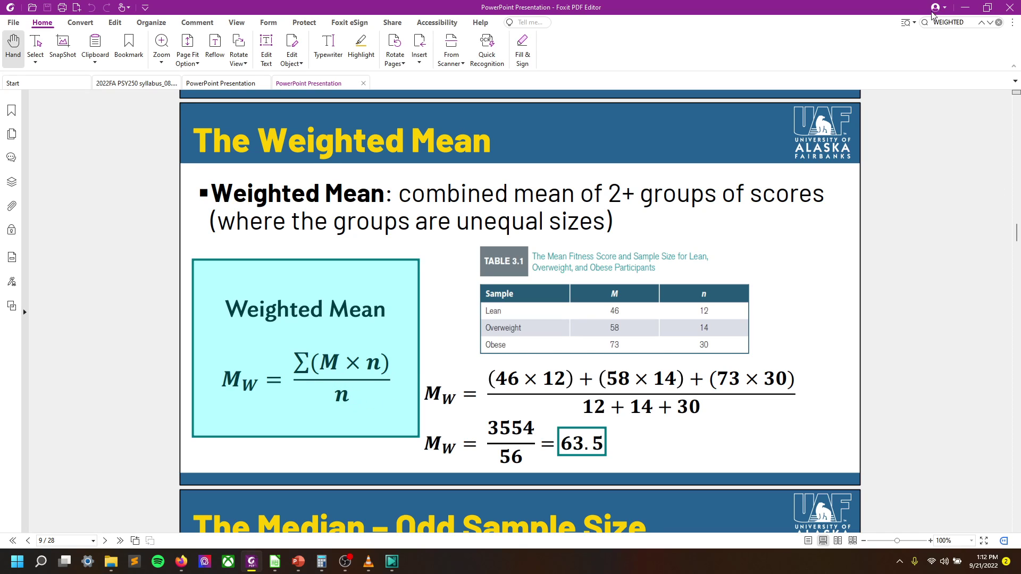
click(965, 7)
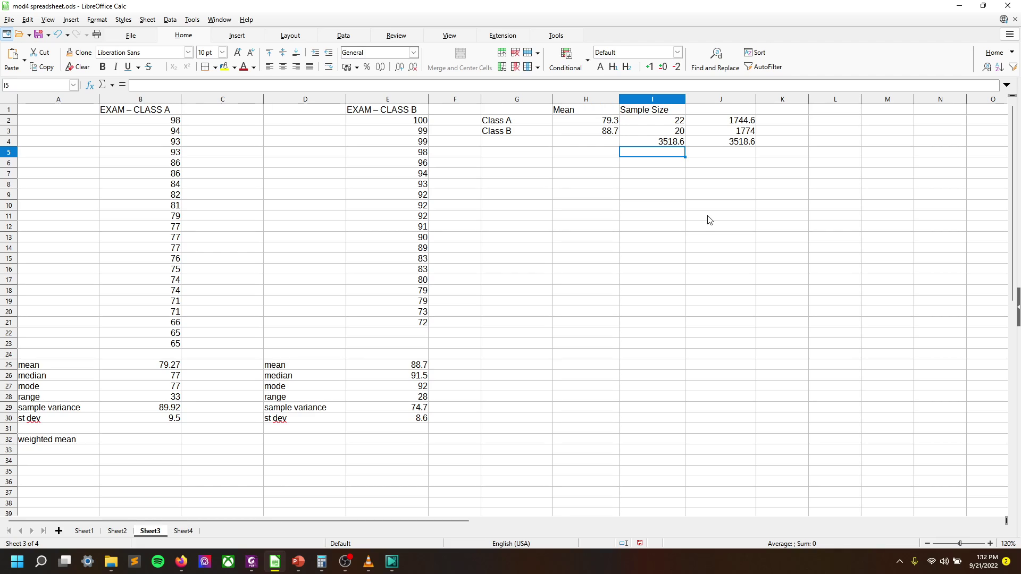
- Label cell H4 'sumproduct'
key(Up)
key(Left)
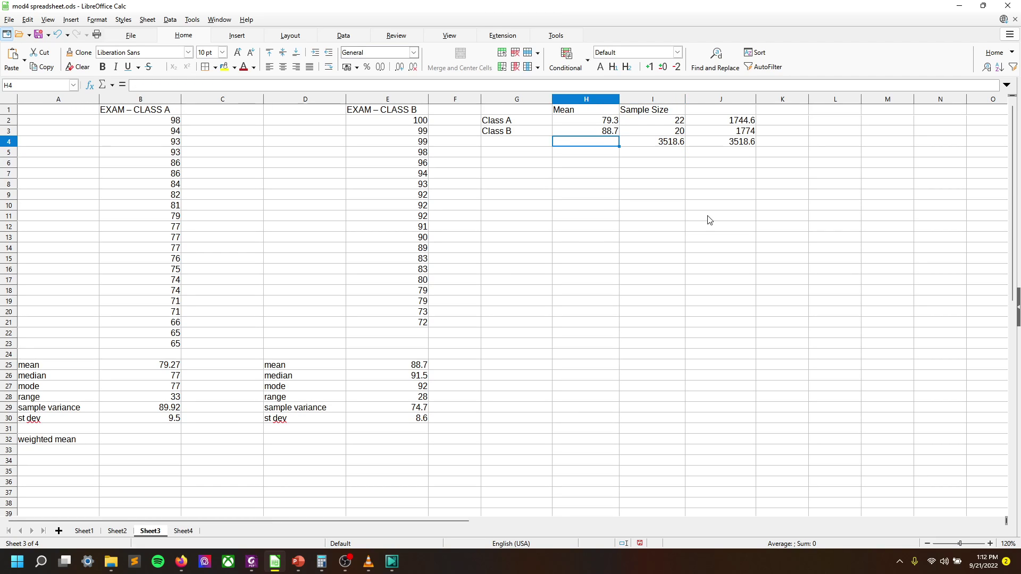
text(sumrpod)
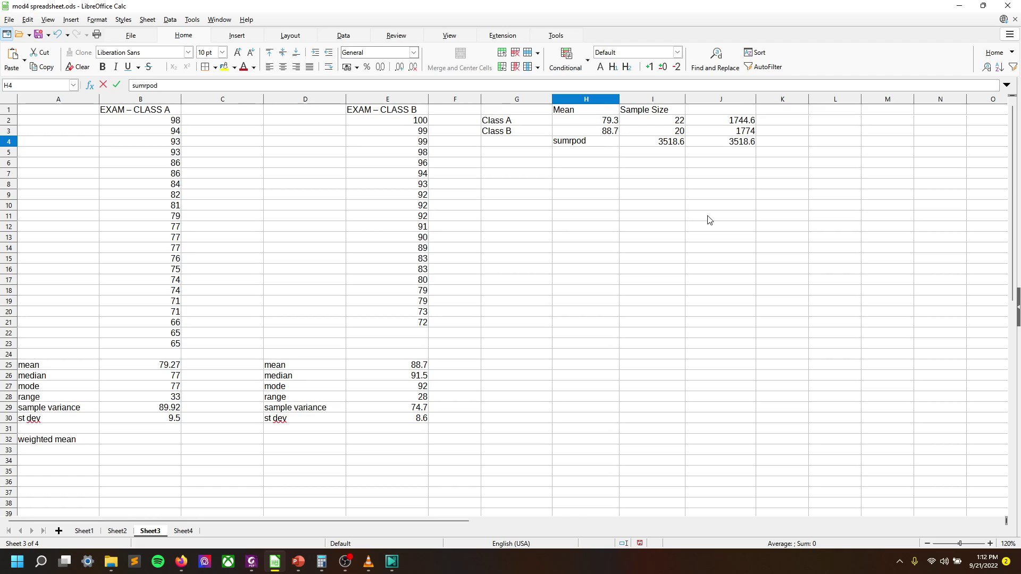
key(Delete)
text(proudc)
key(BackSpace)
key(BackSpace)
key(BackSpace)
text(duct)
key(Return)
- Add a 'total sample size' label with =I2+I3 in I5, giving 42
text(total sample)
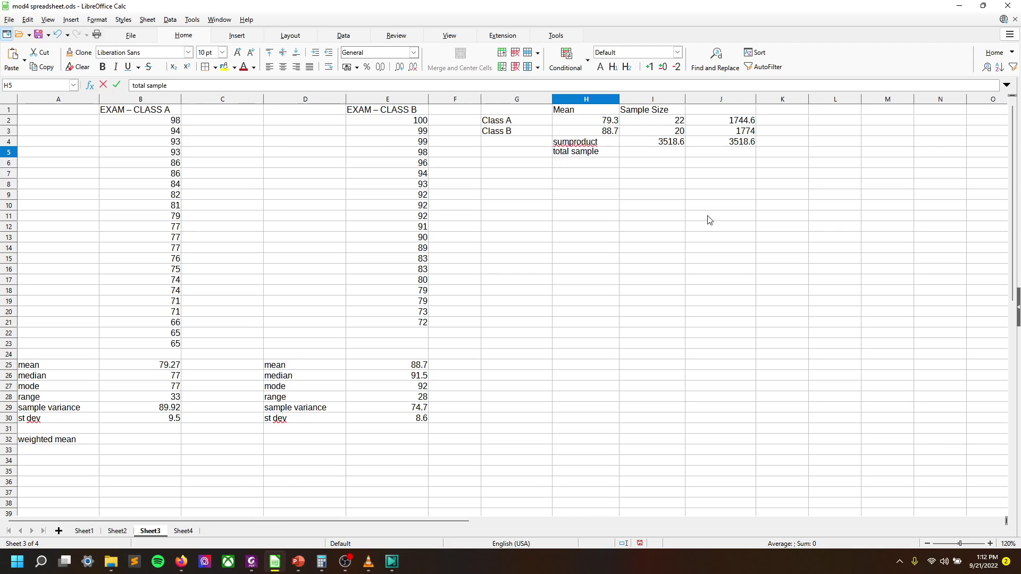
text( size)
key(Tab)
text(=)
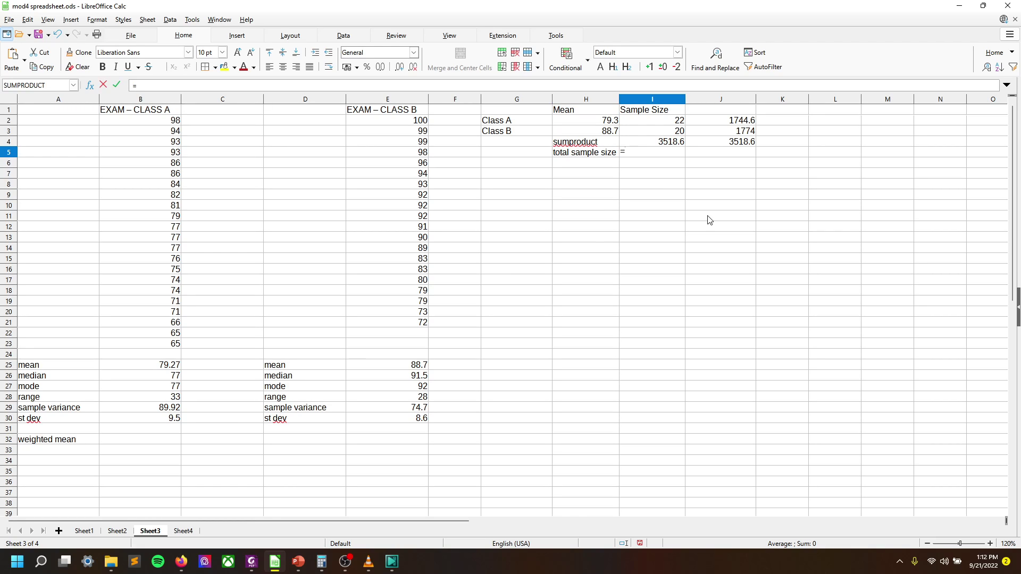
key(Up)
key(Up)
key(Up)
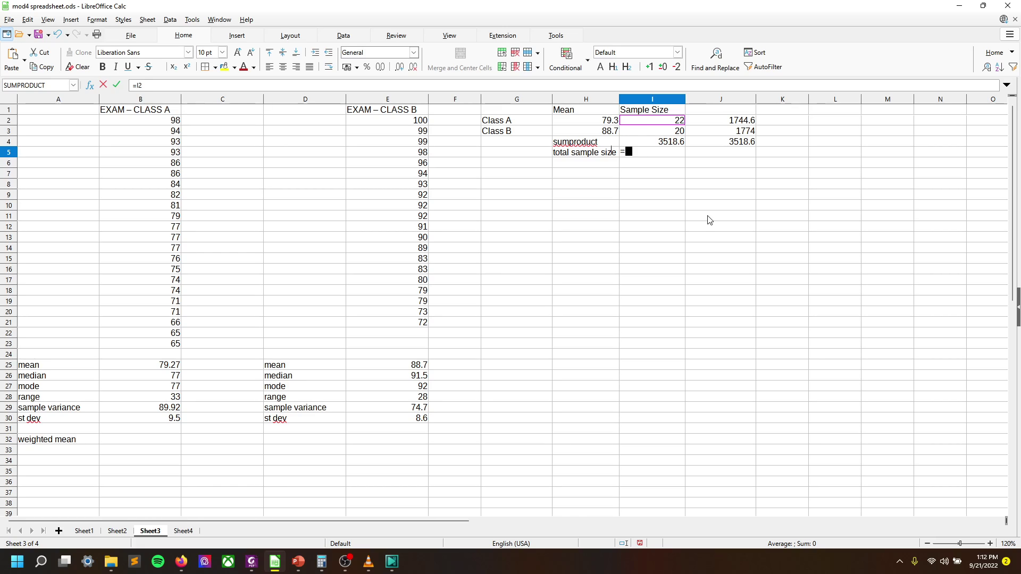
text(+)
key(Down)
key(Return)
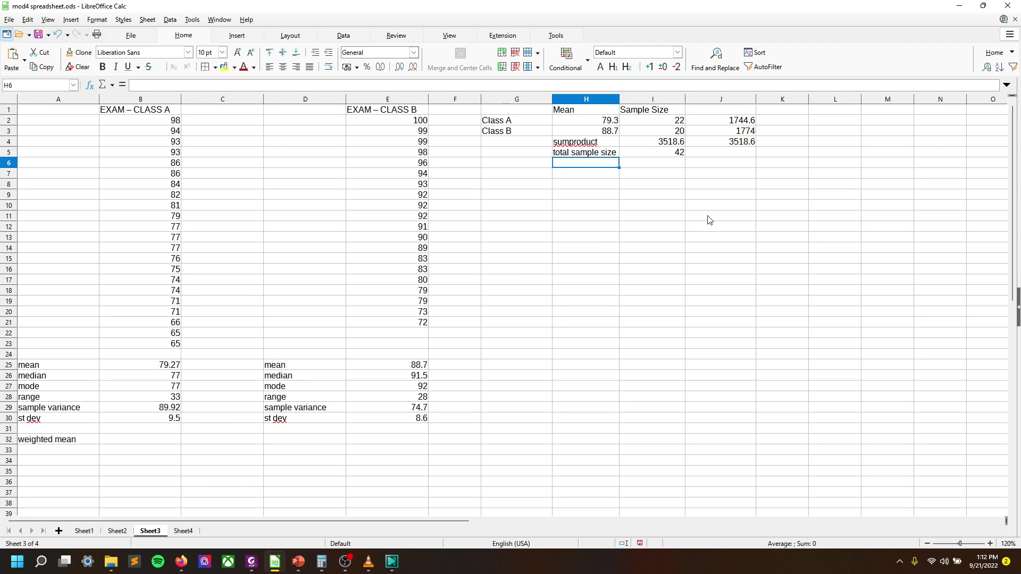
- Add a weighted mean label with =I4/I5 in I6, giving 83.77619047619
text(we)
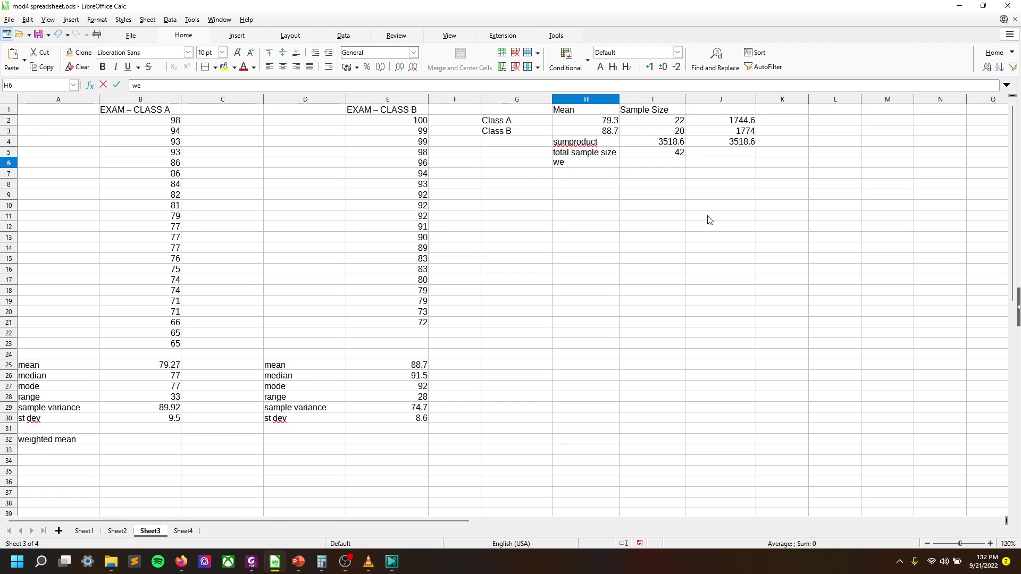
text(gihted mean)
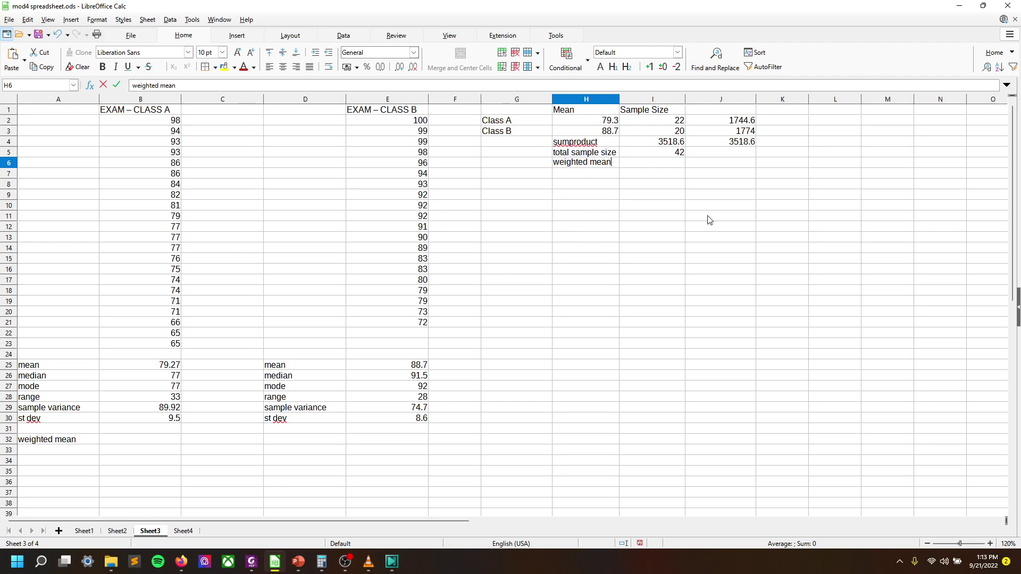
key(Tab)
text(=I4)
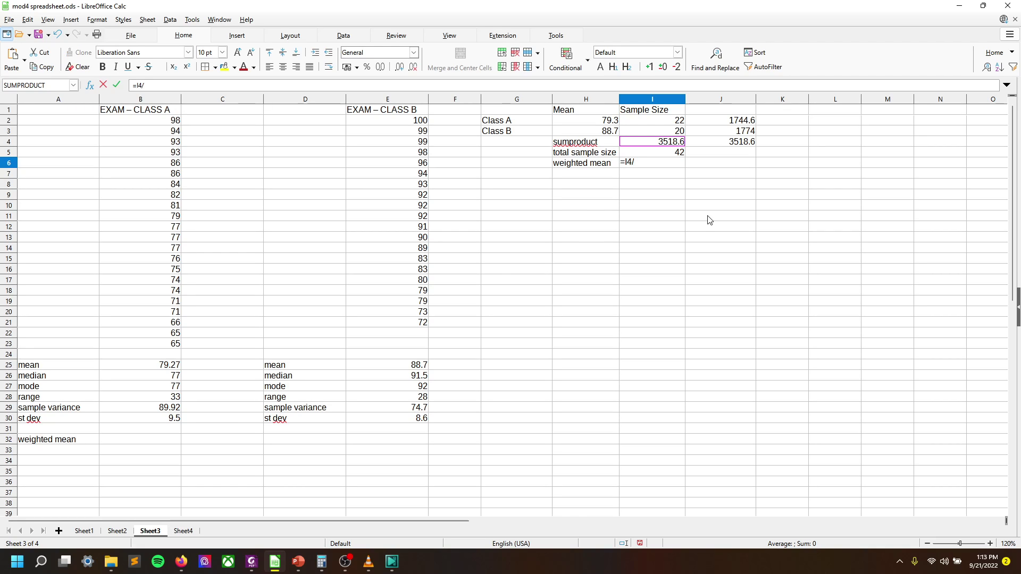
text(/)
key(Up)
key(Return)
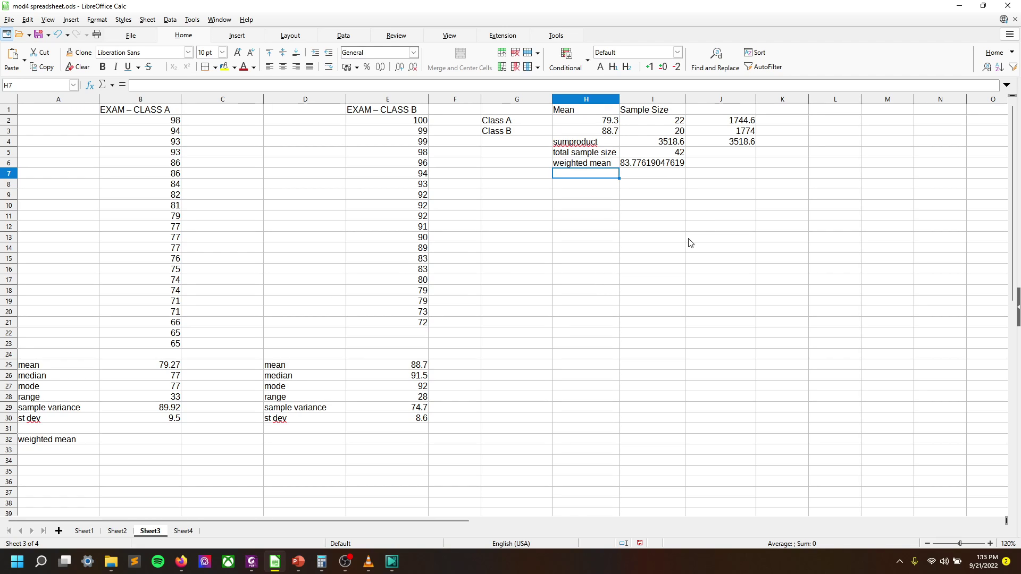
- Start a formula in B32 with numerator SUMPRODUCT(H2:H3,I2:I3) over an empty divisor
click(154, 441)
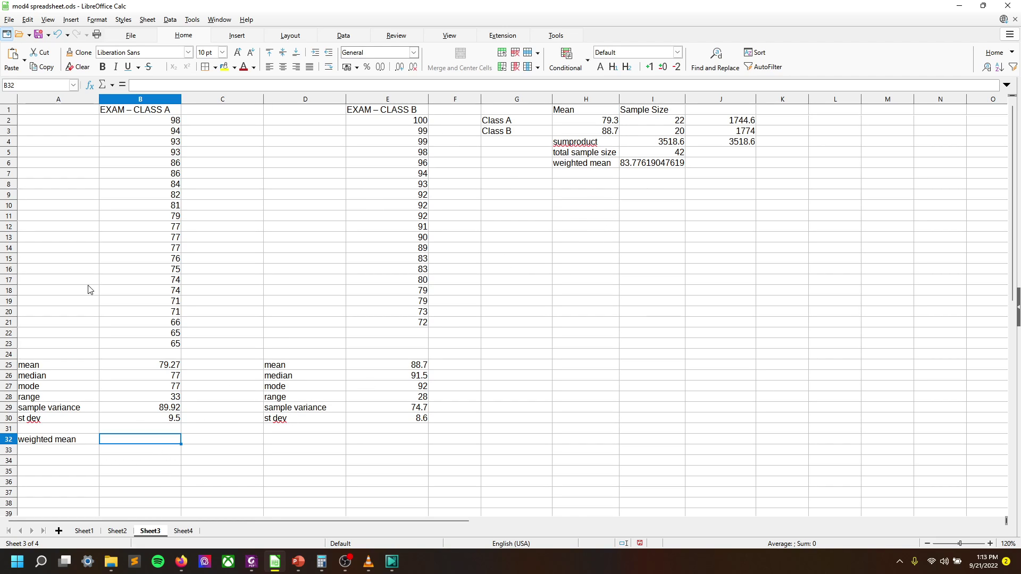
click(148, 85)
text(=)
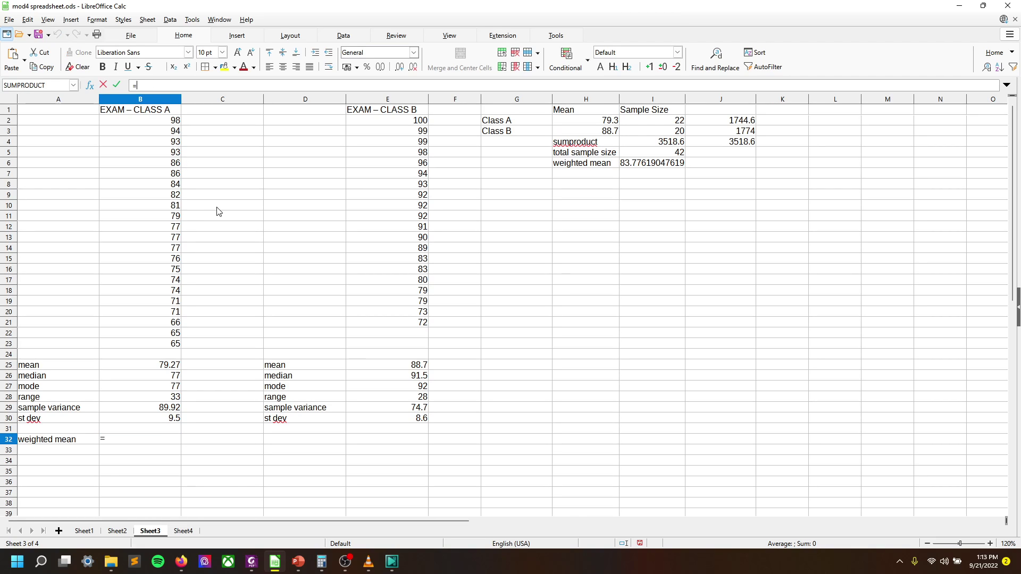
text(SDU)
key(BackSpace)
key(BackSpace)
text(()/()
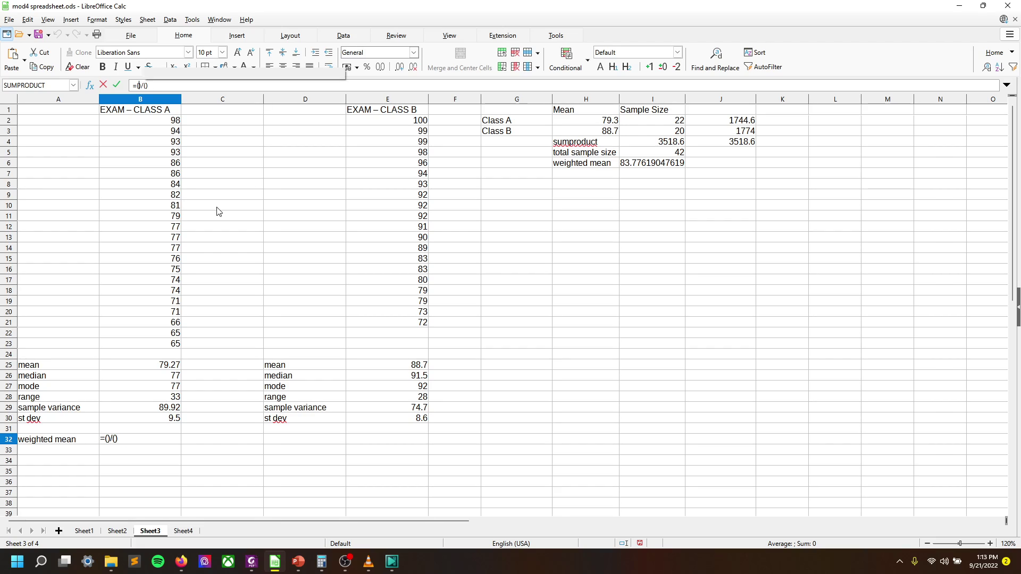
text(SUM)
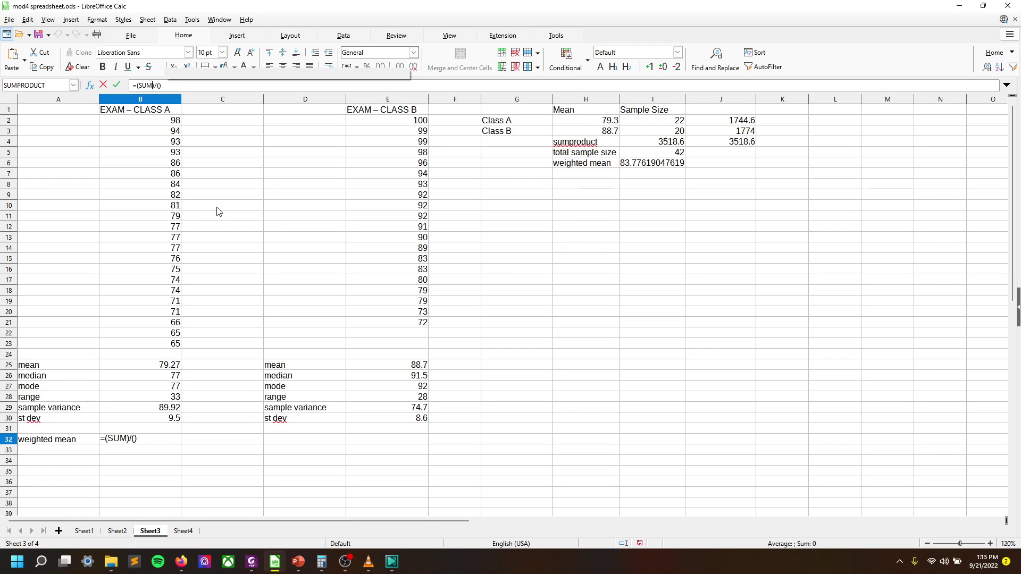
text(PRODUCT)
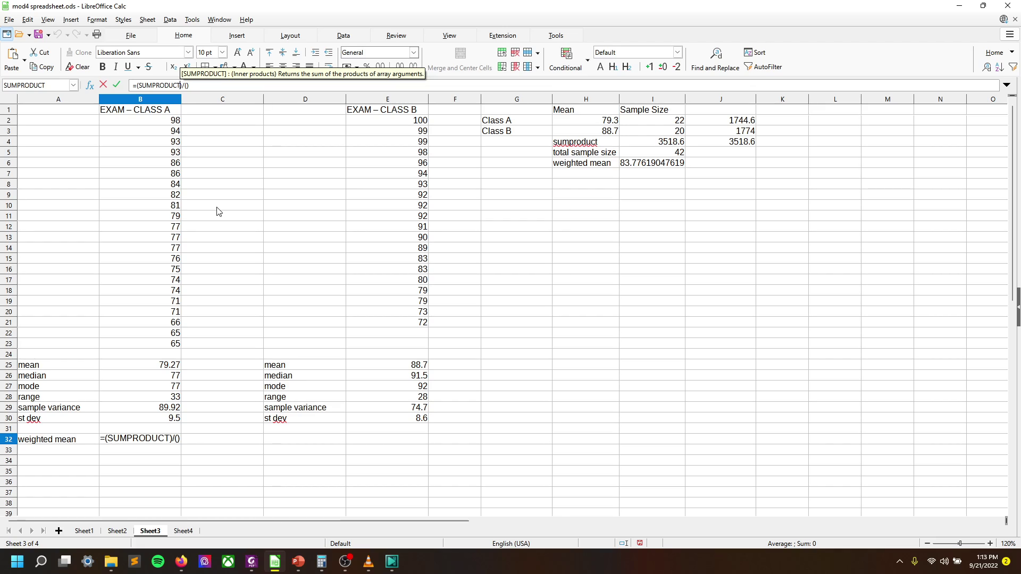
text(()
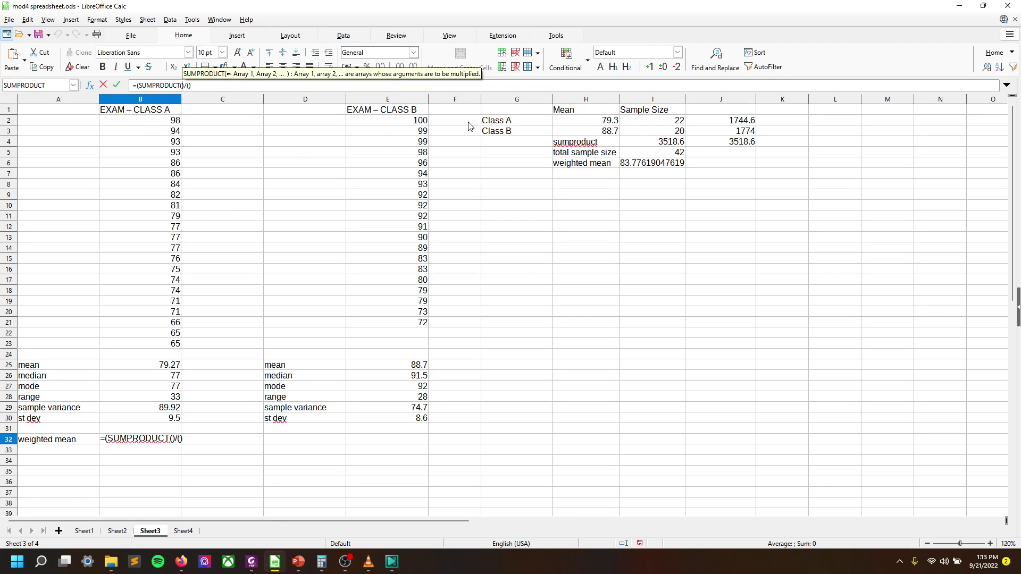
drag(616, 122, 659, 137)
text(,)
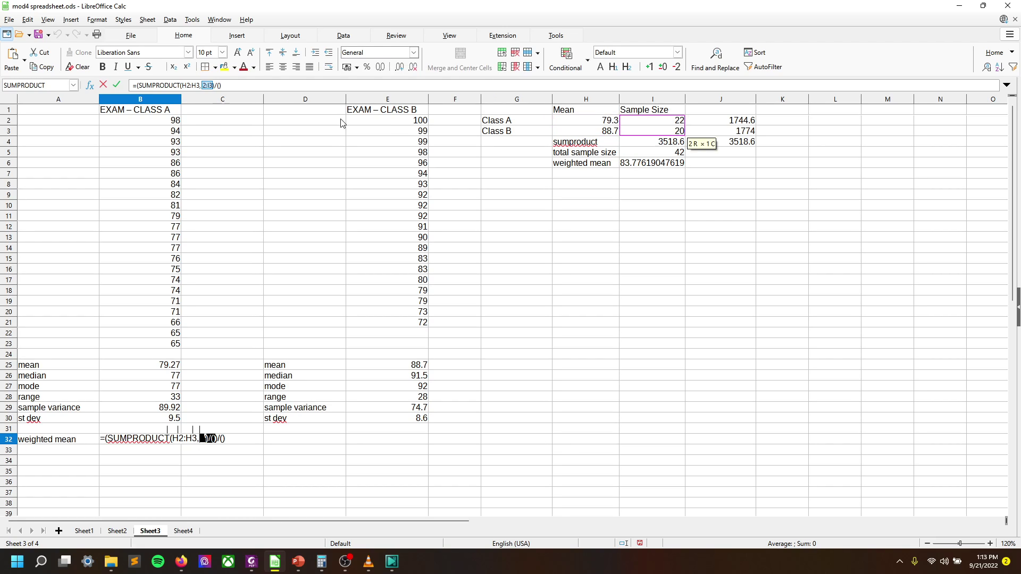
text())
- Fill the divisor with SUM(I2:I3) so B32 returns 83.7761904761905
click(221, 85)
key(Right)
text(SUM()
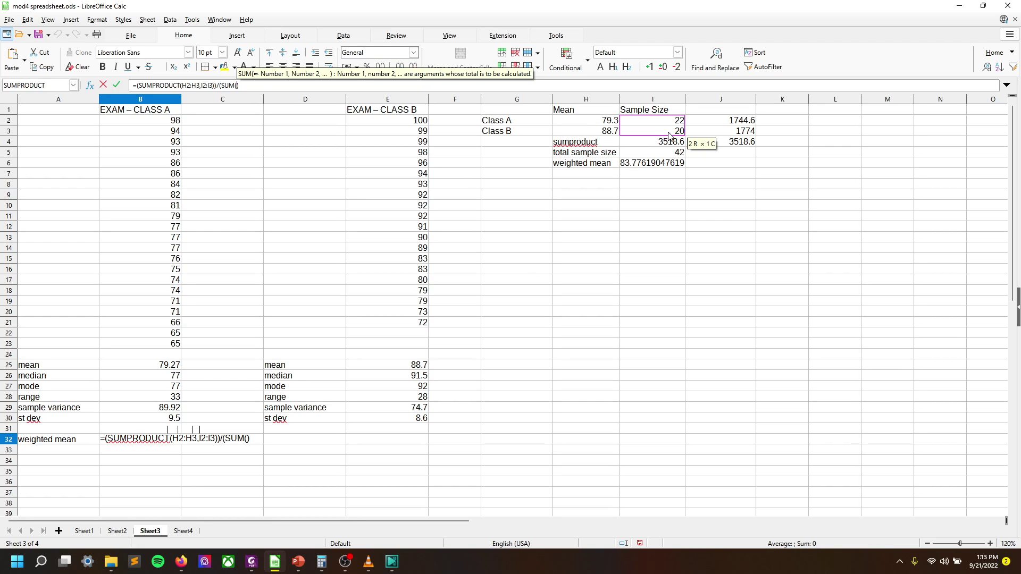
drag(675, 125, 675, 132)
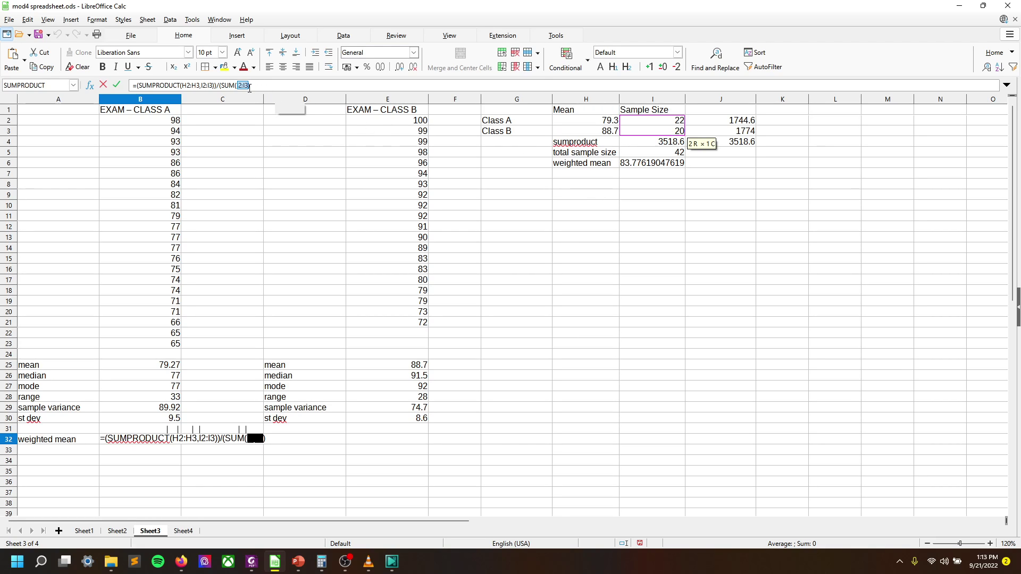
text())
key(Return)
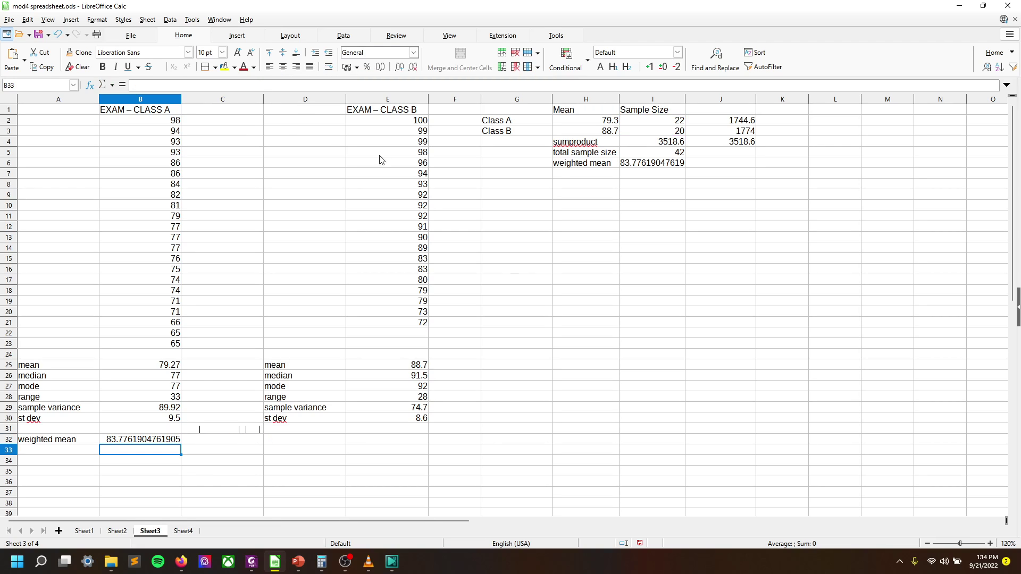
click(133, 440)
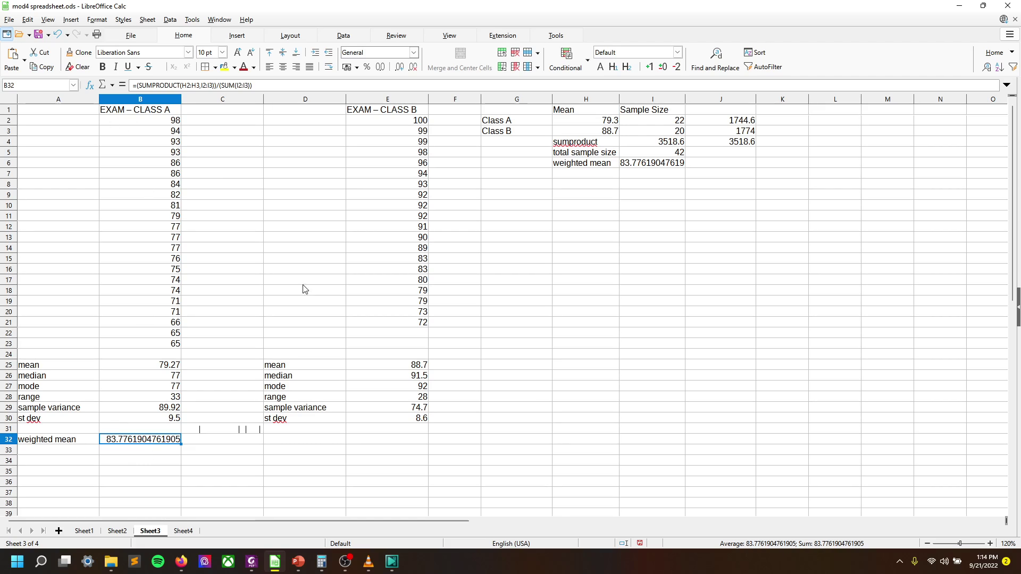
click(589, 371)
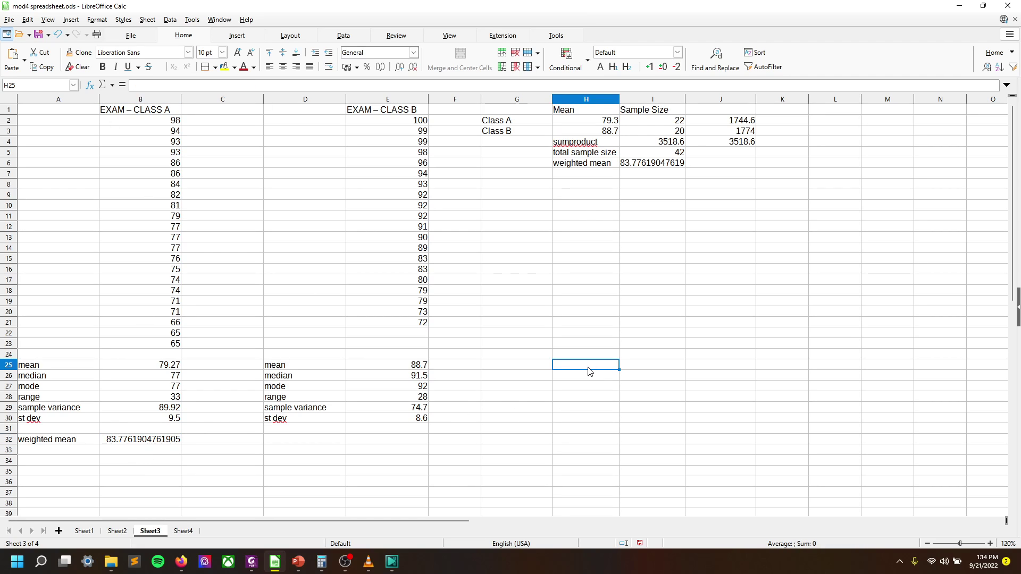